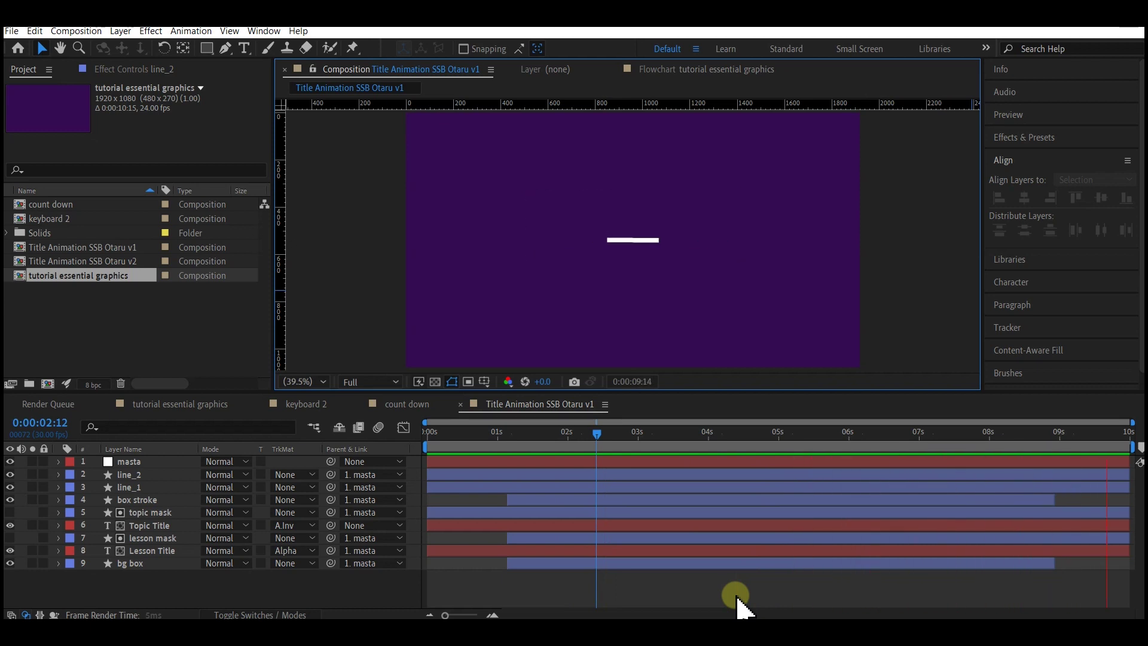
Create a new 1920 x 1080 composition named "title 3" at 30 fps with a 10-second duration.
click(736, 595)
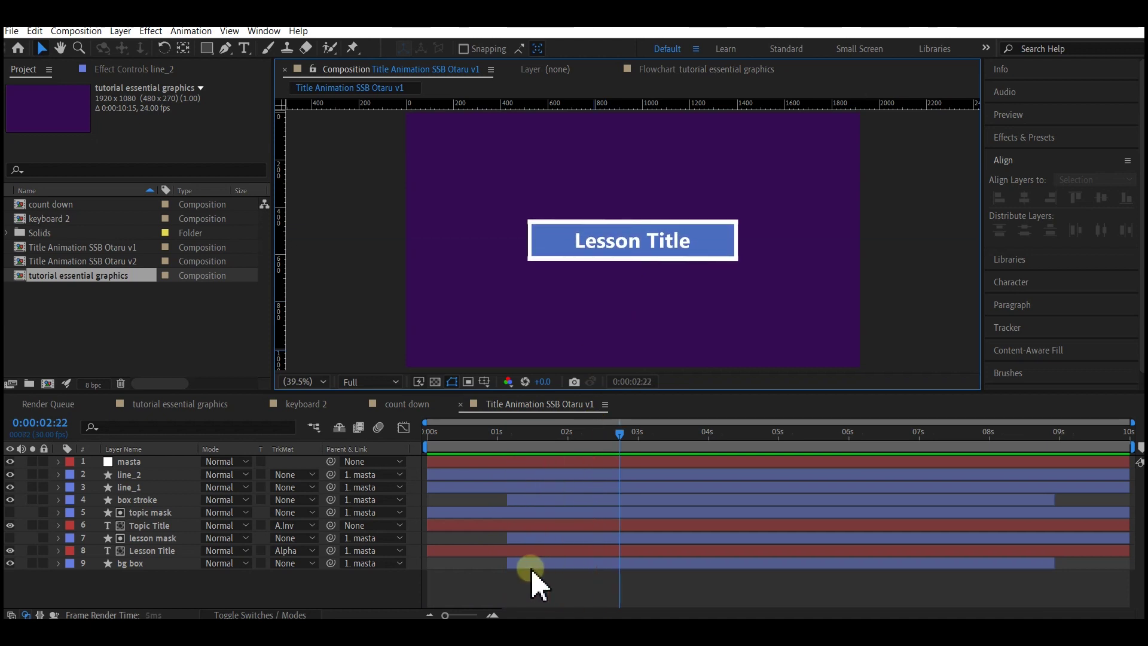
key(ctrl+n)
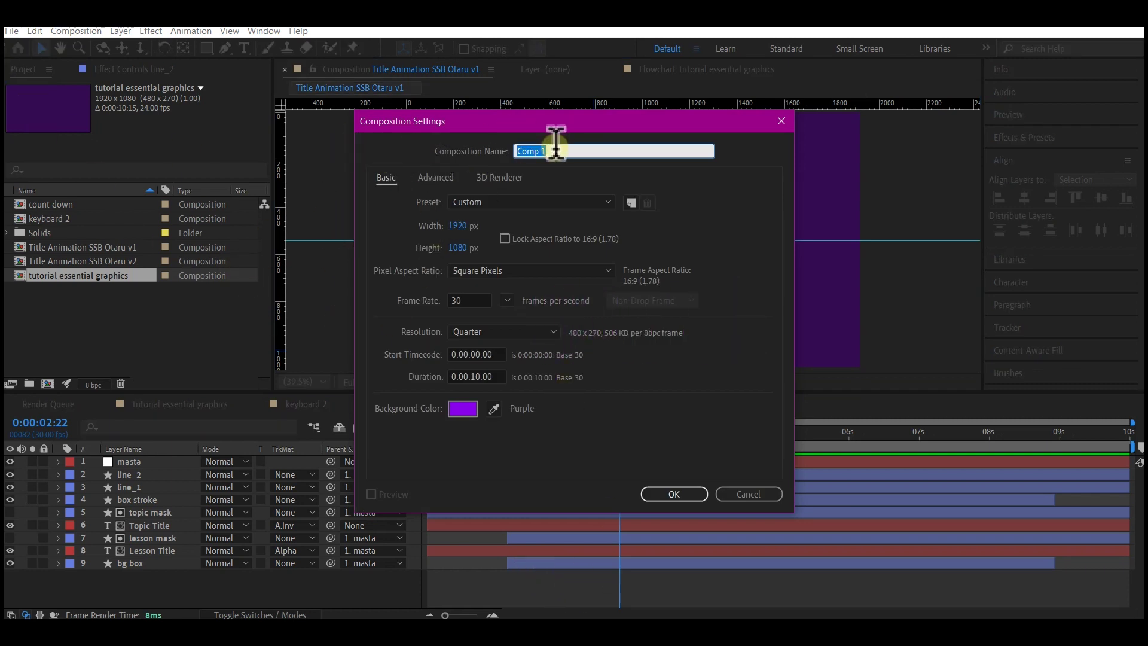
text(title 3)
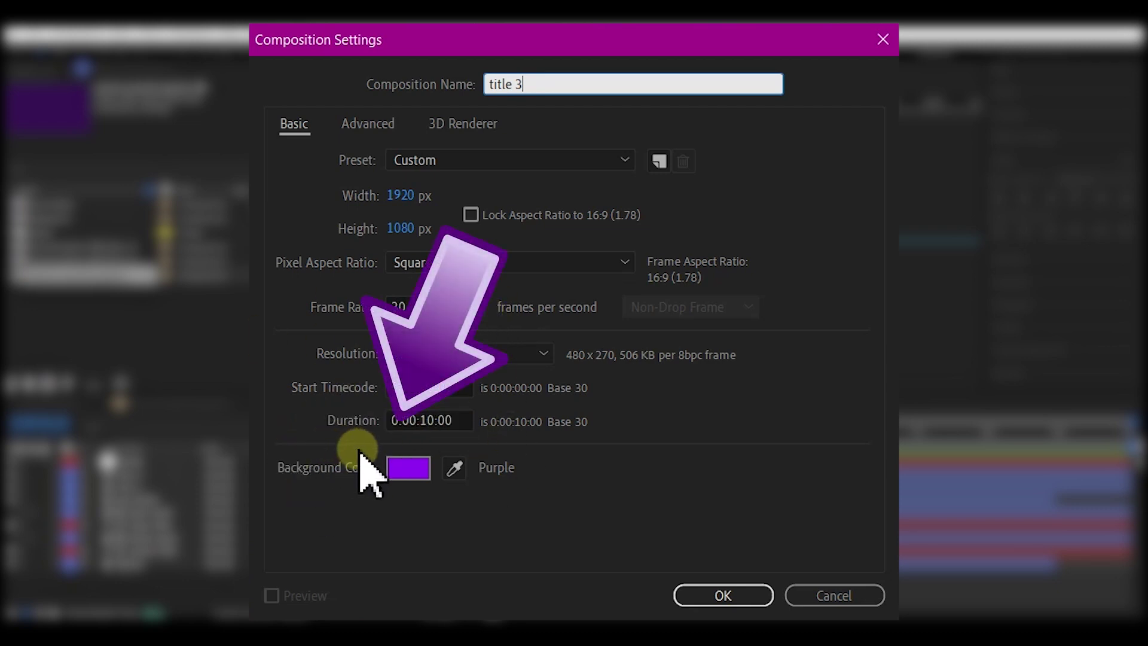
drag(438, 420, 433, 421)
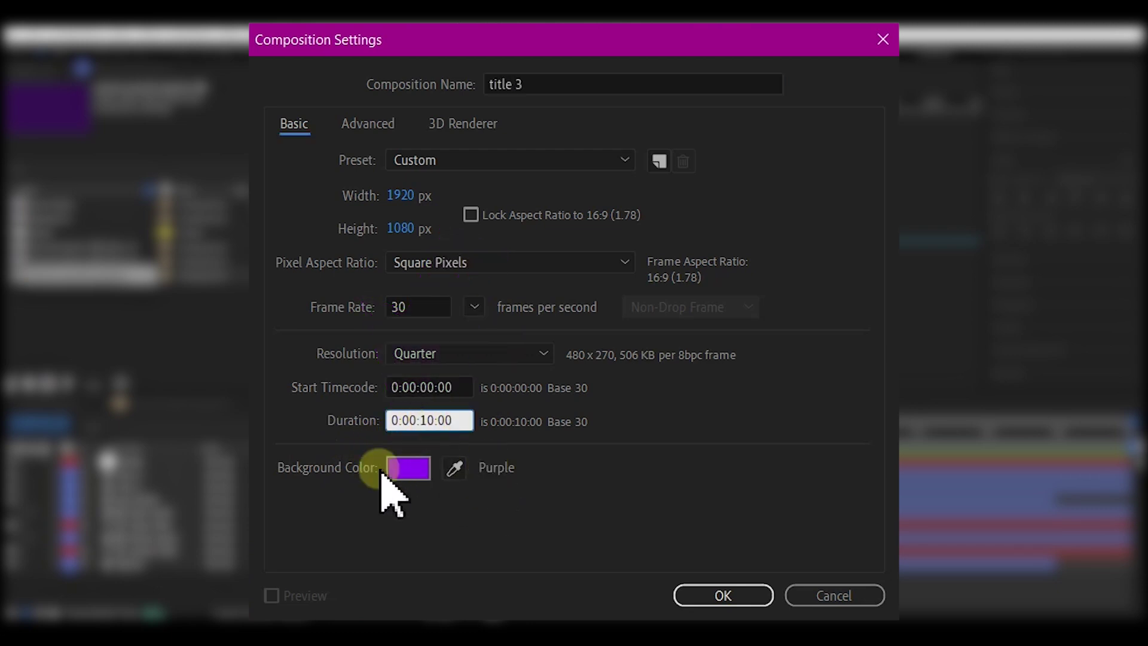
click(723, 596)
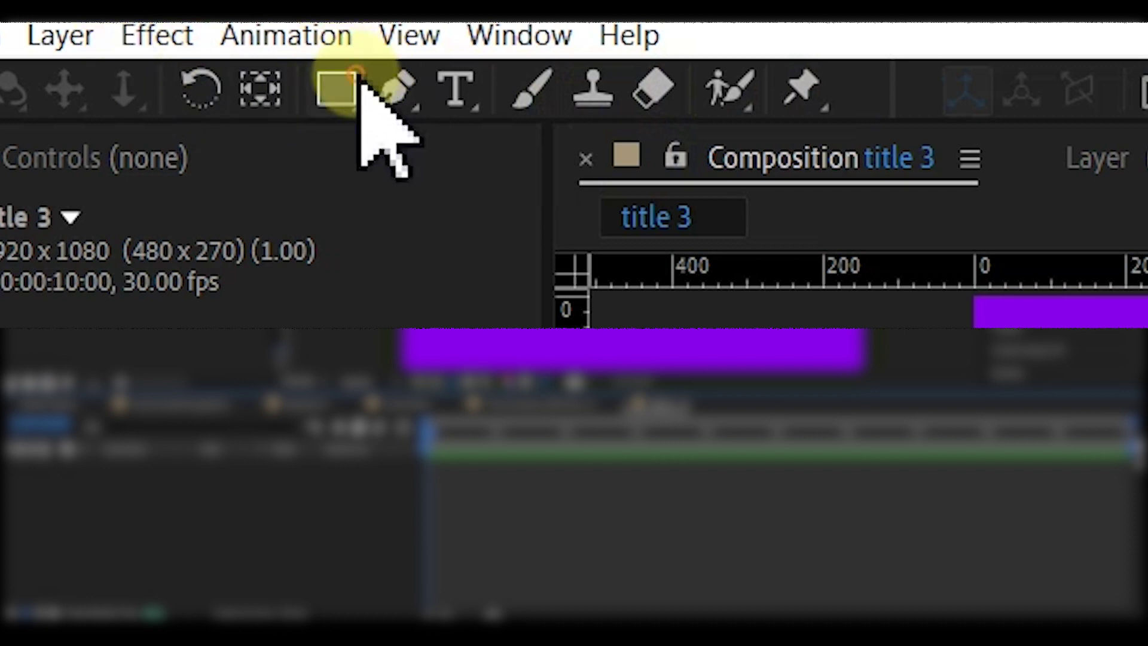
Draw a blue filled rectangle about 880 px wide and 195 px tall near the middle of the composition.
drag(361, 90, 520, 90)
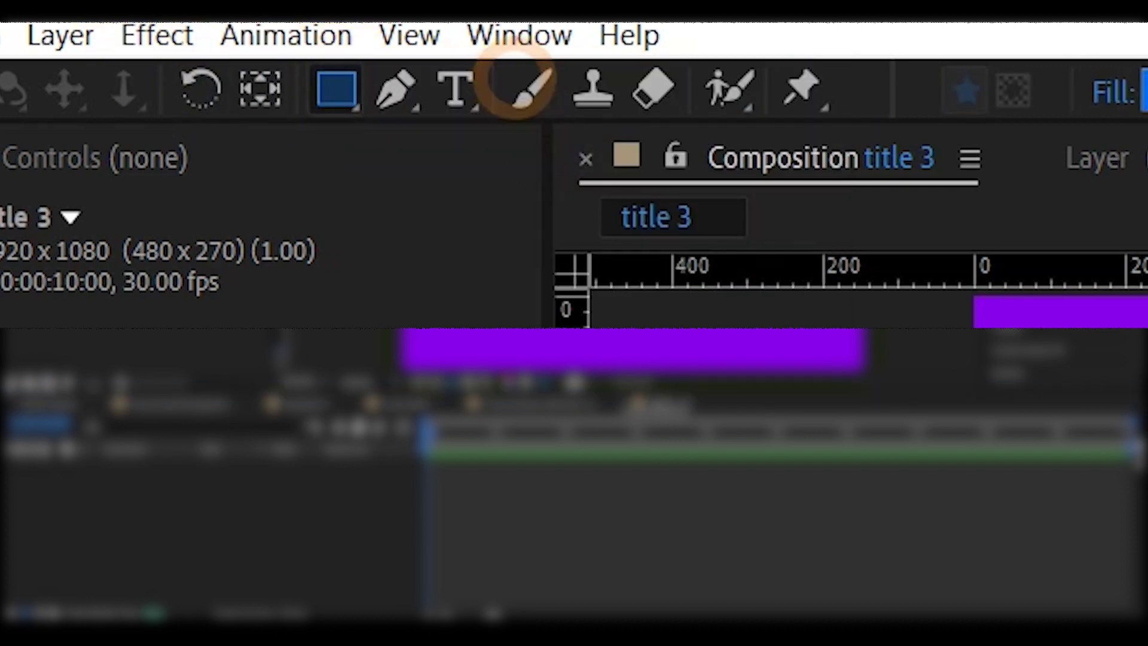
drag(566, 222, 716, 270)
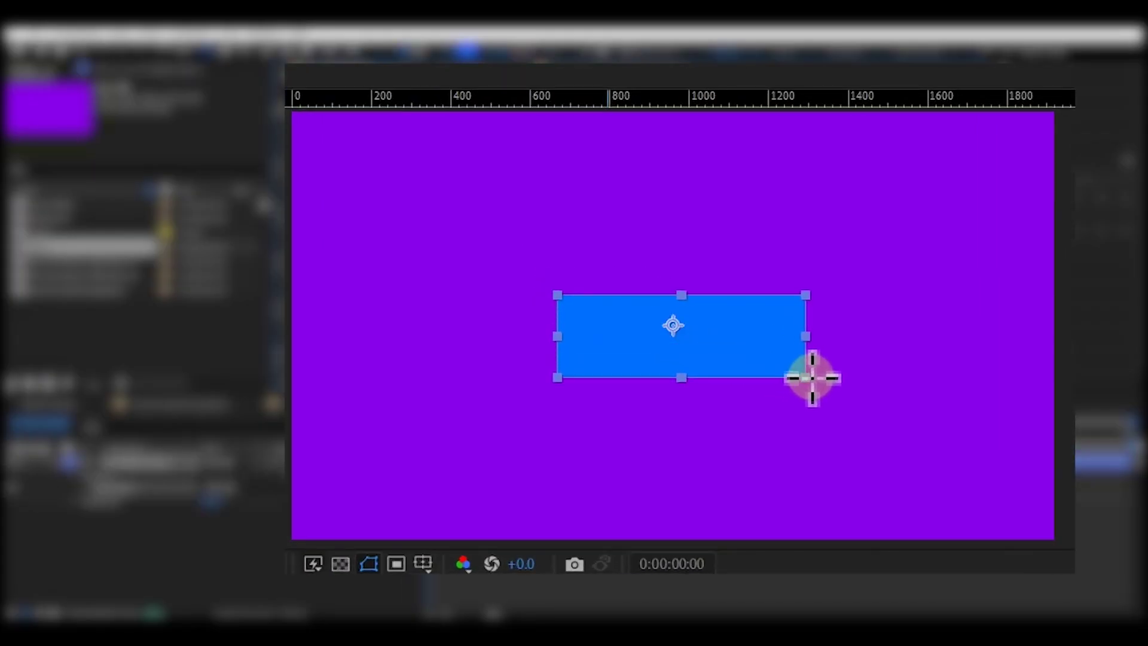
drag(812, 378, 908, 373)
key(v)
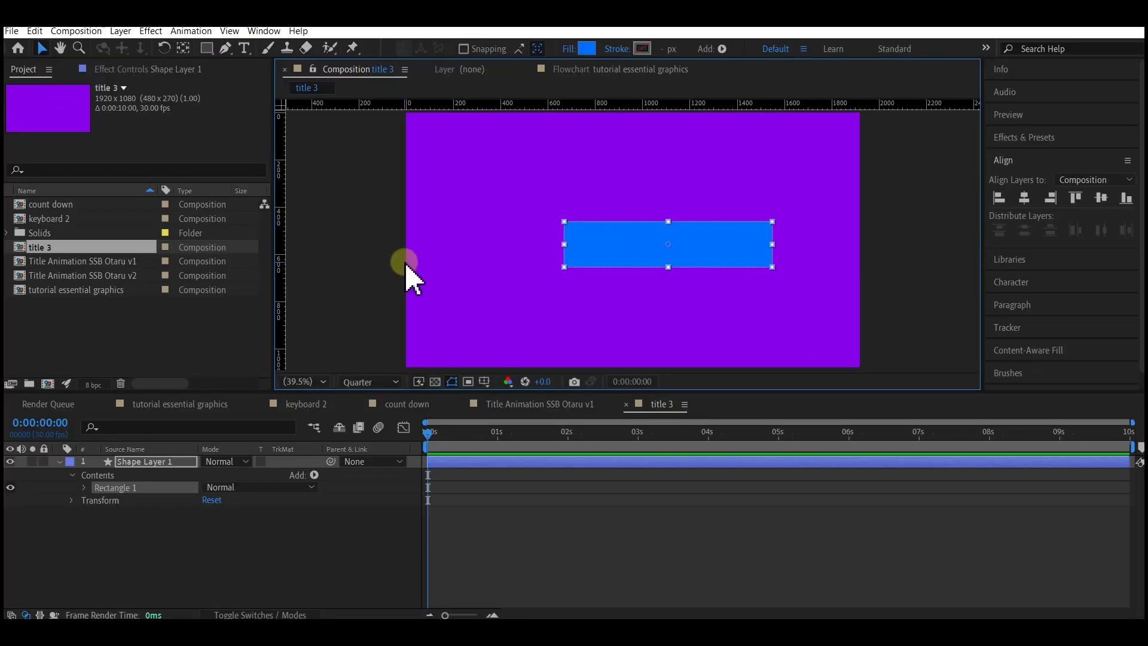
Move the rectangle layer's anchor point to its centre and align the layer horizontally and vertically to the composition's centre.
click(226, 48)
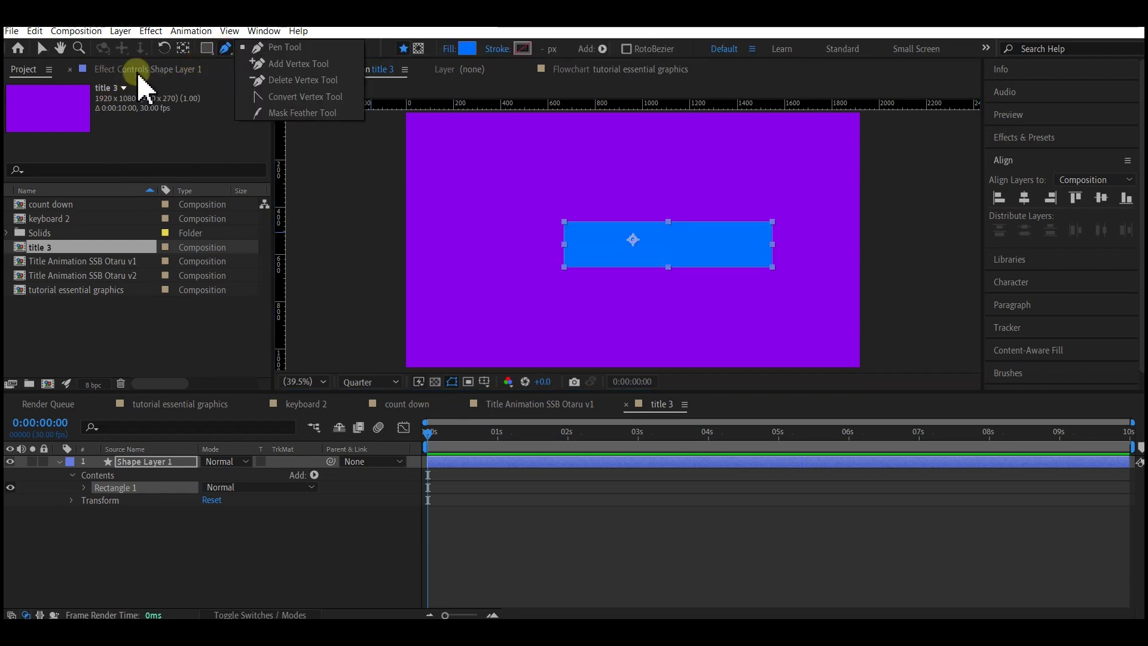
click(186, 54)
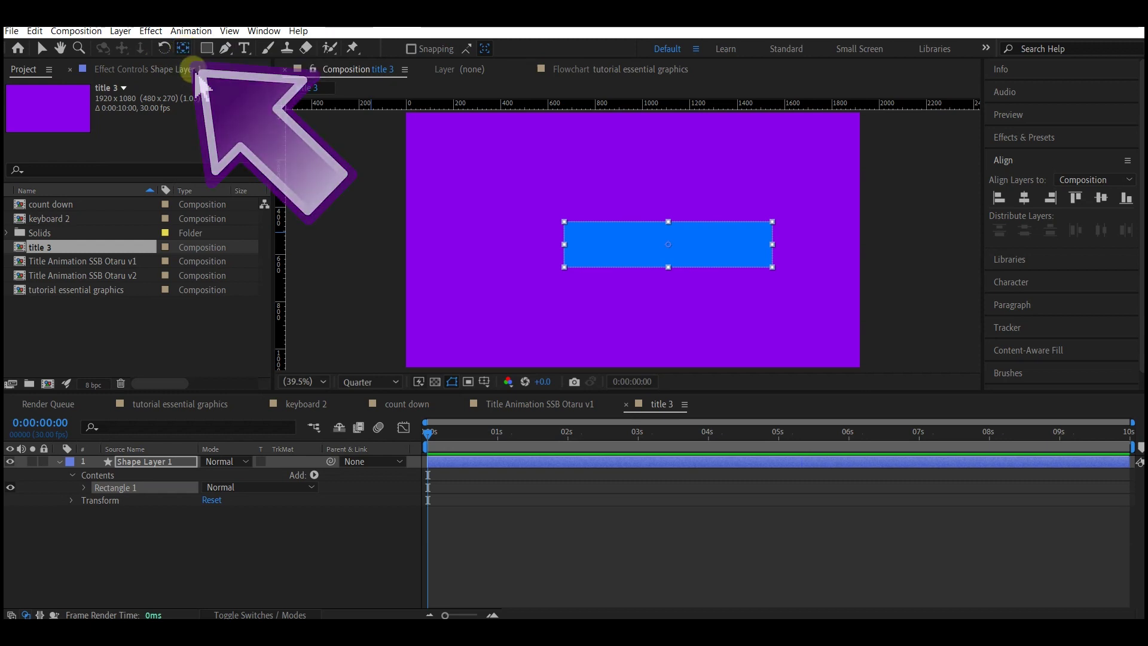
key(v)
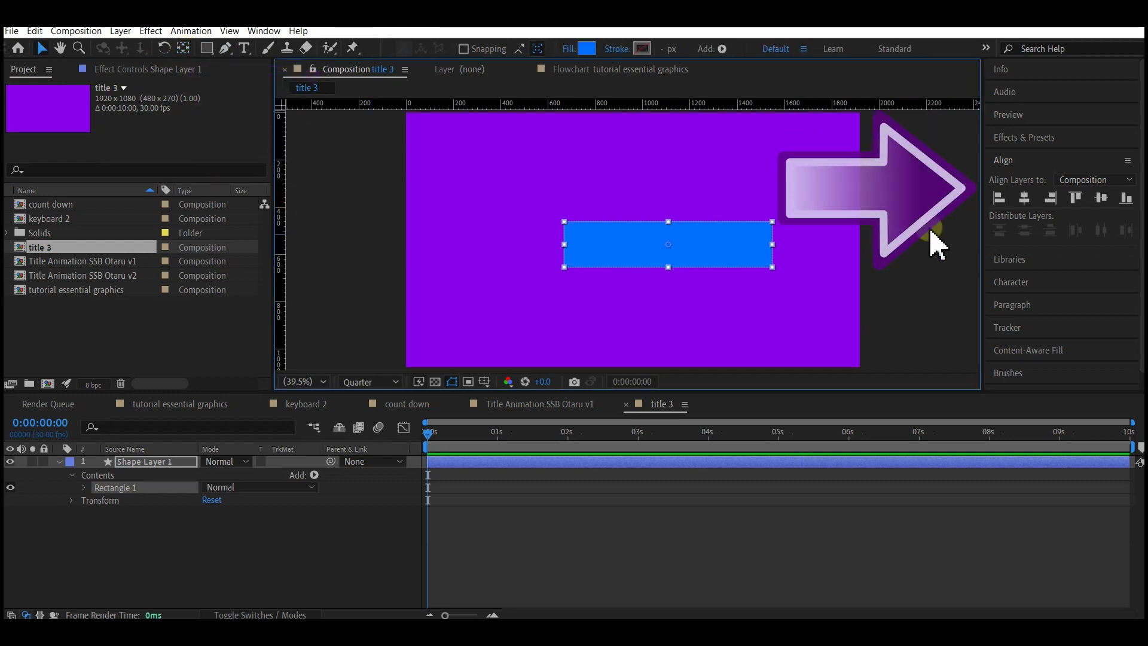
click(1024, 199)
click(1102, 199)
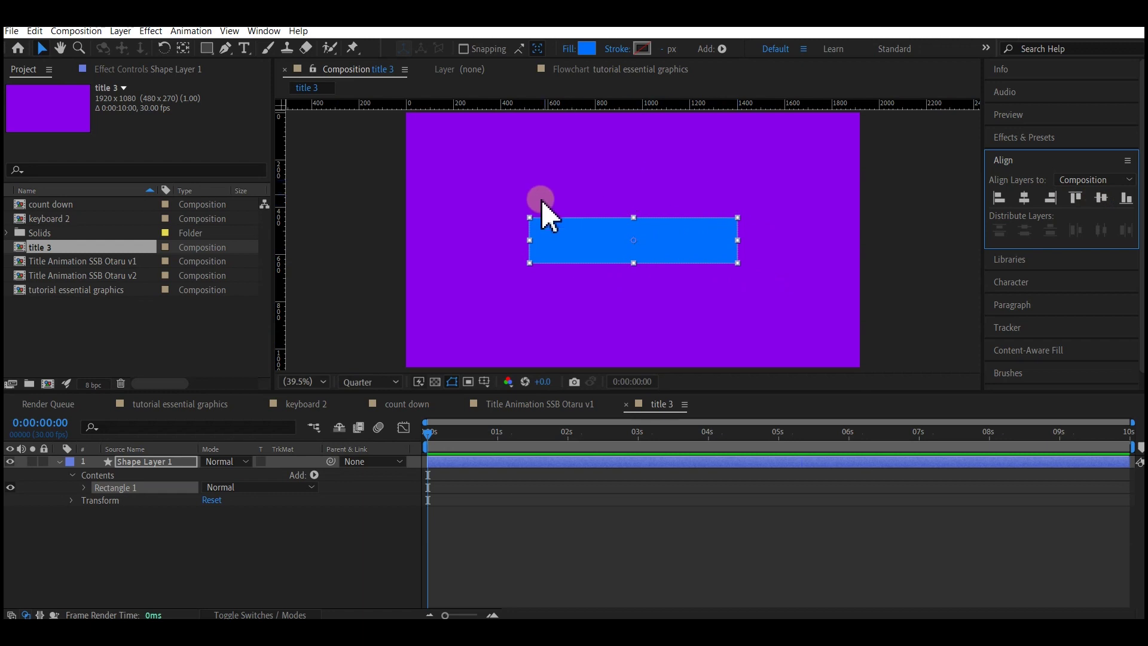
Lock the rectangle layer and trace its four corners with the Pen tool as a closed path on a new shape layer.
click(44, 462)
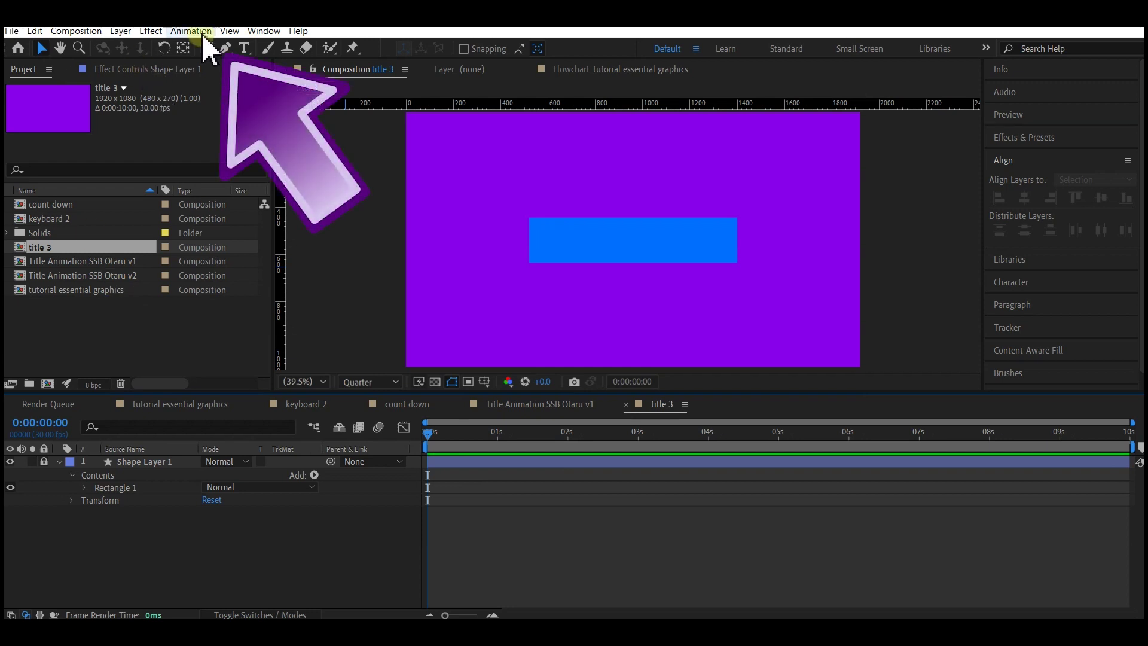
click(228, 48)
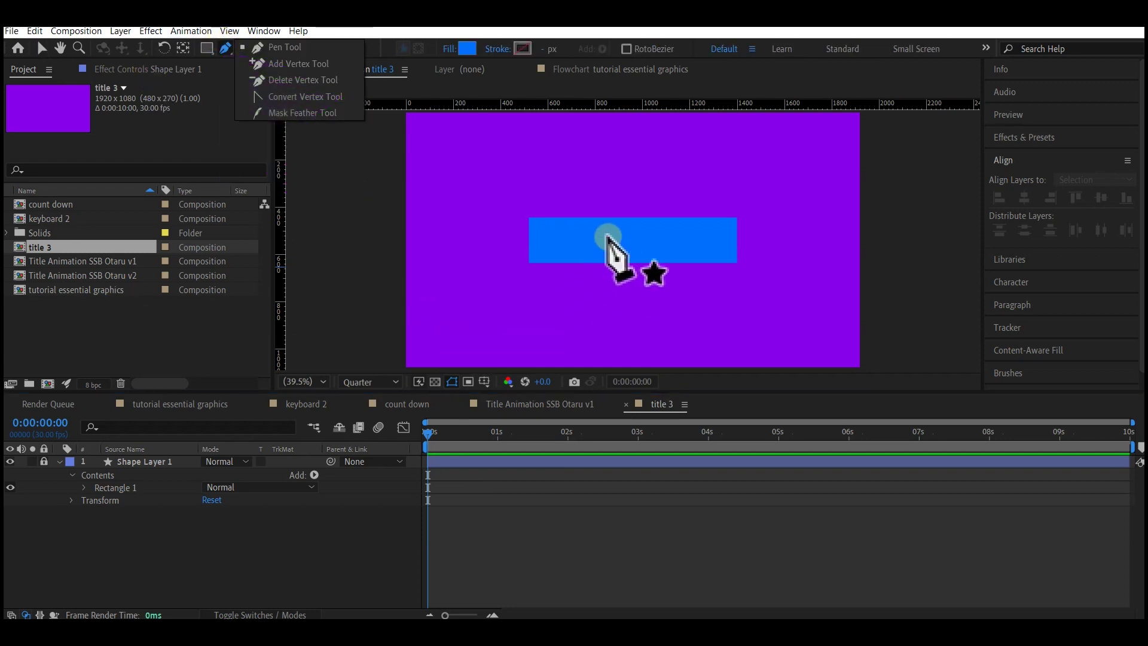
key(/)
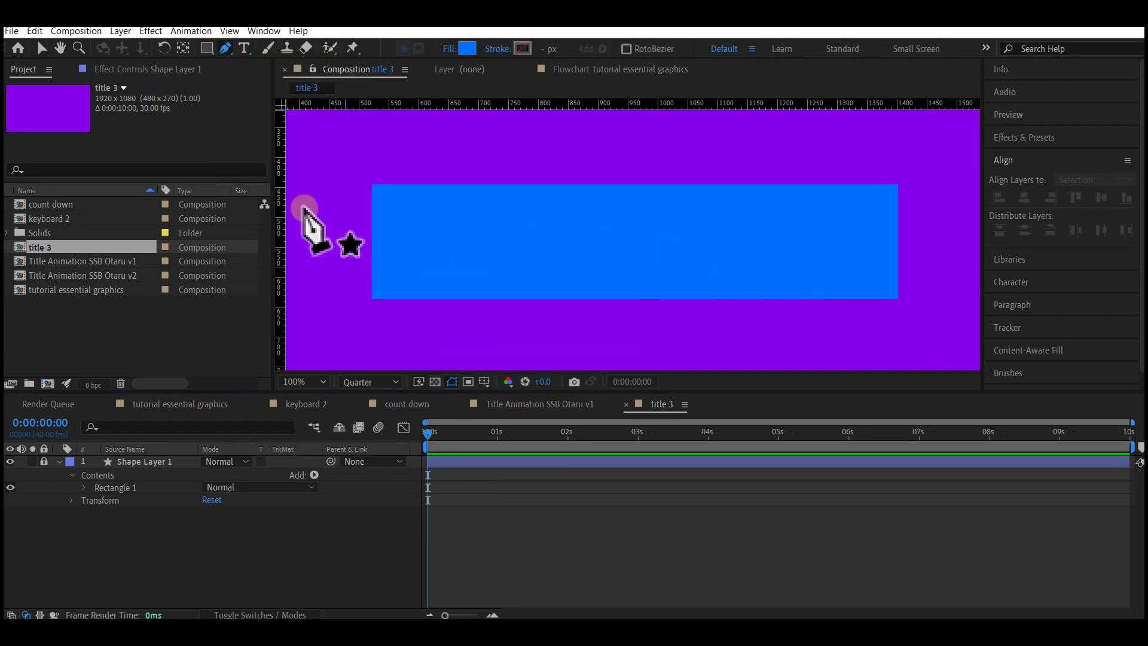
key(shift)
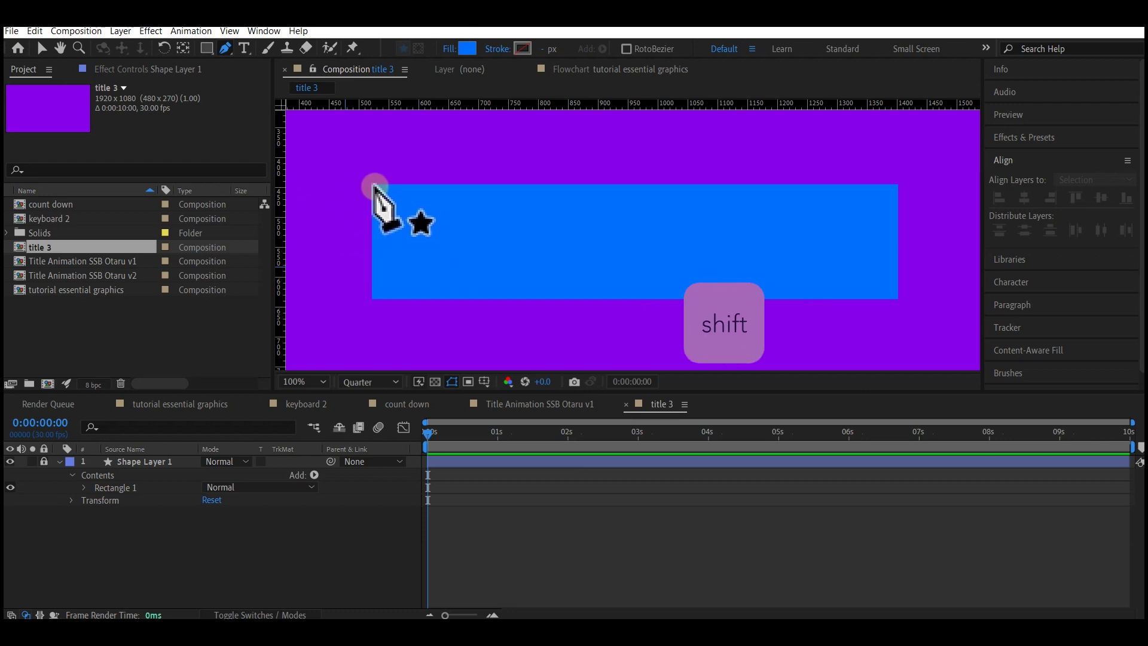
click(374, 186)
click(897, 187)
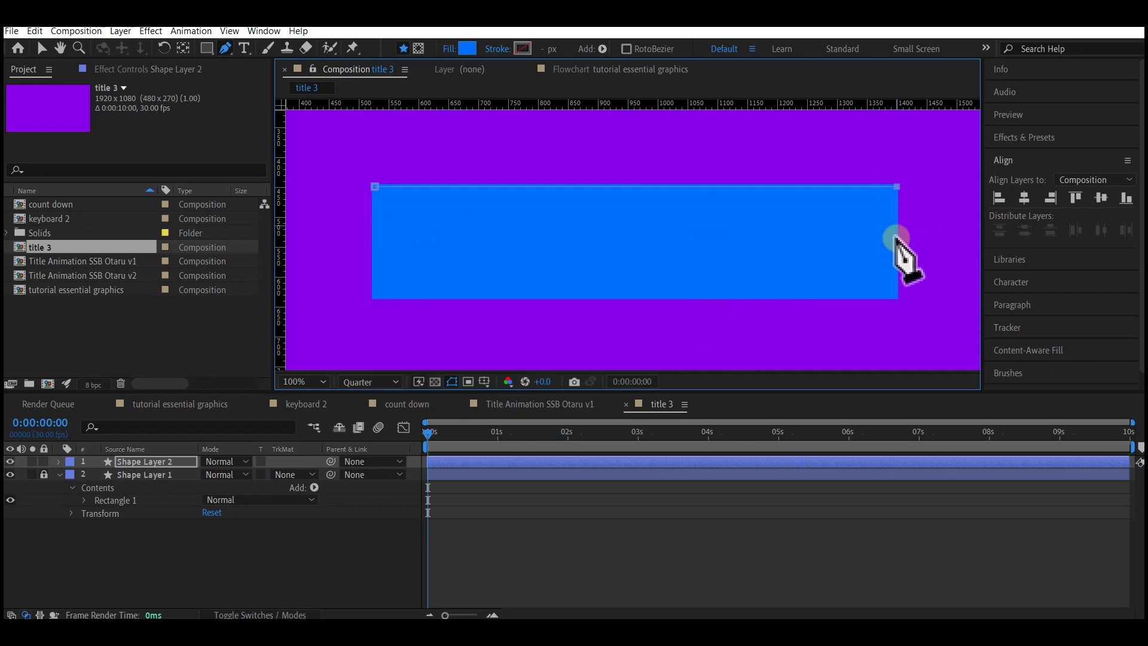
click(897, 299)
click(374, 299)
click(375, 187)
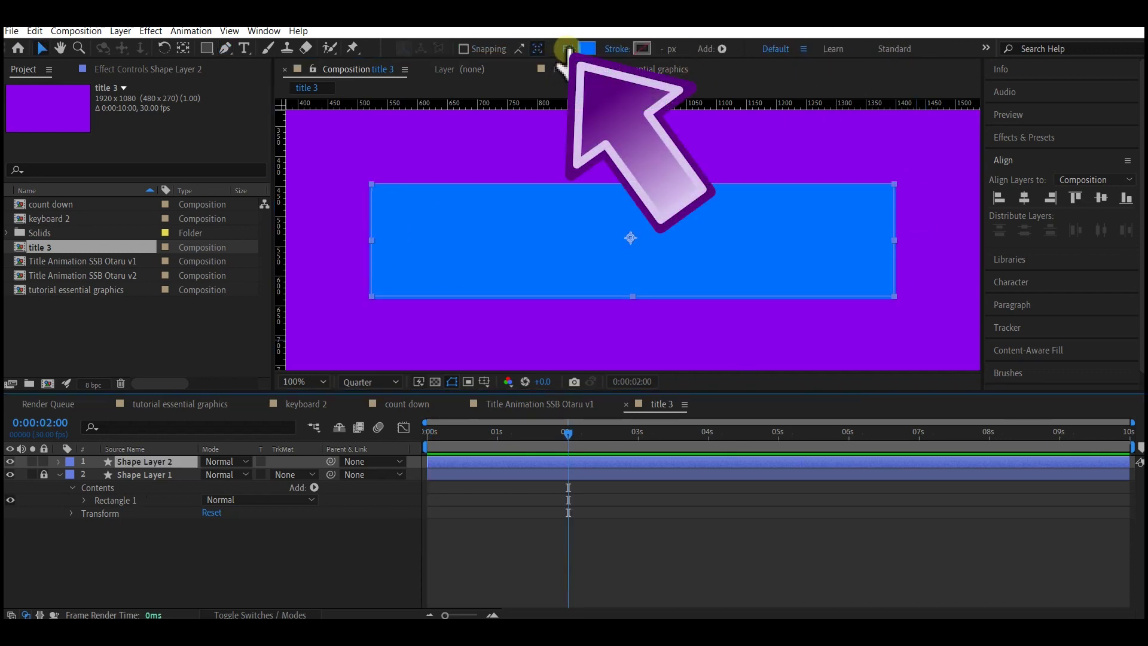
Set the fill of the traced shape to None.
click(568, 49)
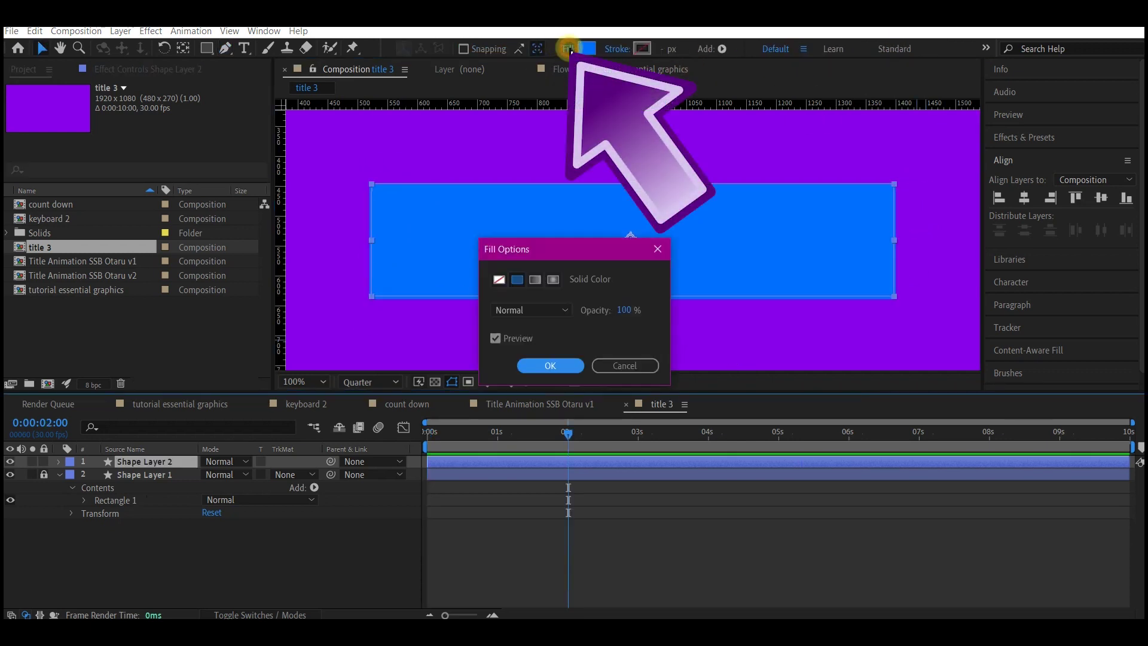
click(499, 280)
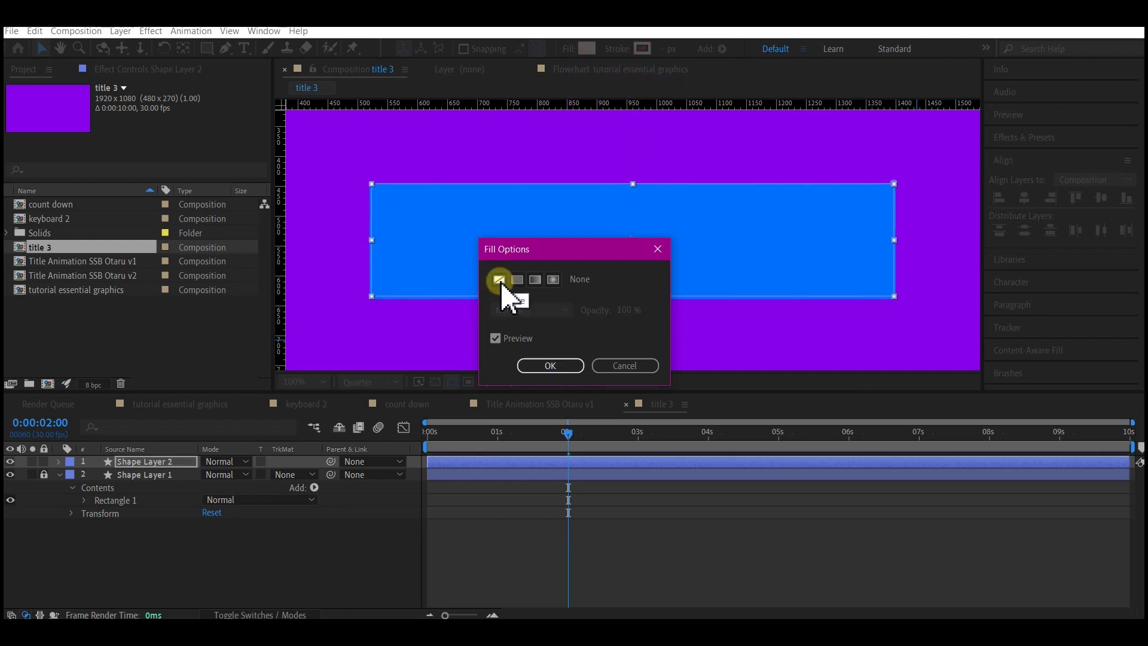
click(545, 366)
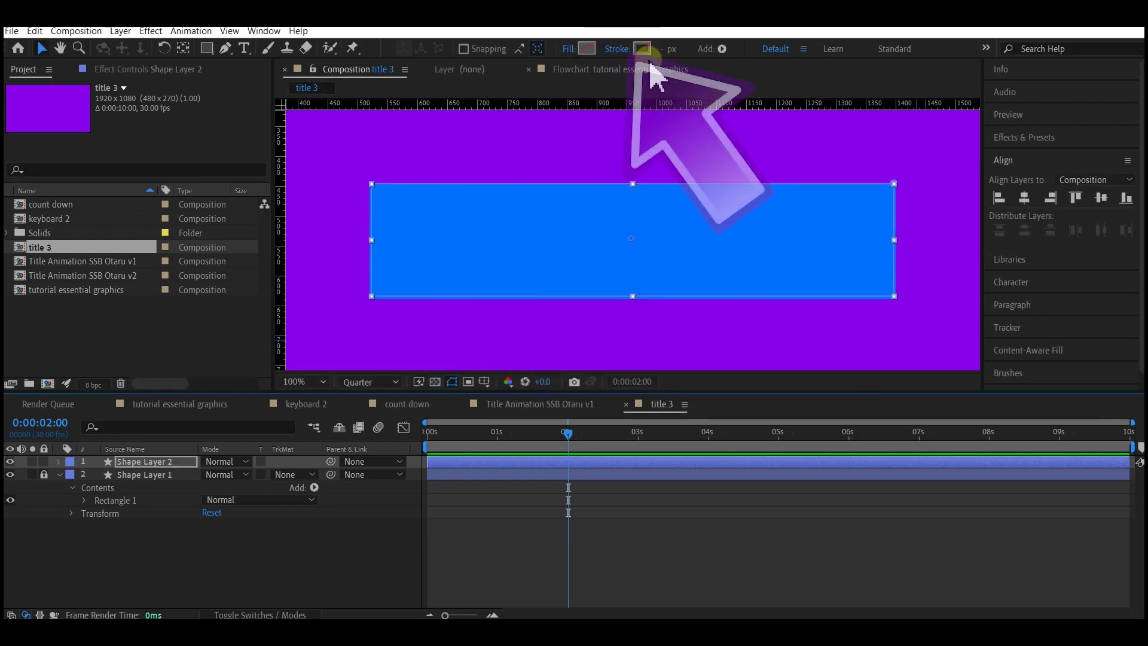
Give the traced shape a 20 px solid stroke in white (FFFFFF).
click(617, 49)
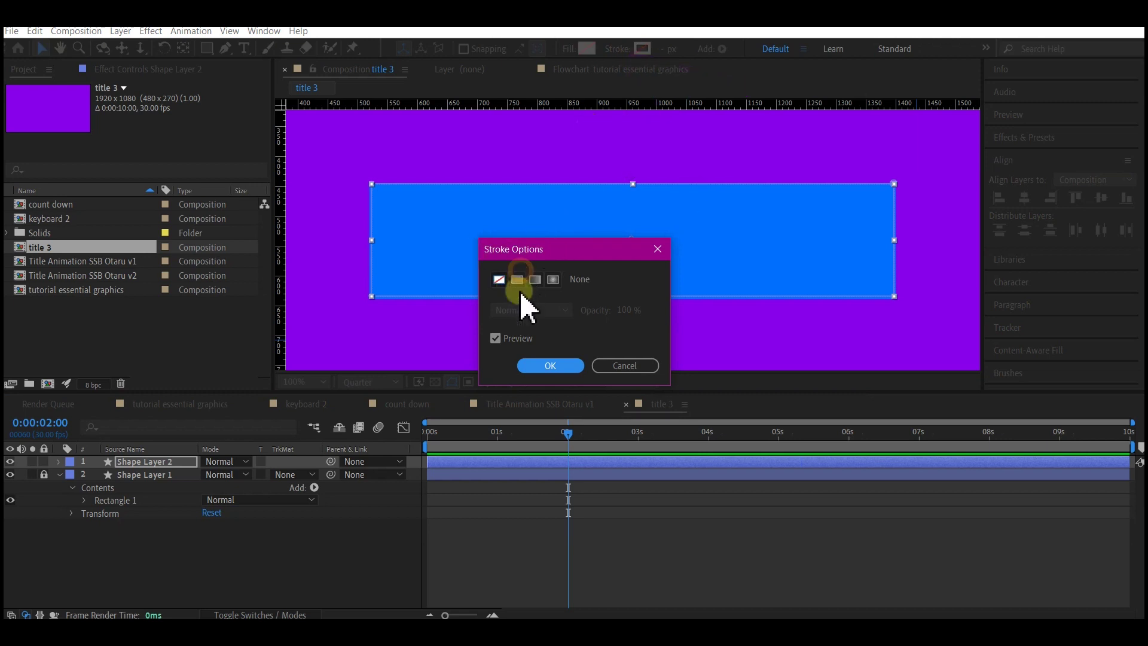
click(517, 279)
click(550, 365)
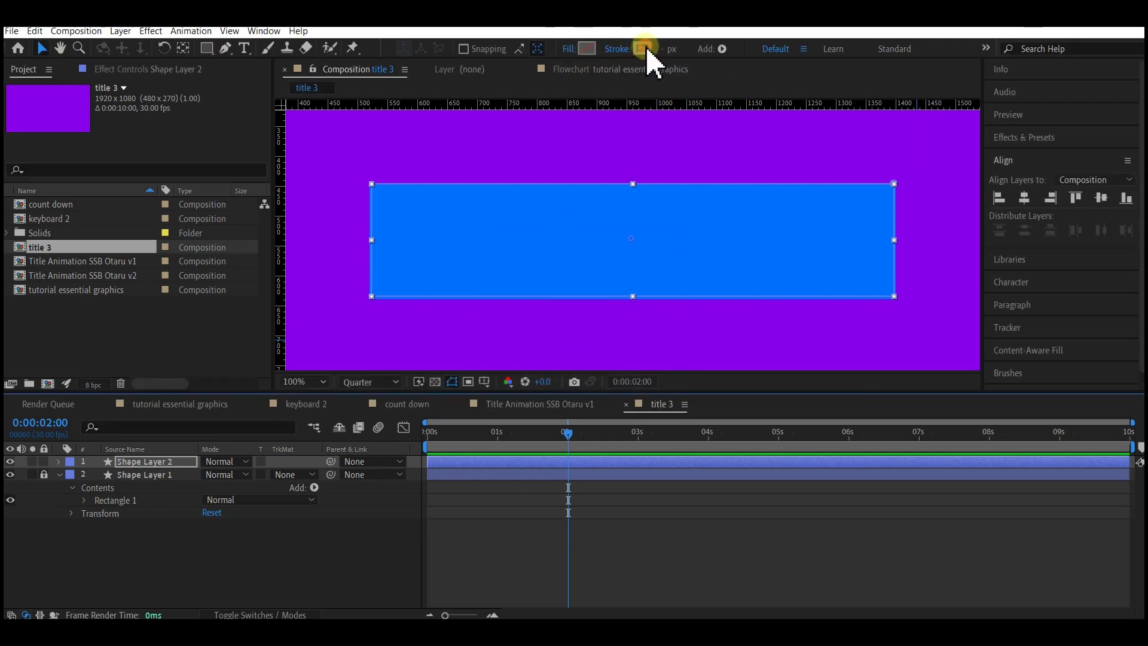
click(643, 49)
mouse_move(483, 397)
mouse_down()
mouse_move(497, 347)
mouse_move(492, 297)
mouse_move(423, 262)
mouse_up()
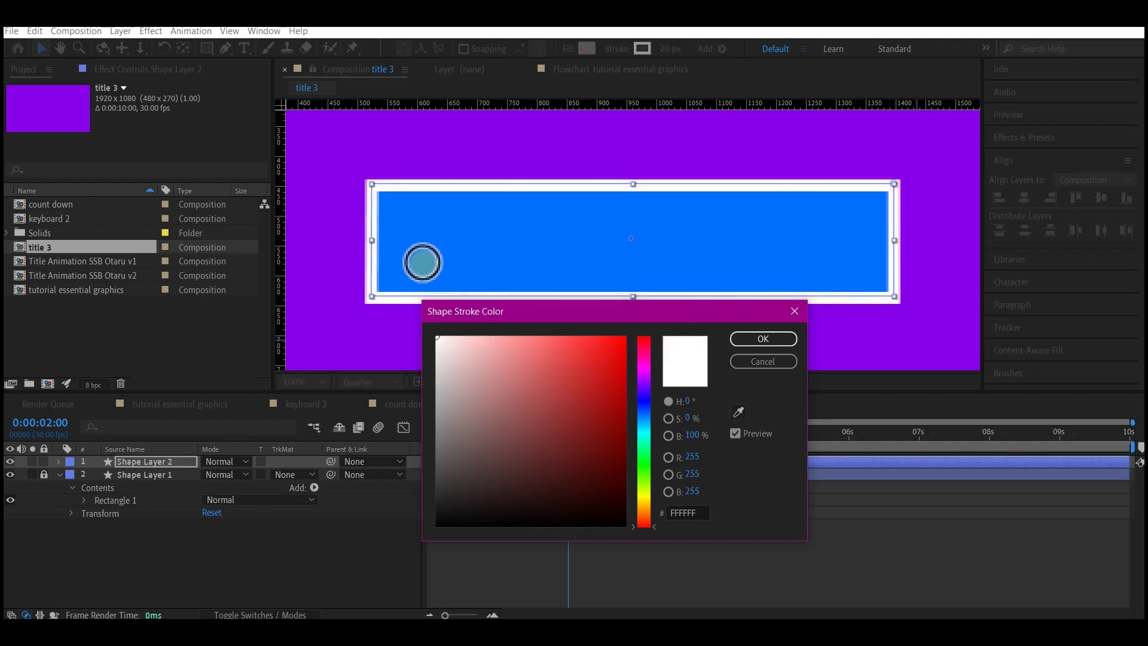
click(758, 338)
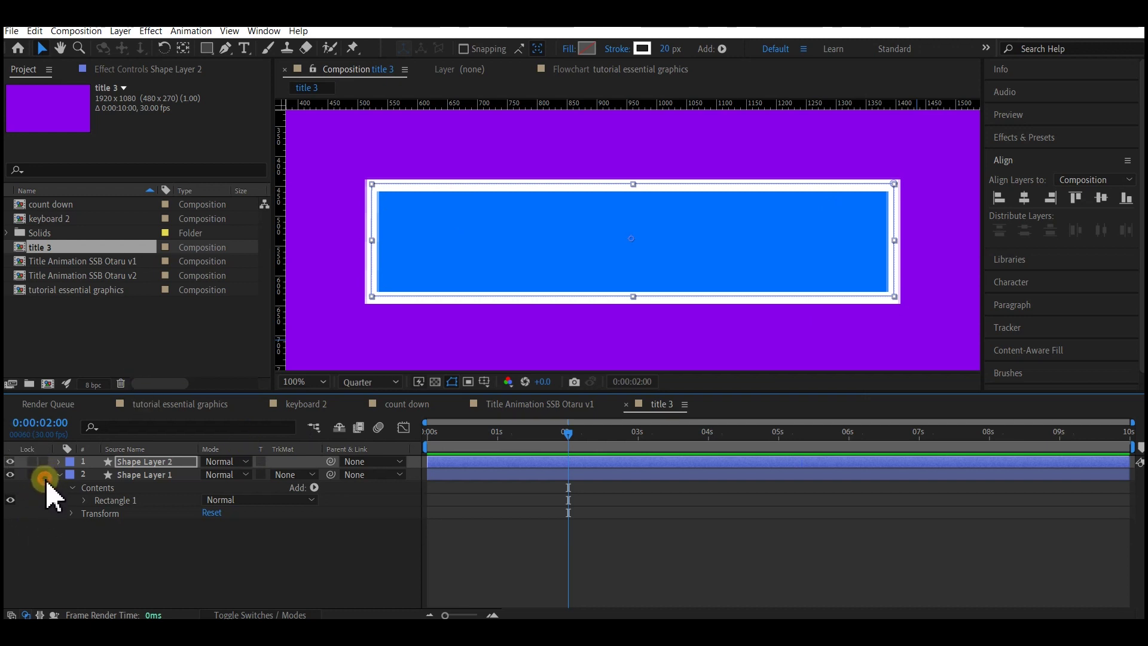
Delete the blue rectangle's Shape Layer 1 and return the playhead to 0:00:00:00.
click(143, 479)
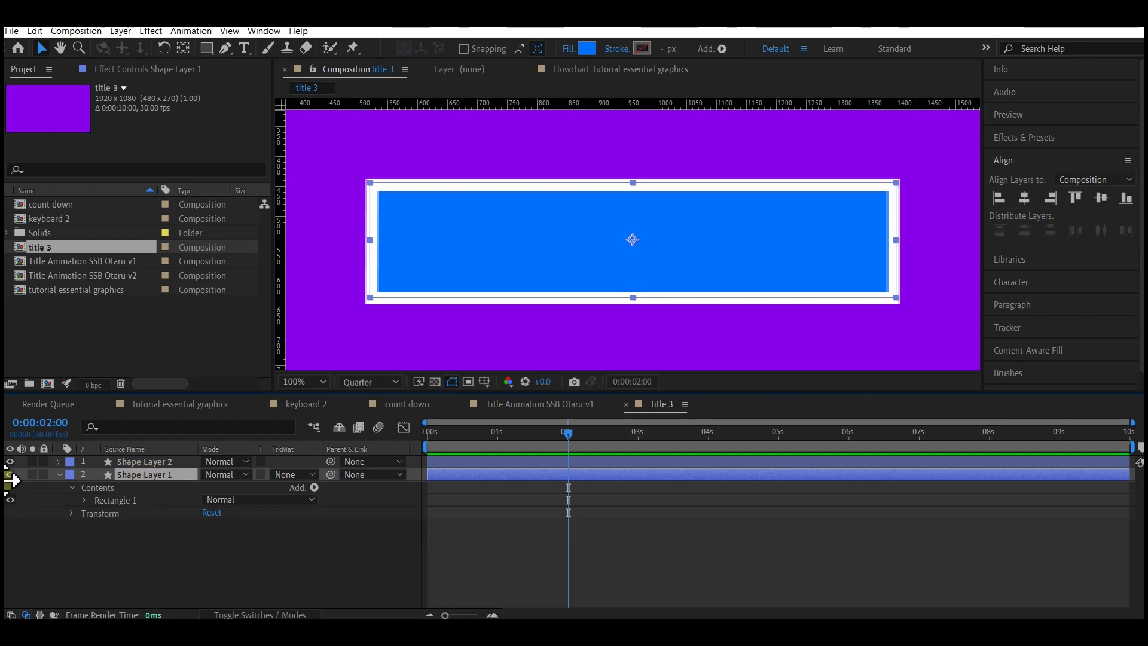
key(Delete)
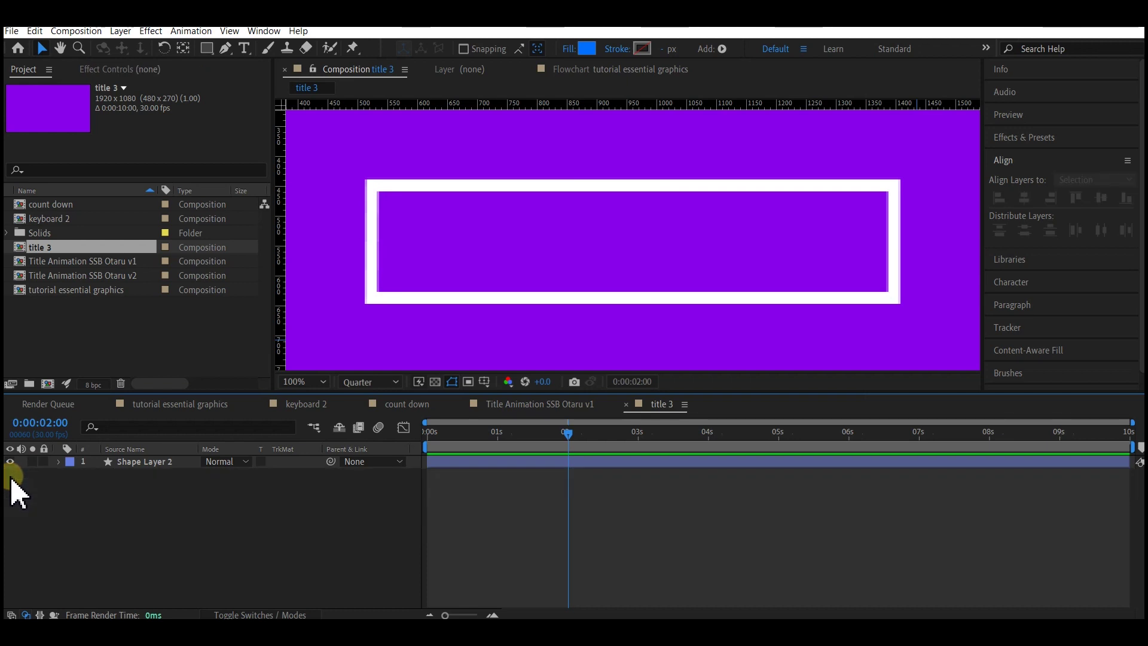
key(Home)
click(634, 582)
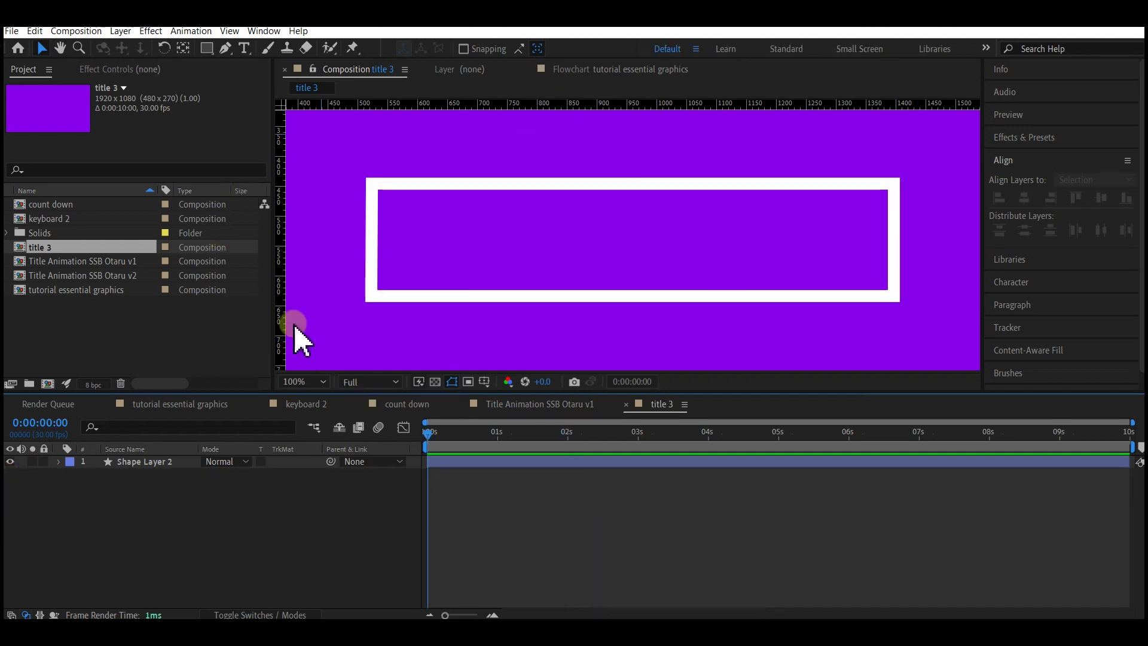
Reveal the Path property of Shape 1 in Shape Layer 2 and set a keyframe for it at 0:00:02:01.
click(157, 462)
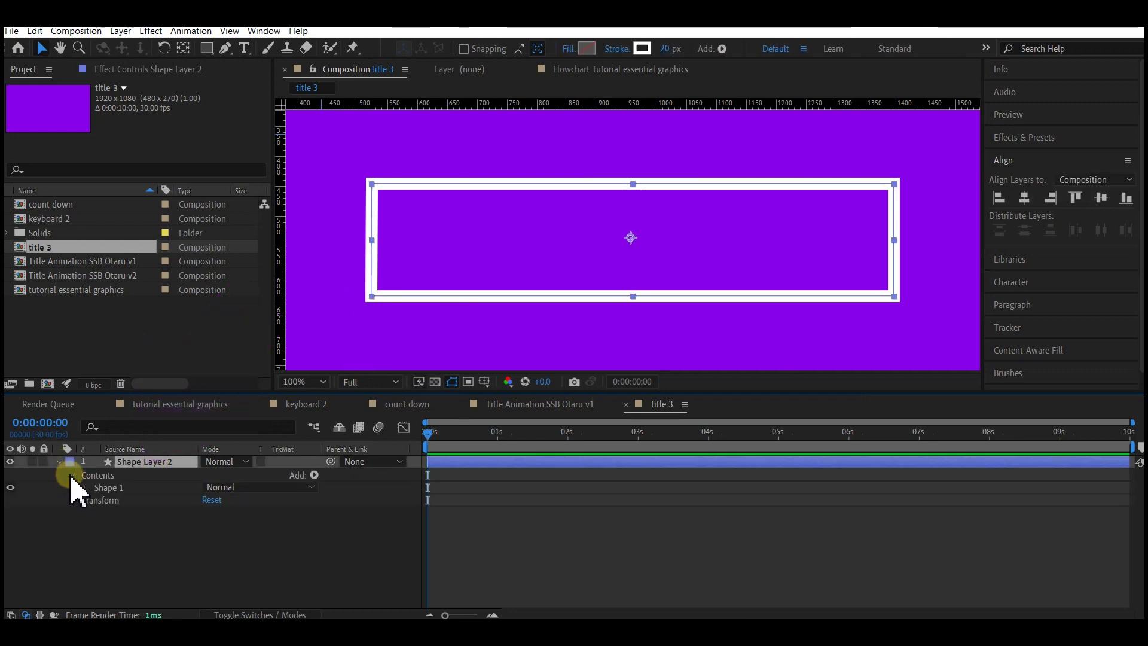
click(84, 488)
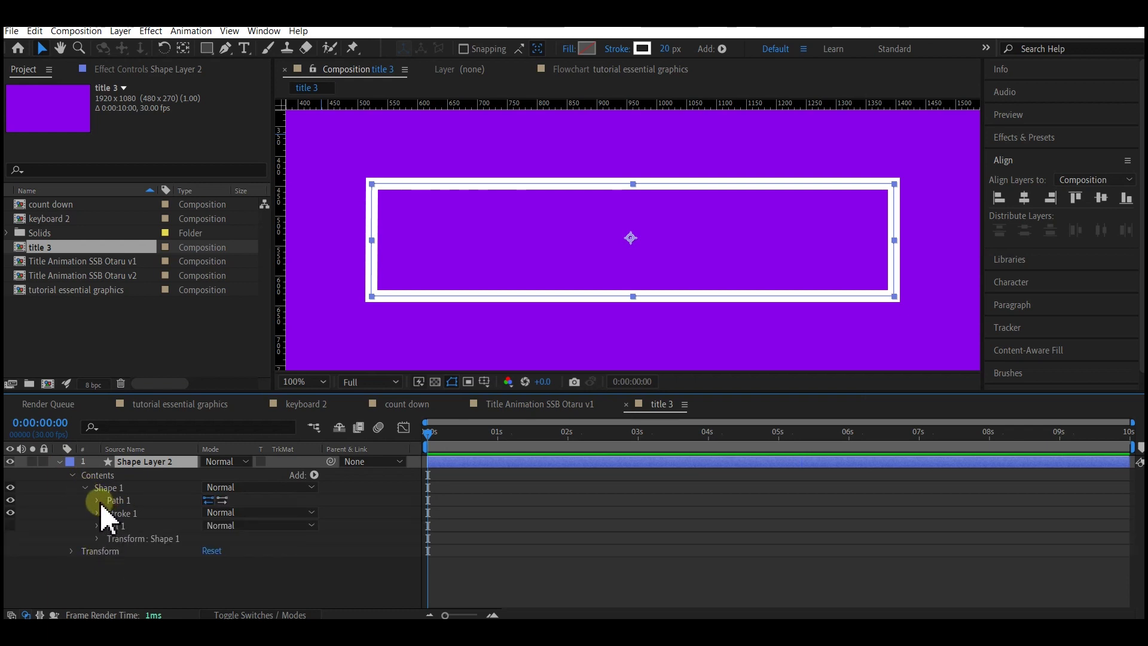
click(98, 500)
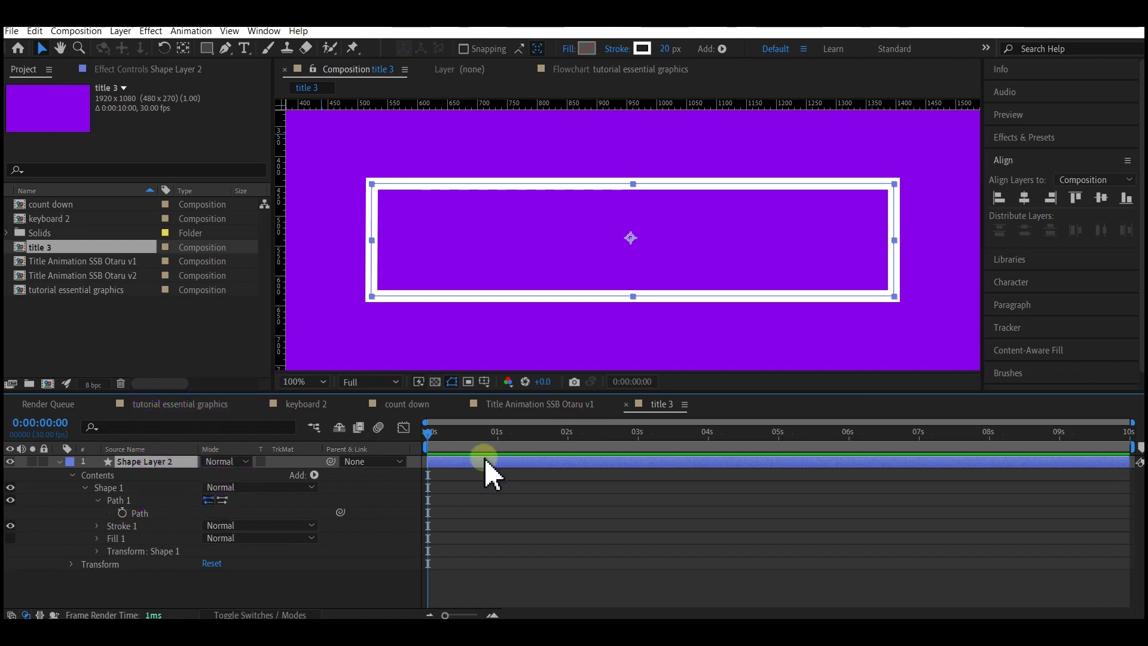
drag(435, 438, 571, 434)
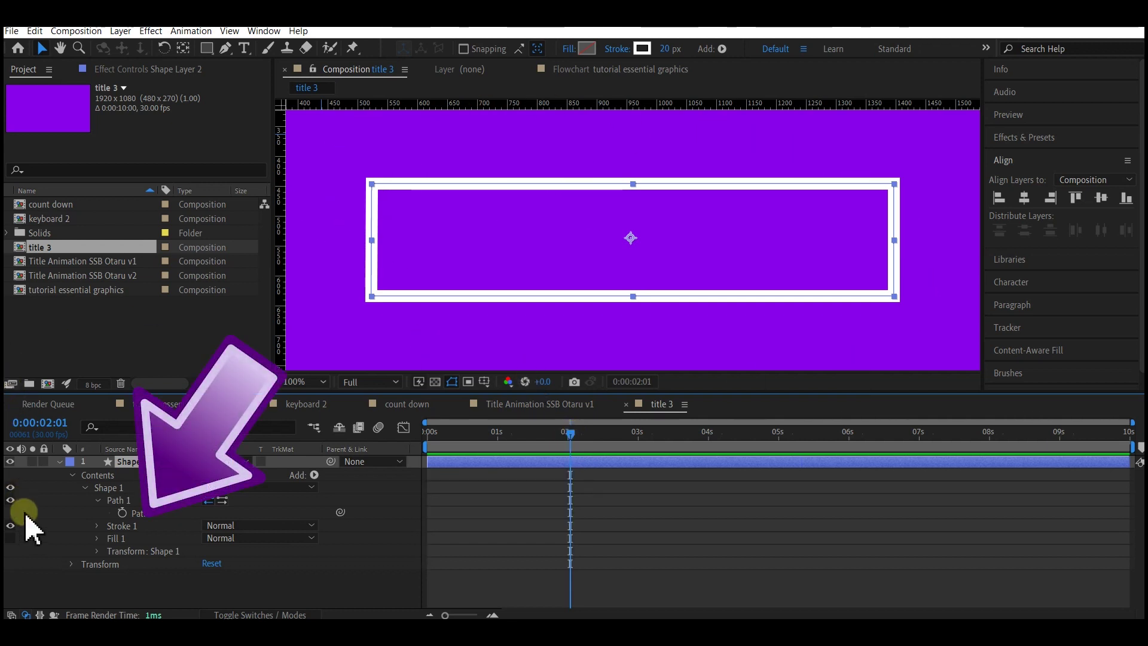
click(122, 513)
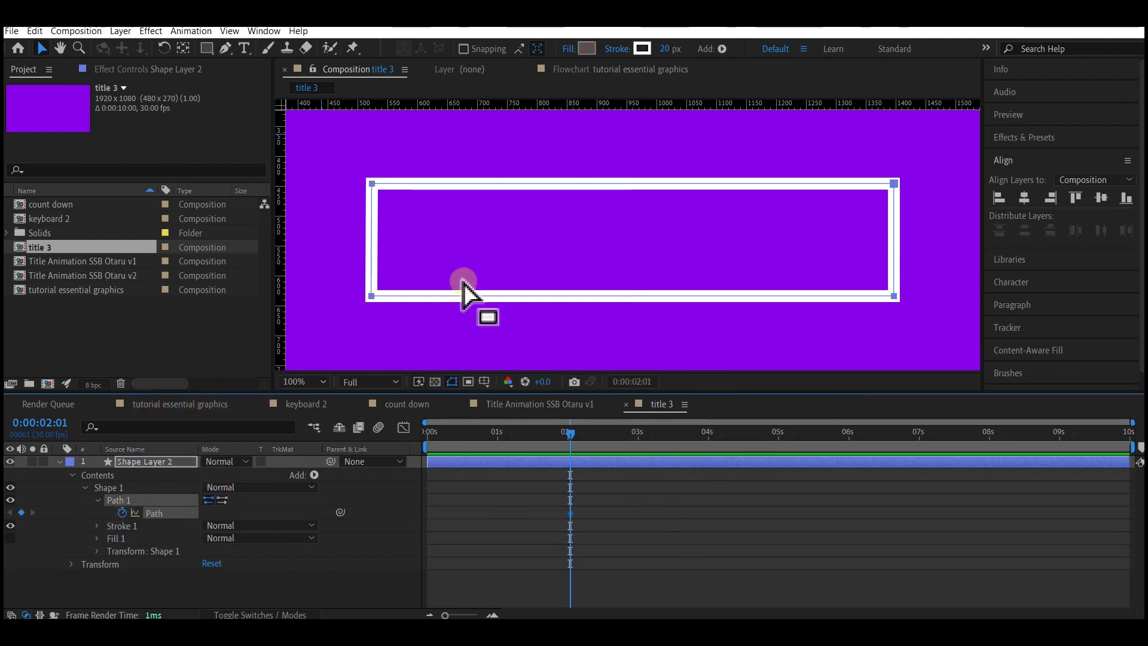
At 0:00:00:29, place a horizontal guide through the centre of Shape Layer 2's rectangle, with the rulers shown.
click(496, 432)
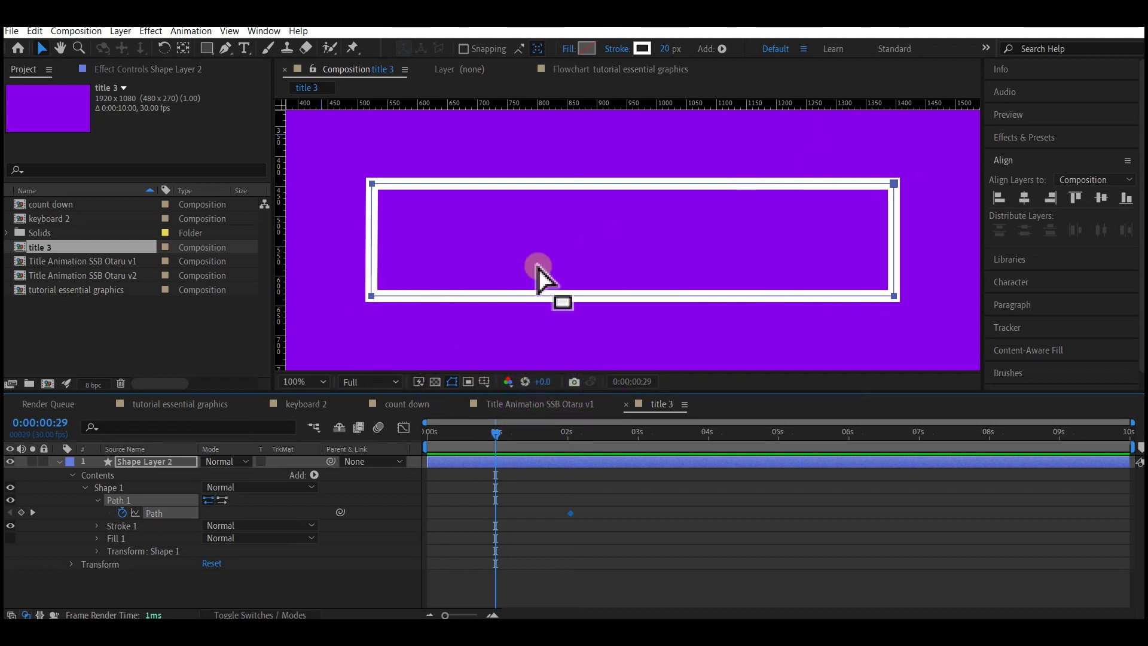
click(148, 465)
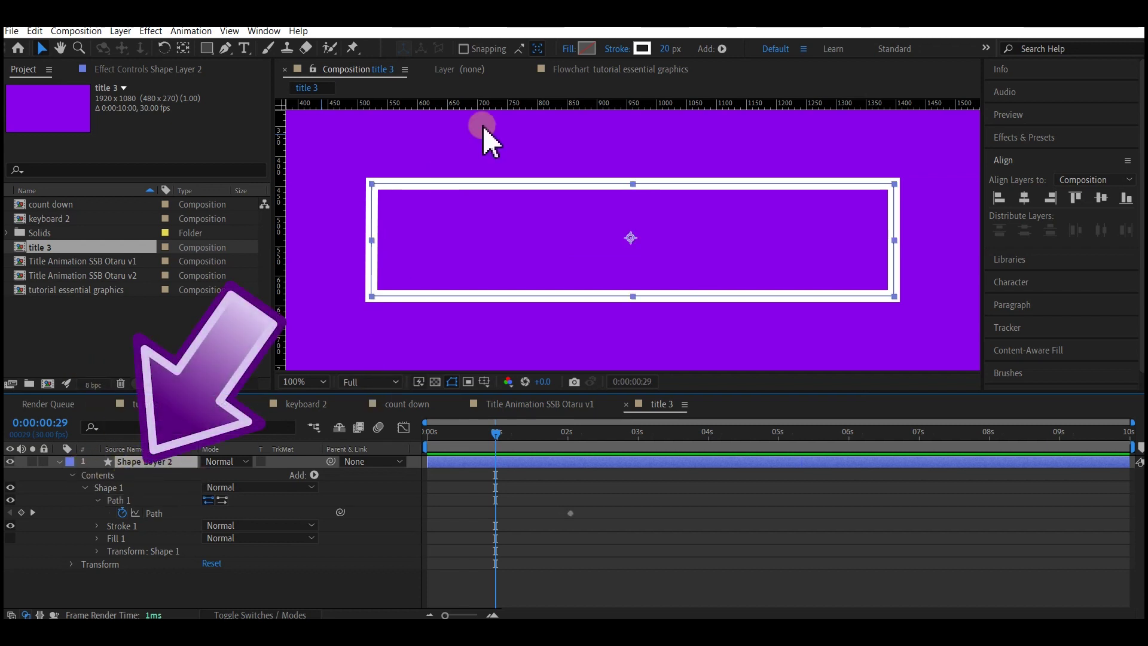
drag(417, 102, 424, 239)
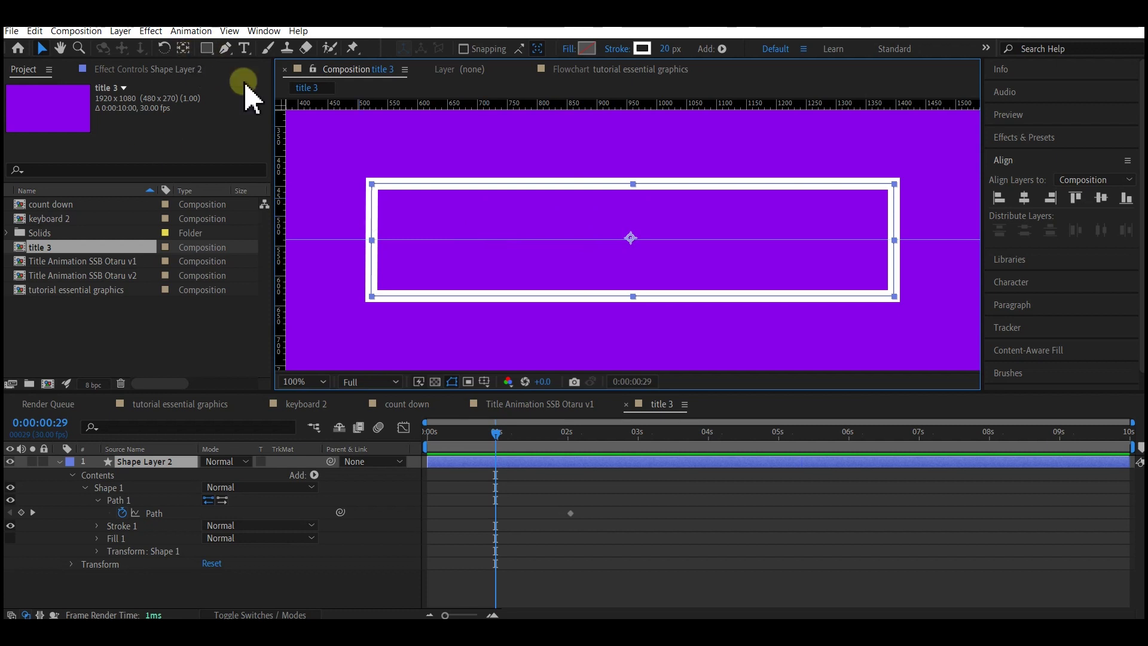
key(ctrl+r)
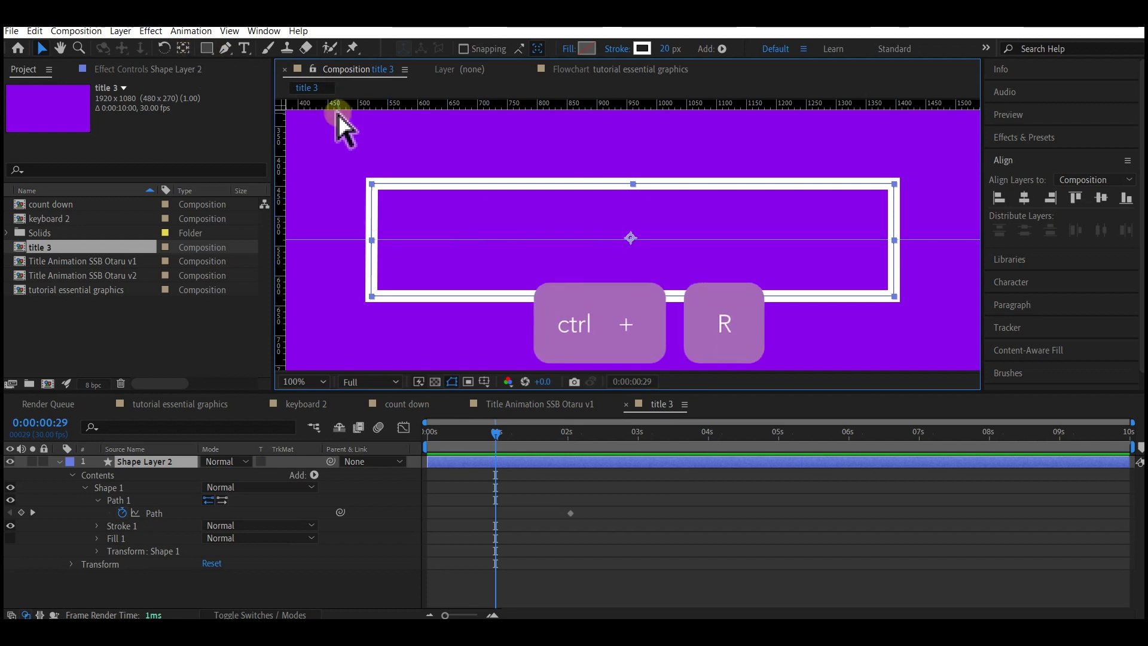
key(ctrl+r)
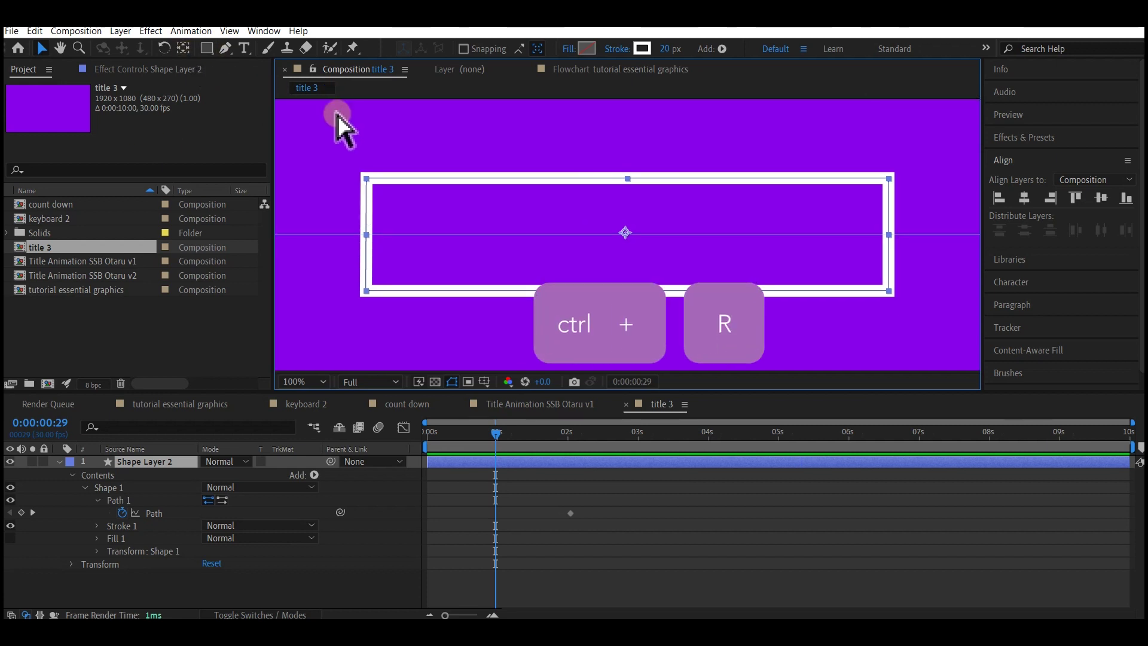
key(ctrl+r)
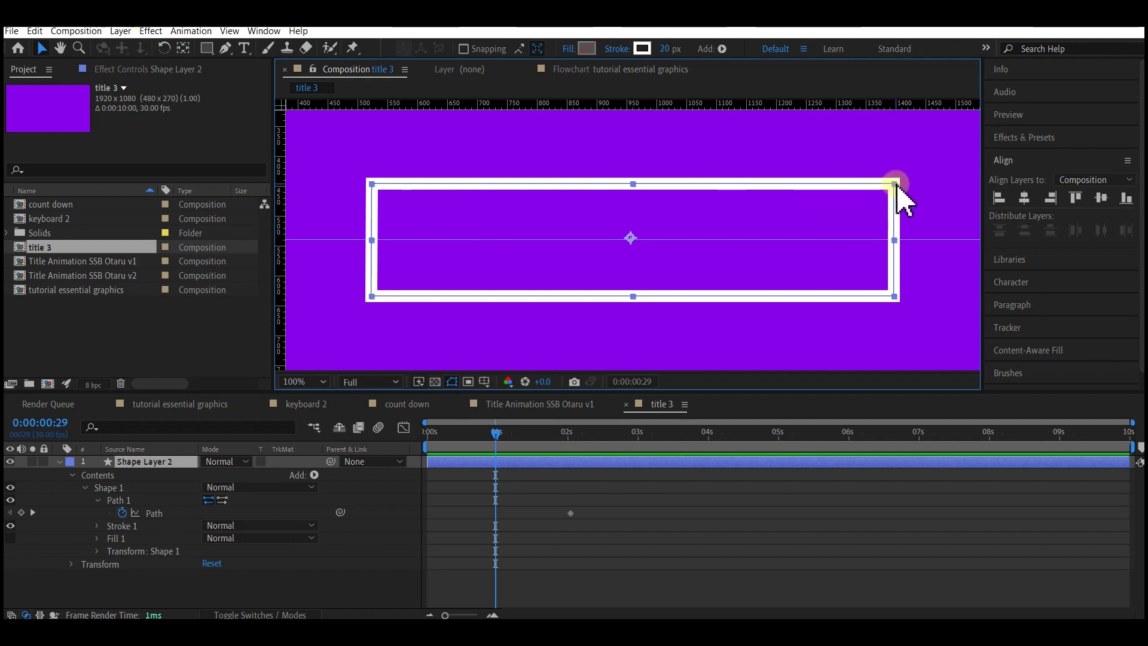
Collapse the rectangle's path into a horizontal line at 0:00:00:29 by moving all four corner vertices onto the horizontal guide with the Pen tool.
click(225, 50)
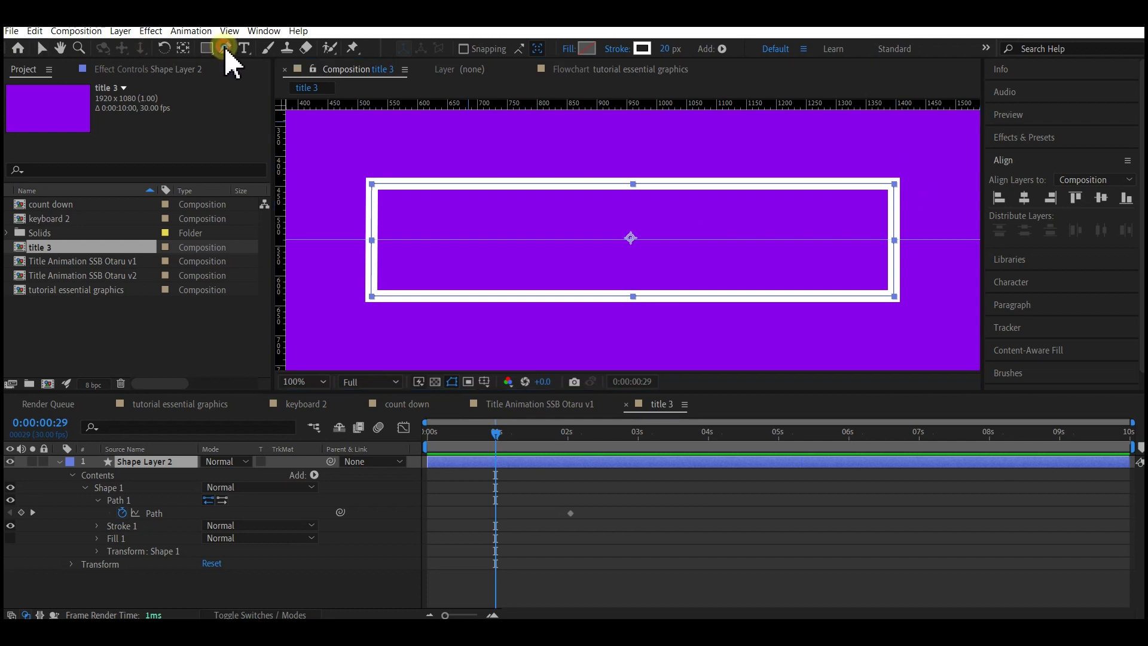
drag(894, 186, 895, 240)
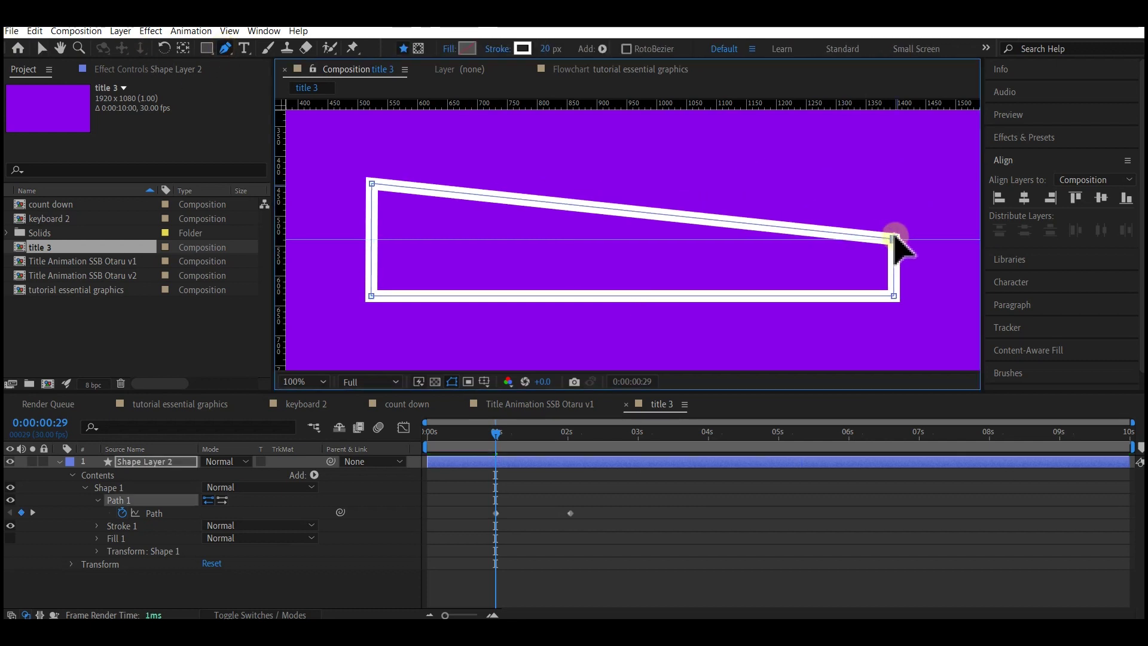
drag(371, 184, 371, 239)
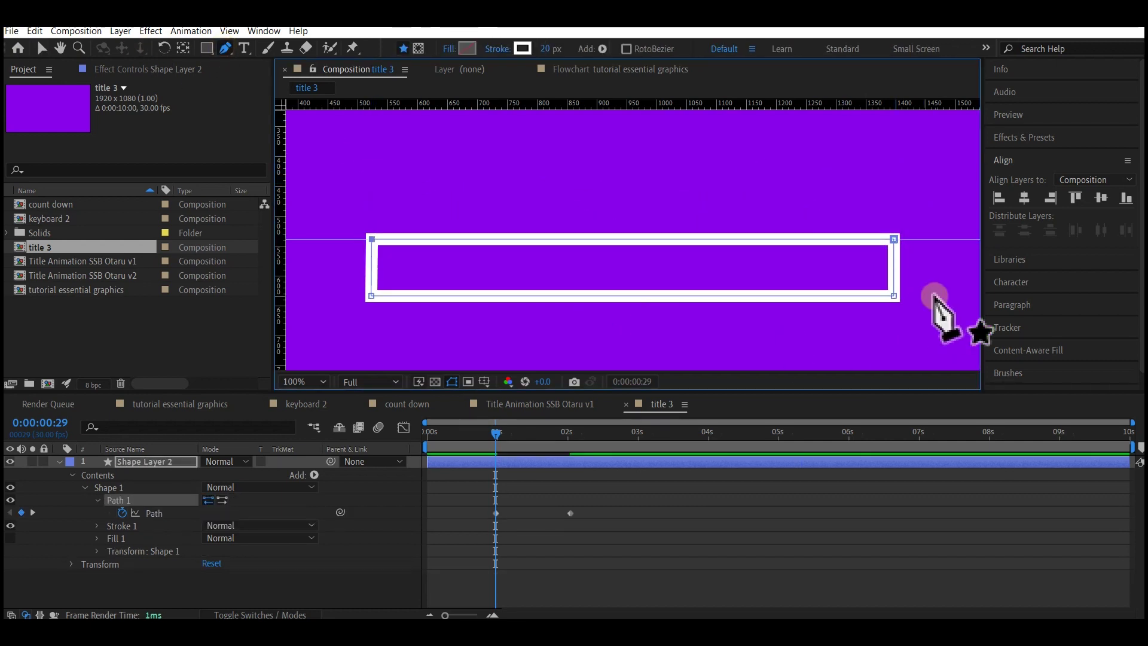
drag(893, 296, 894, 240)
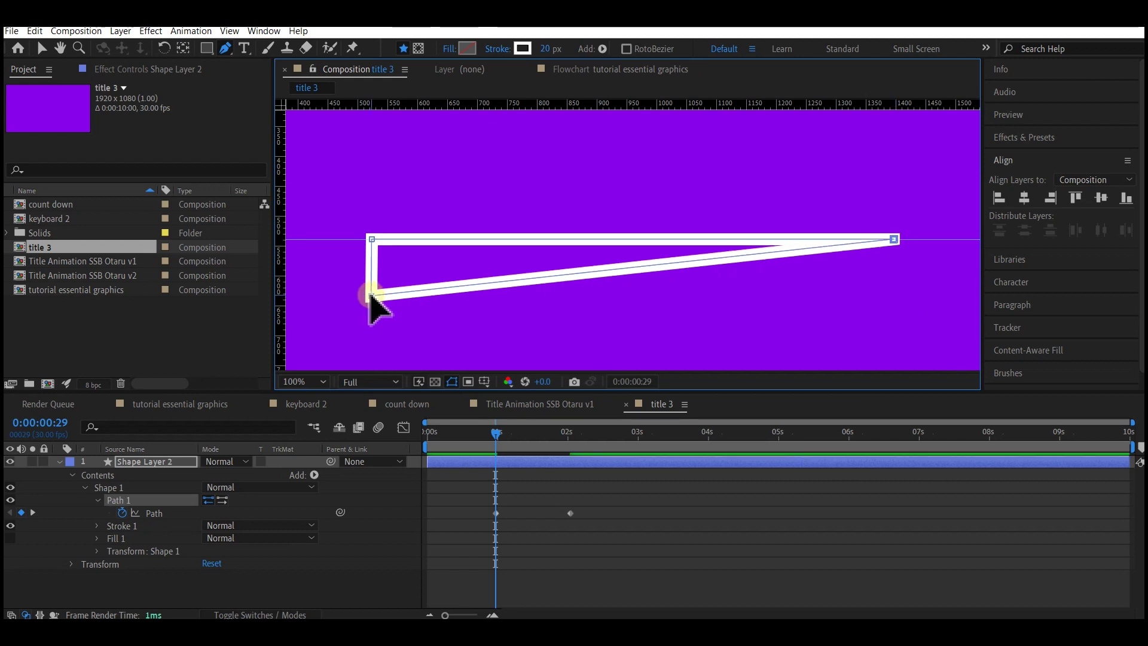
drag(370, 294, 371, 239)
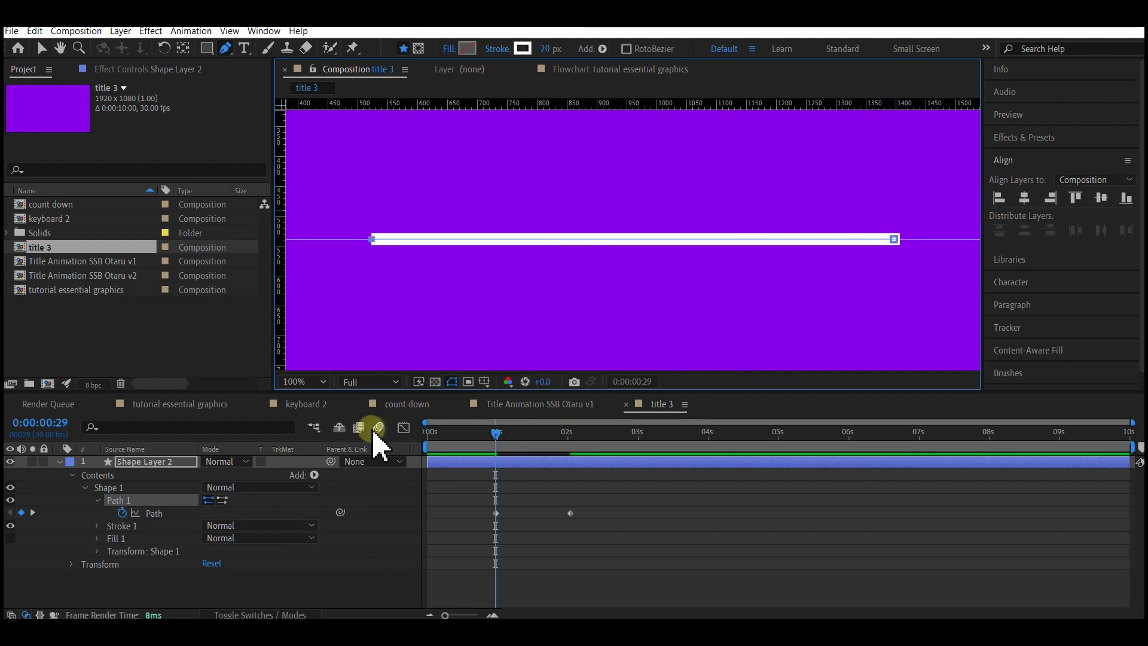
At 0:00:00:00, place a vertical guide through the centre of Shape Layer 2's line.
drag(454, 436, 427, 435)
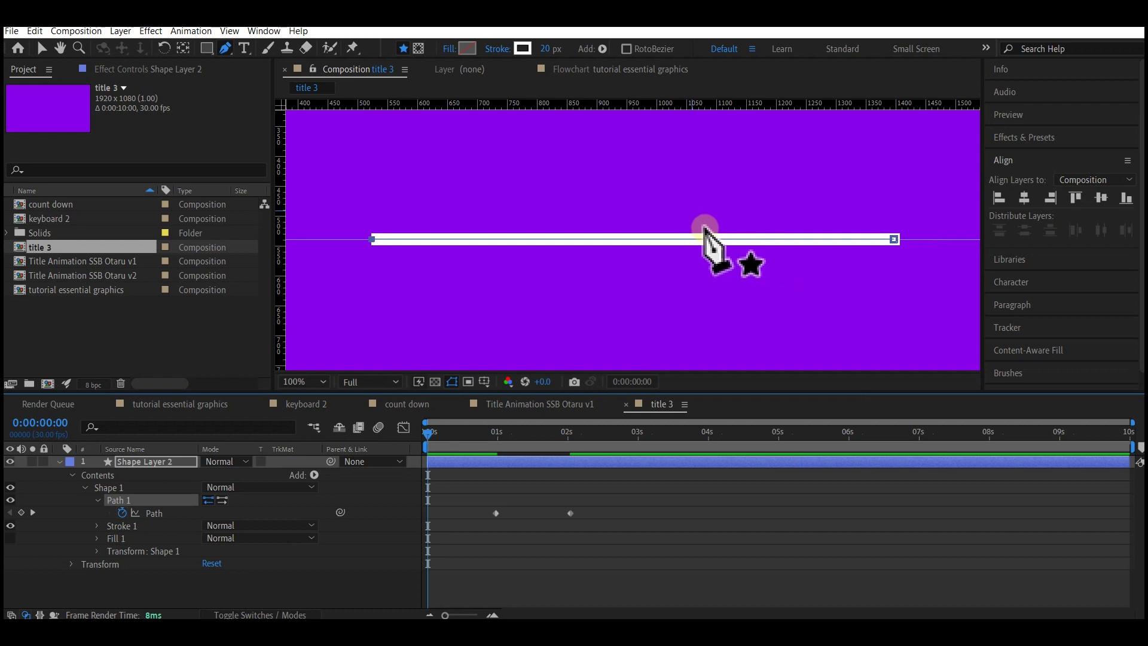
click(158, 463)
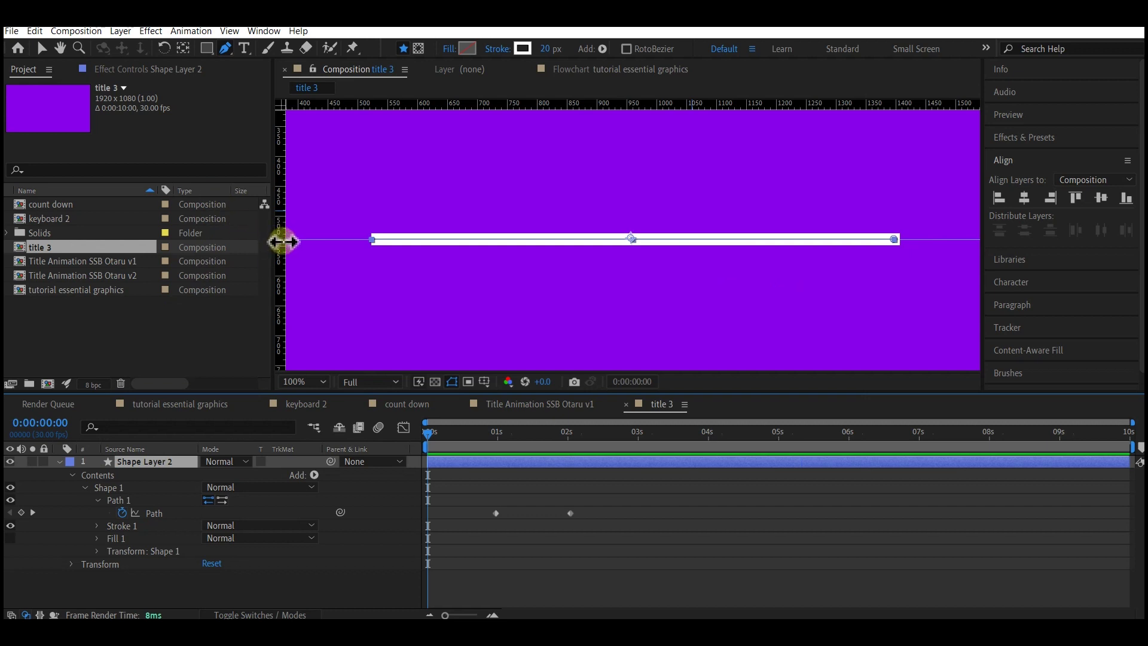
drag(284, 242, 638, 289)
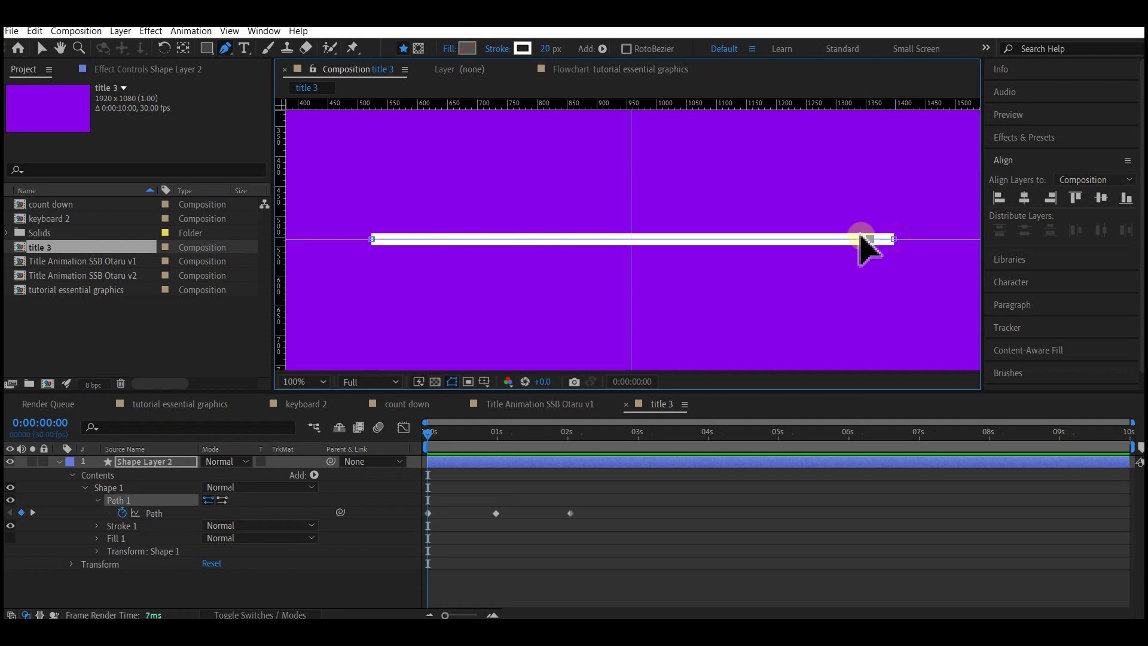
Collapse the line to a point at 0:00:00:00 by moving all its end vertices to the intersection of the guides.
click(640, 239)
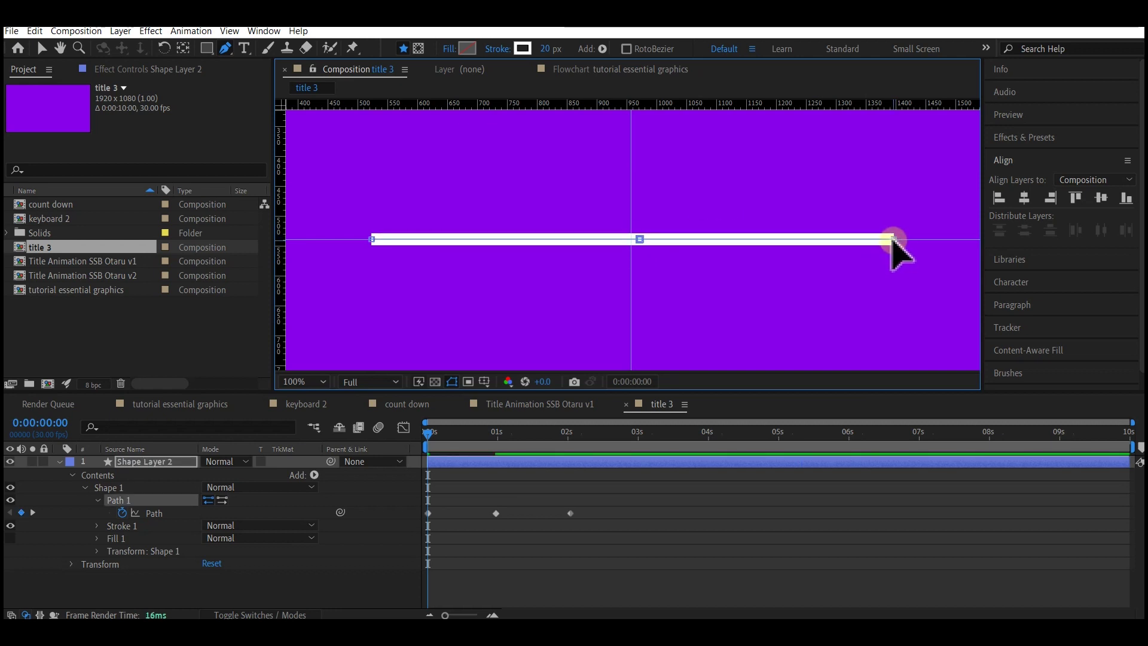
drag(893, 239, 628, 238)
drag(373, 239, 626, 238)
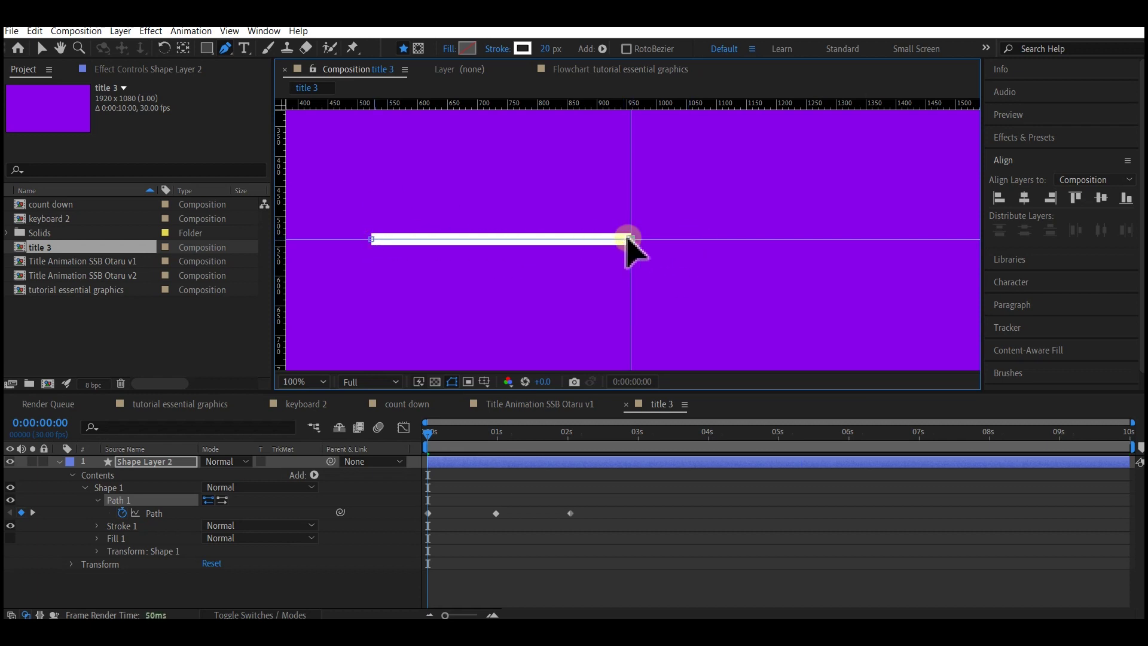
drag(372, 239, 628, 239)
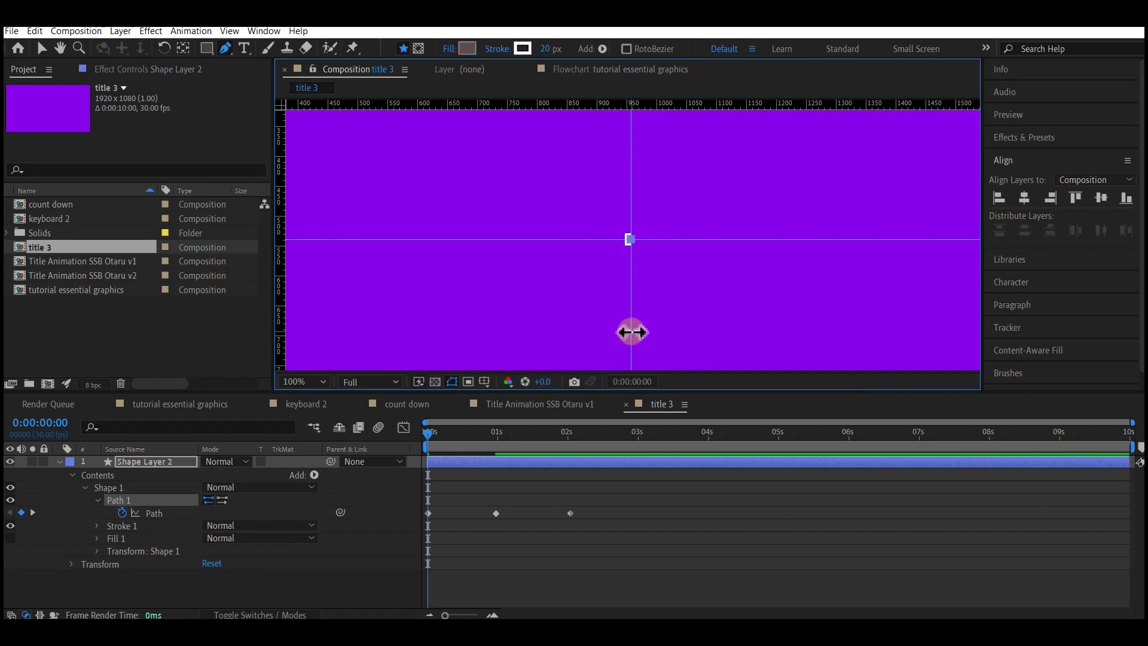
Preview the path animation from the start, from centre point through line to full rectangle.
click(381, 567)
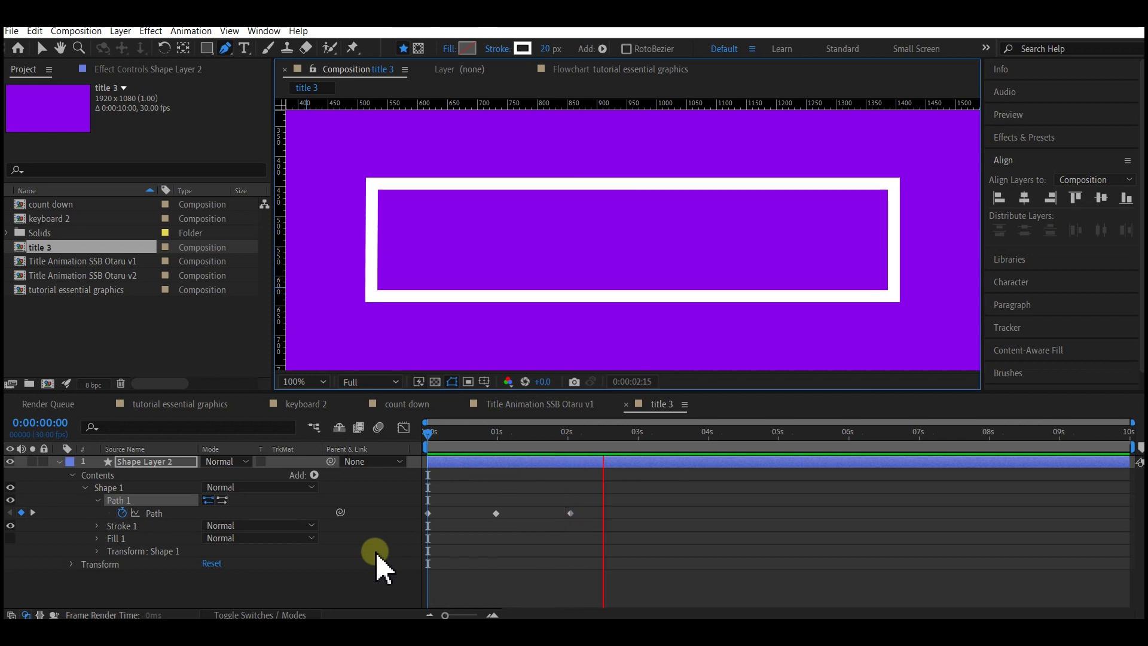
key(space)
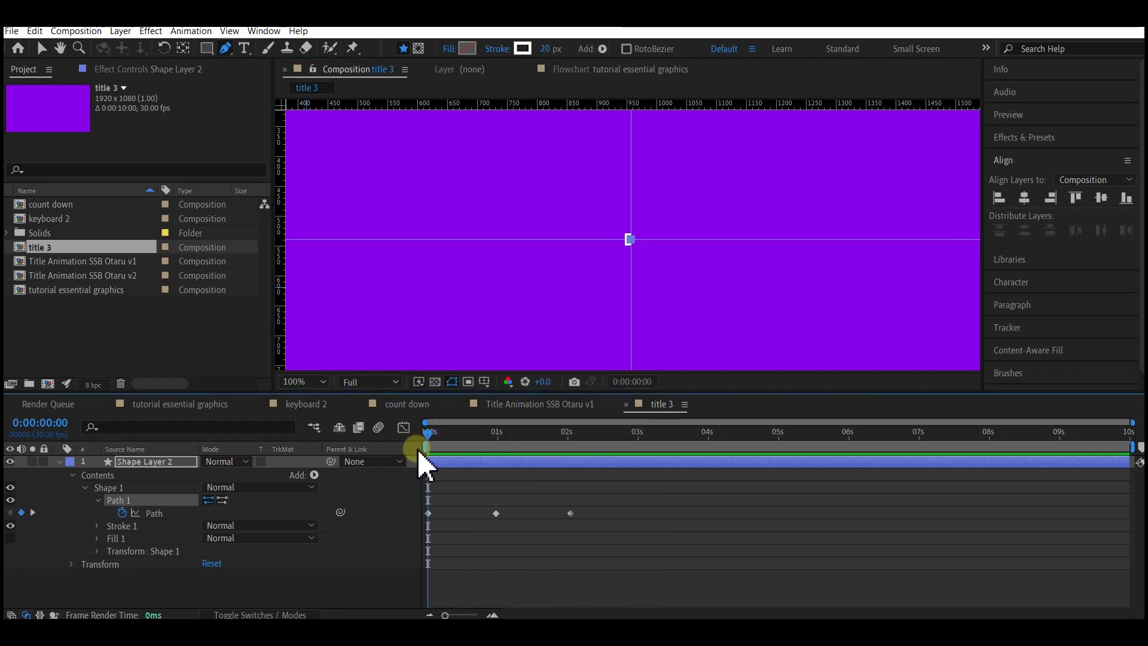
key(space)
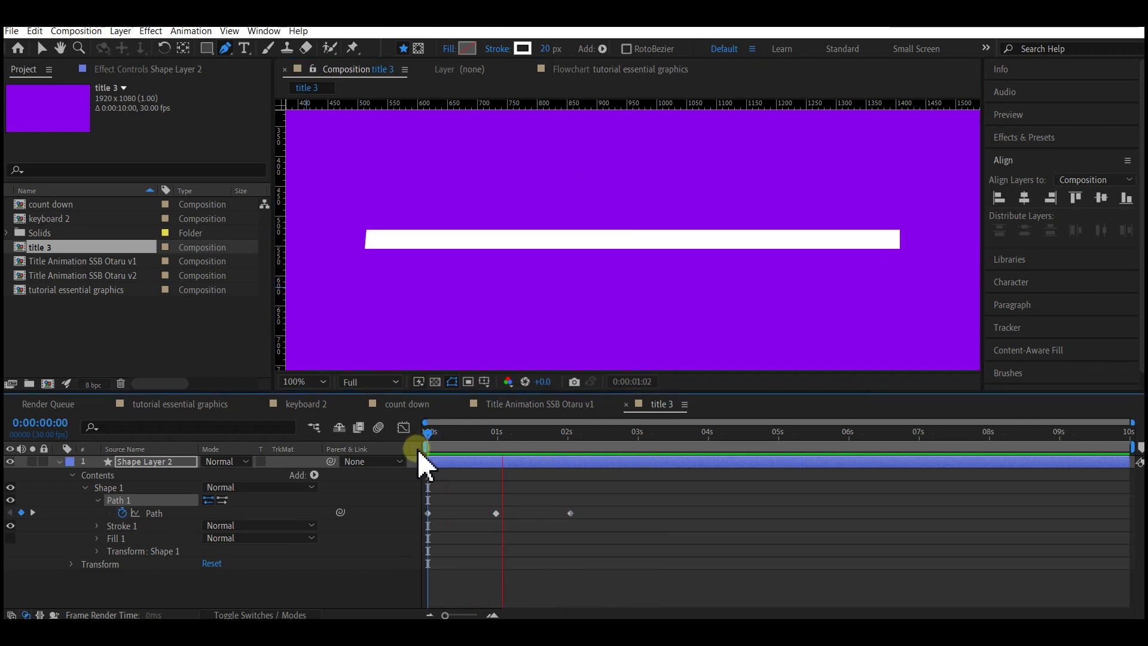
key(space)
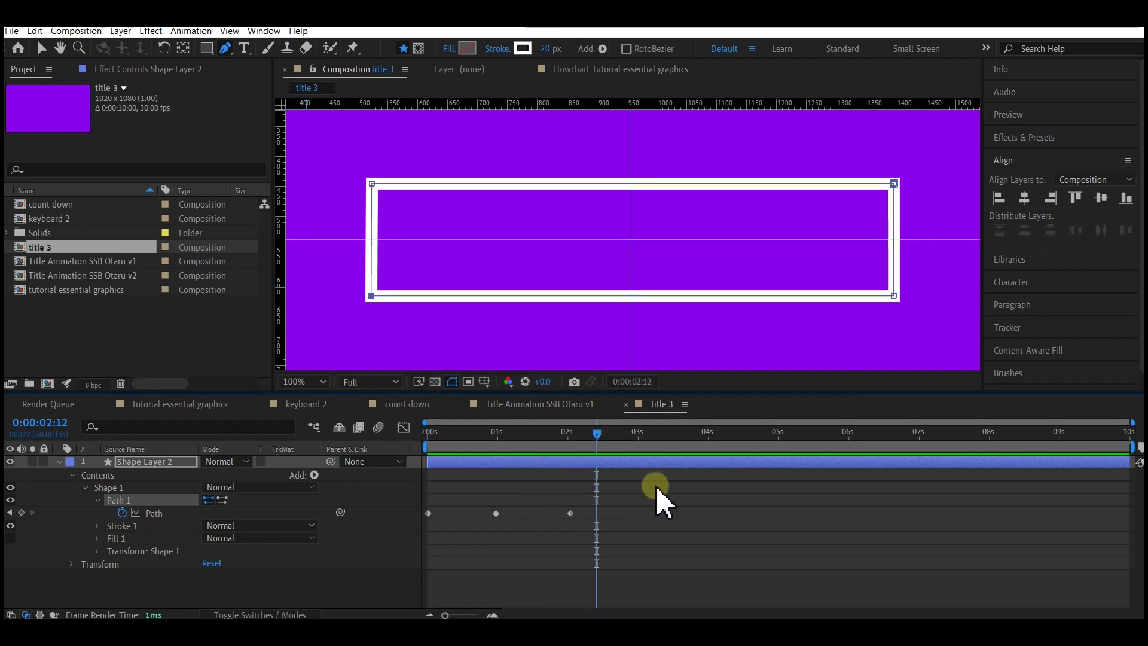
Apply Easy Ease to all three Path keyframes of Shape Layer 2.
drag(656, 485, 410, 550)
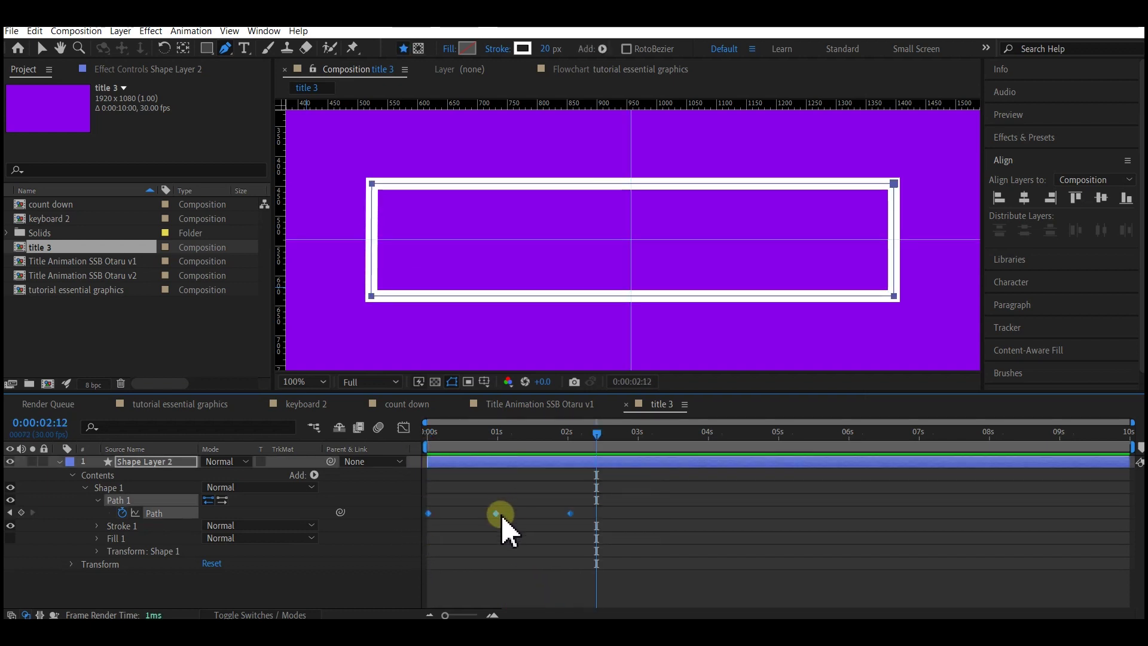
right_click(501, 516)
mouse_move(536, 505)
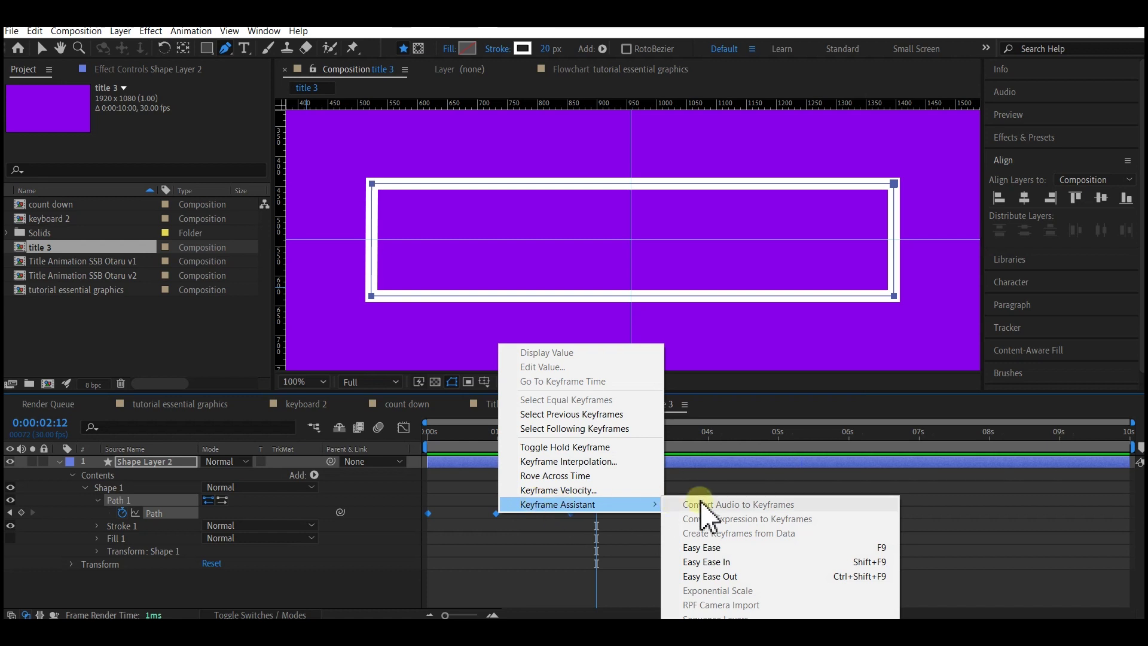
click(698, 547)
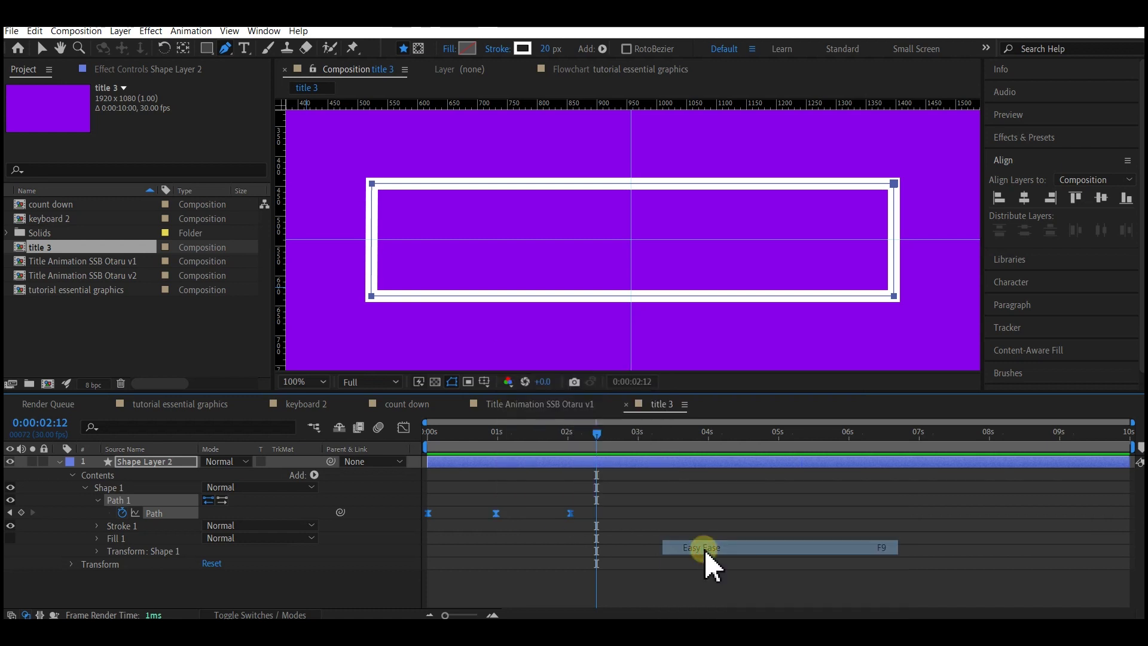
Tighten the Path timing by moving the second keyframe to about half a second and the third to about 1.2 seconds.
click(579, 515)
click(478, 531)
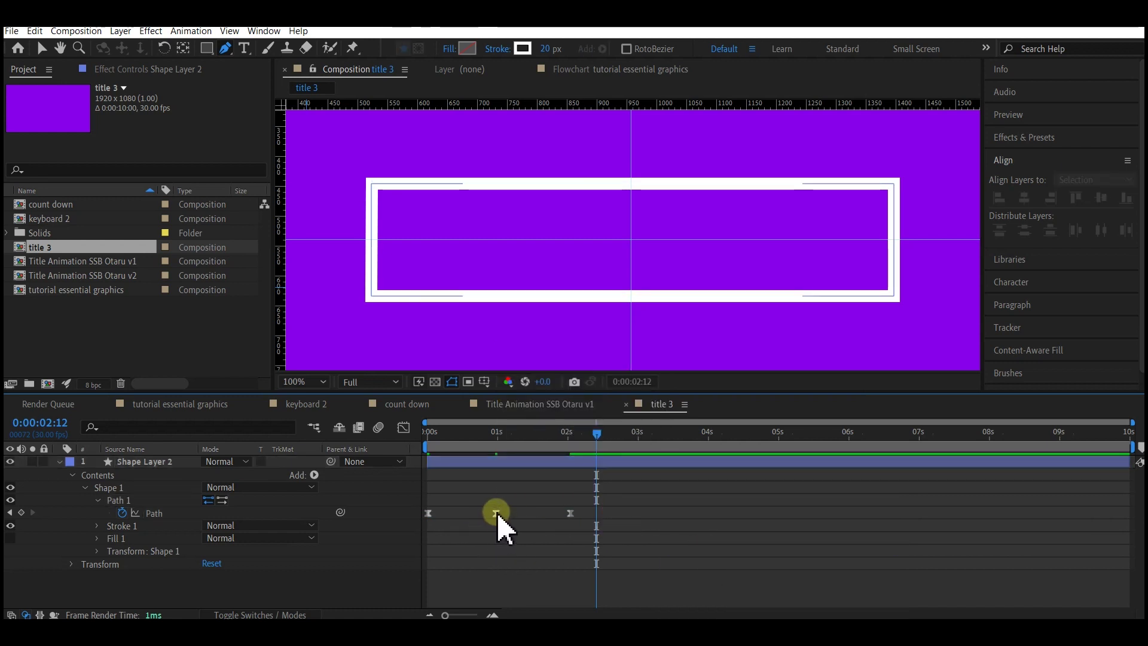
drag(498, 518, 467, 519)
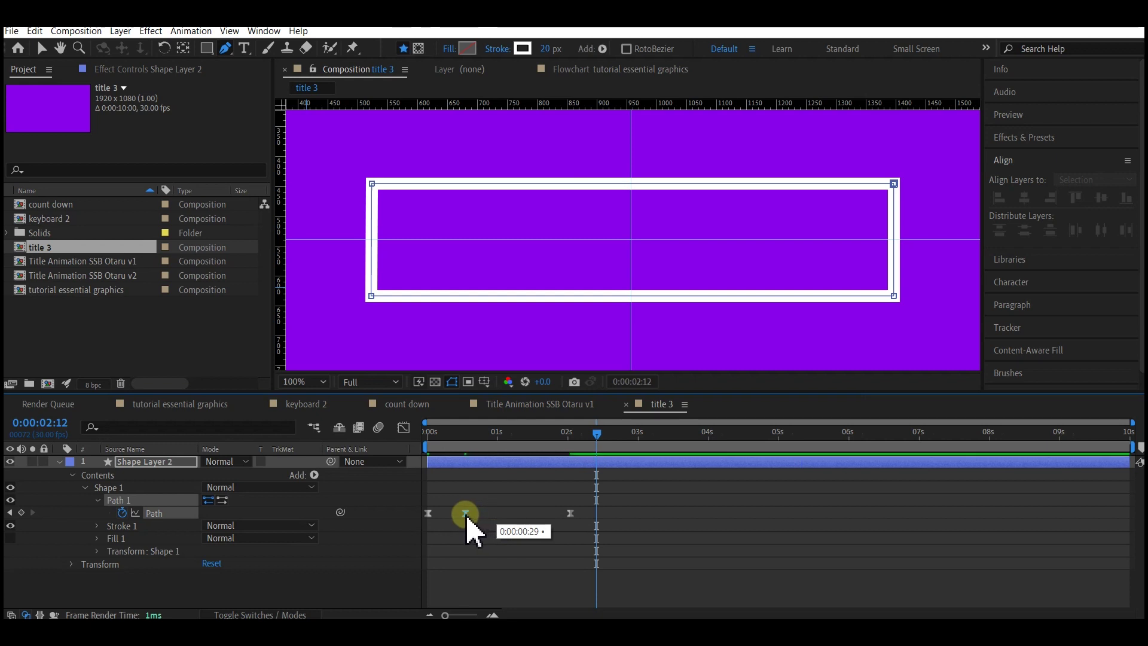
drag(570, 514, 513, 518)
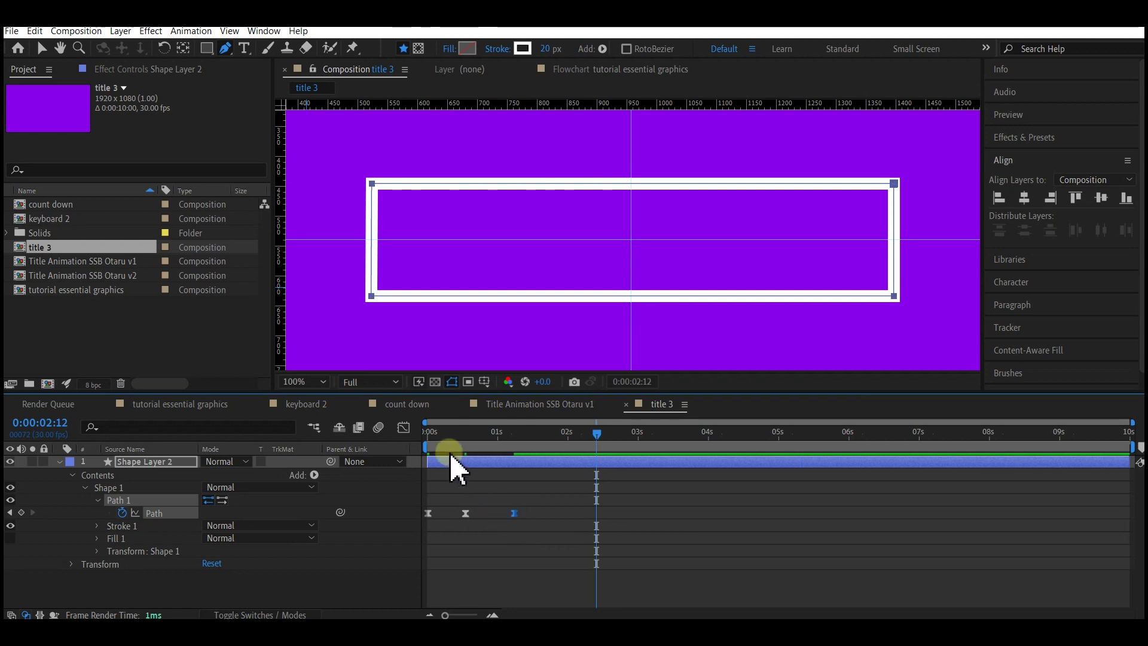
In the Path speed graph, lengthen the incoming ease of the second and third keyframes so both speed peaks come early.
click(404, 428)
click(513, 576)
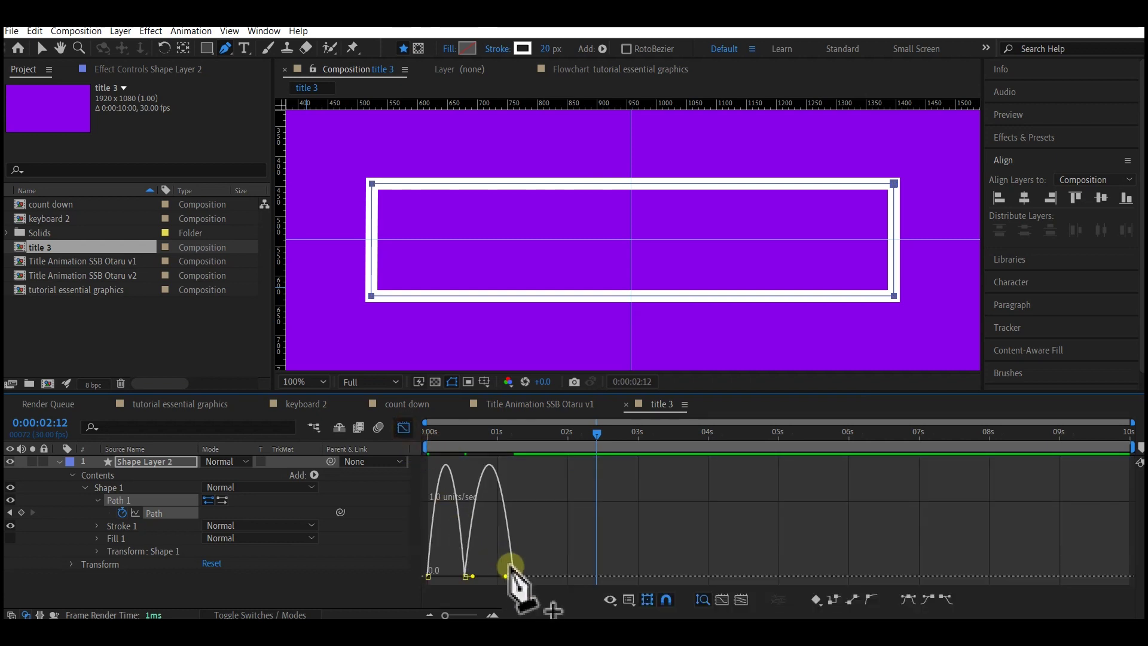
drag(504, 575, 459, 582)
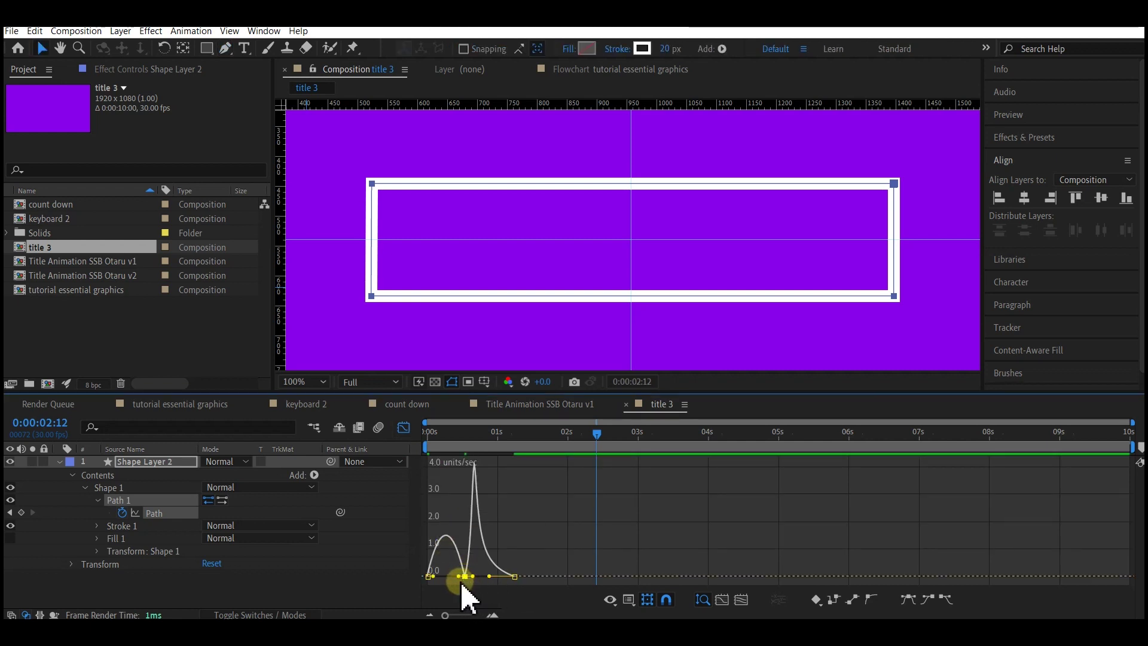
drag(459, 577, 446, 578)
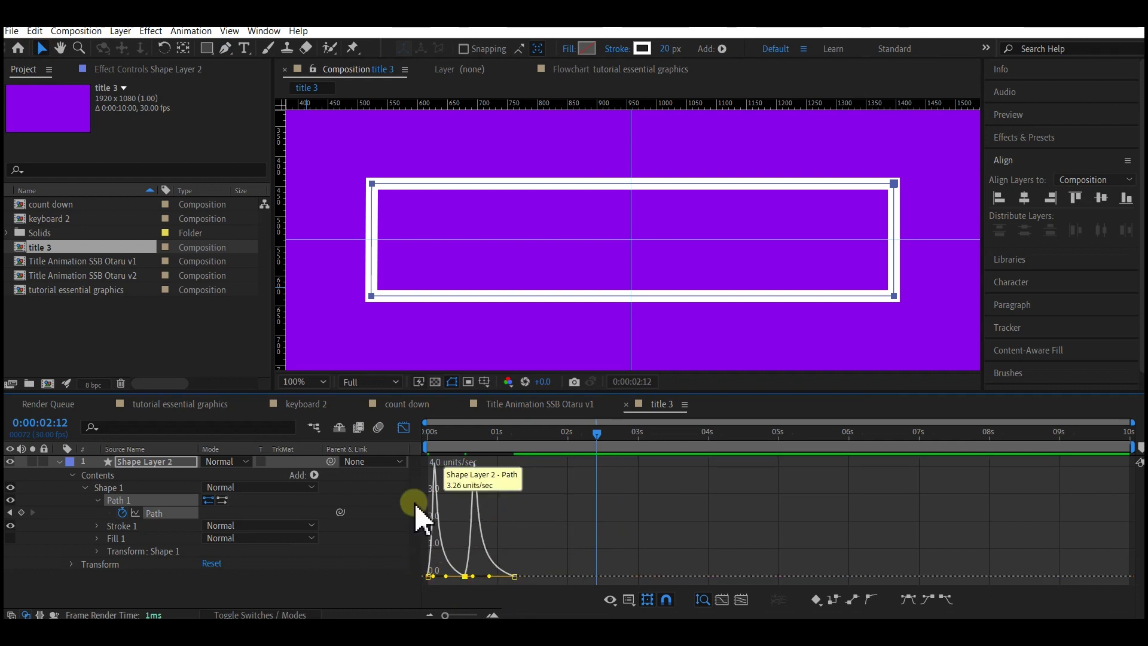
right_click(496, 499)
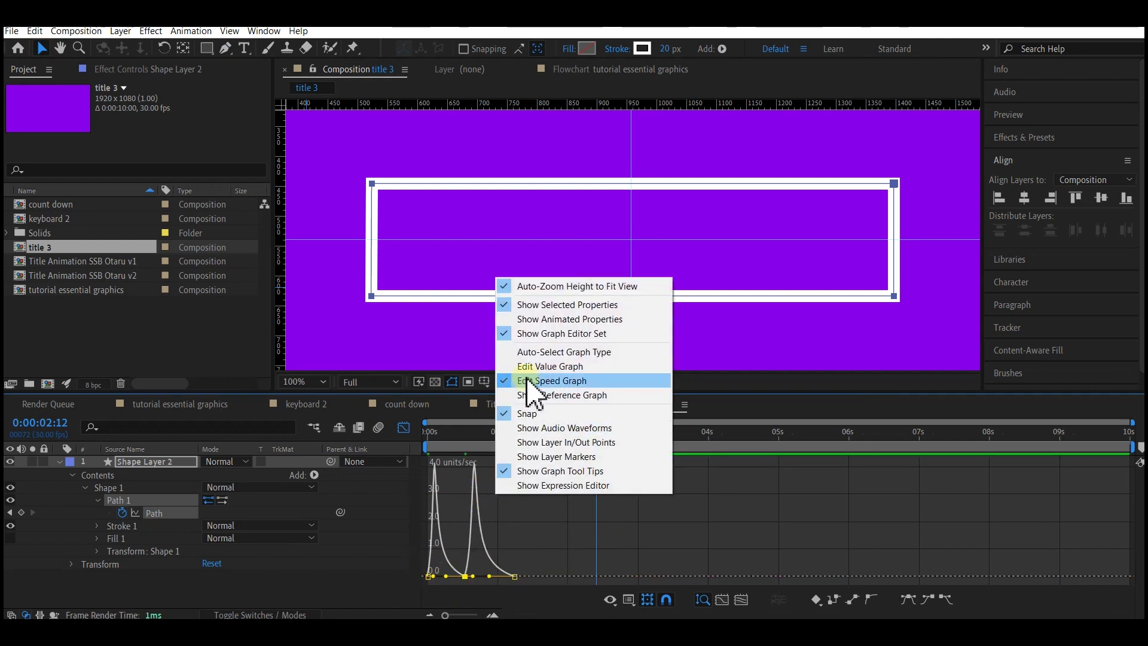
click(404, 428)
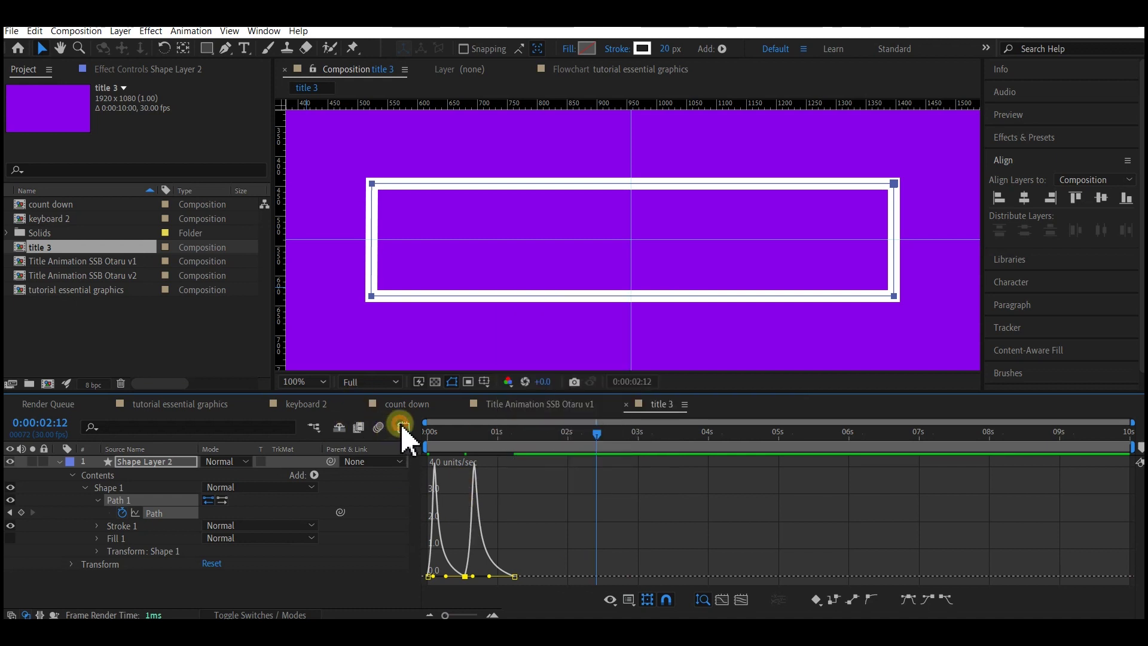
click(404, 429)
Return to 0:00:00:00 and play back the rectangle animation with its adjusted easing.
drag(465, 434, 406, 438)
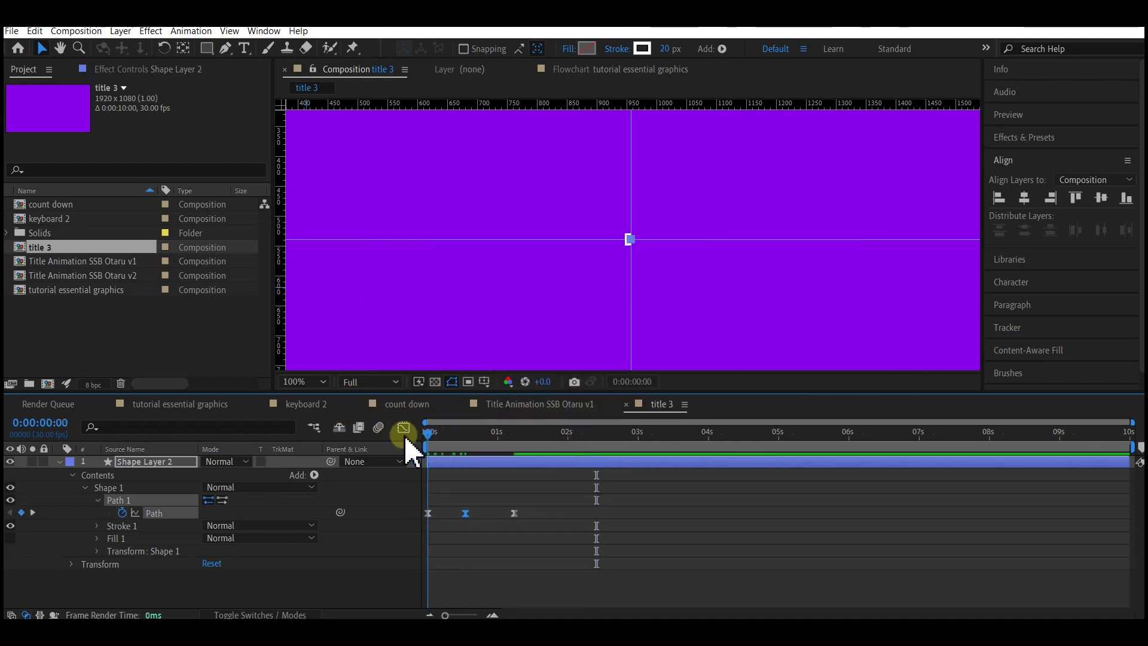
key(space)
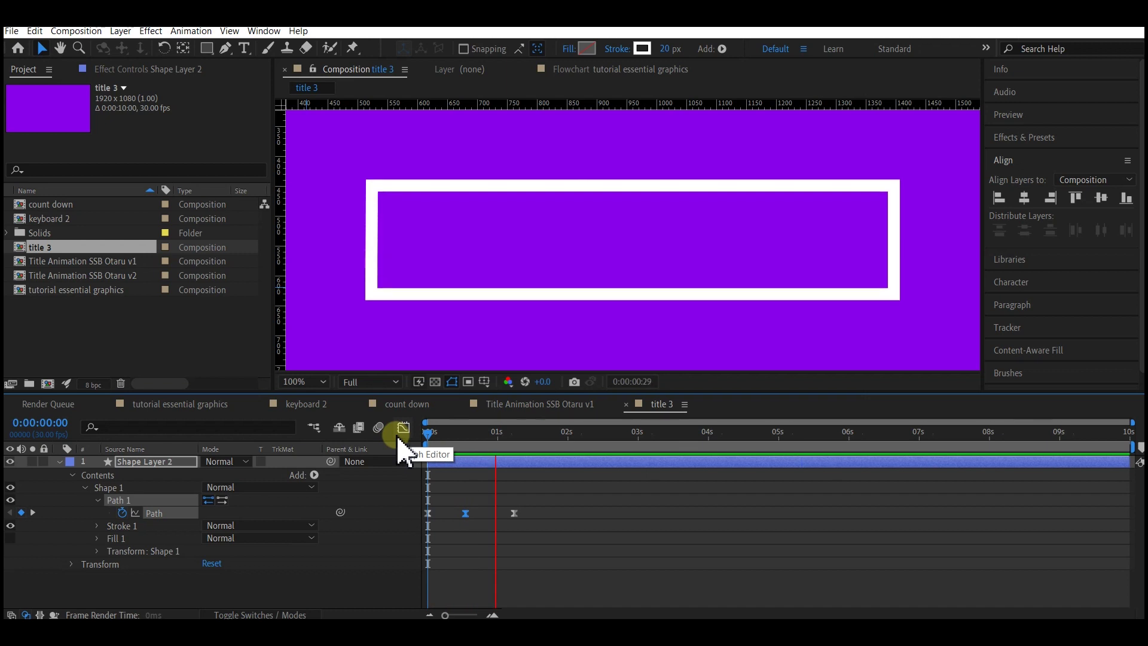
key(space)
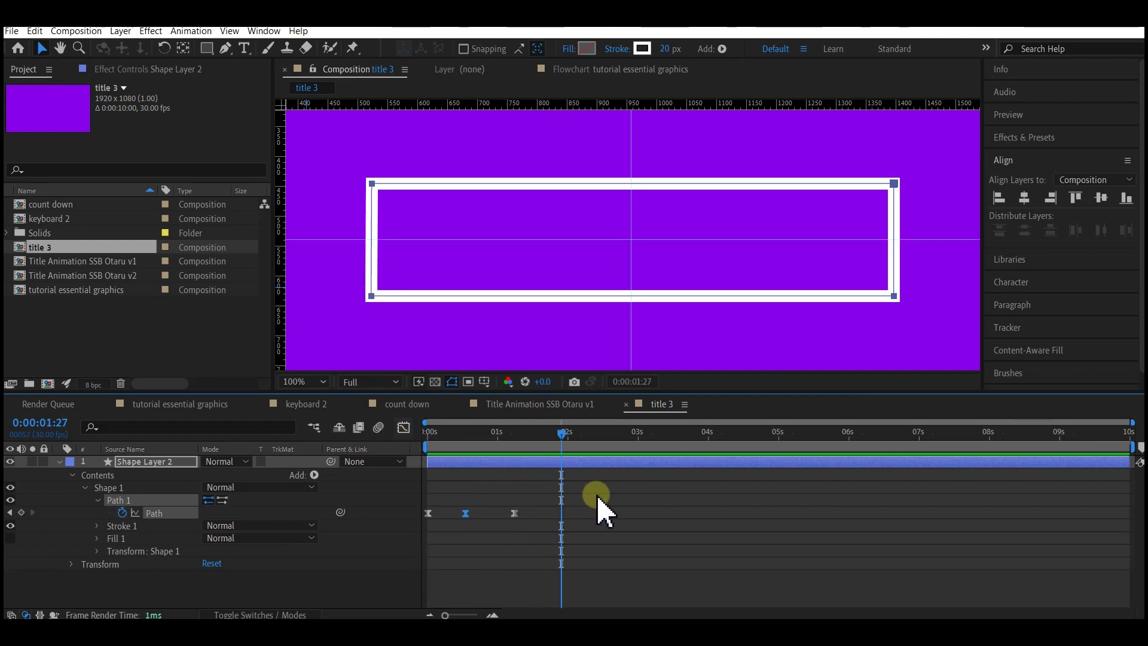
Stretch the three Path keyframes proportionally so the second falls at about 0.9 seconds and the last at about 2 seconds.
click(622, 489)
drag(621, 489, 423, 538)
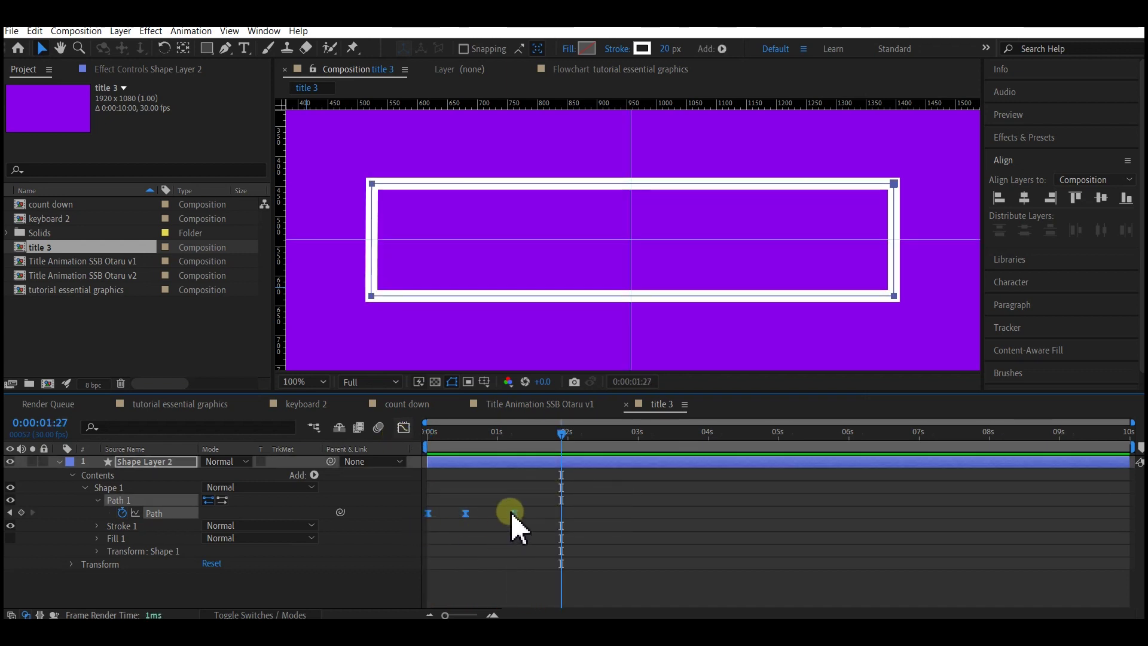
drag(518, 525, 573, 526)
Play back the rectangle animation from 0:00:00:00 to check the slower keyframe timing.
drag(456, 441, 422, 460)
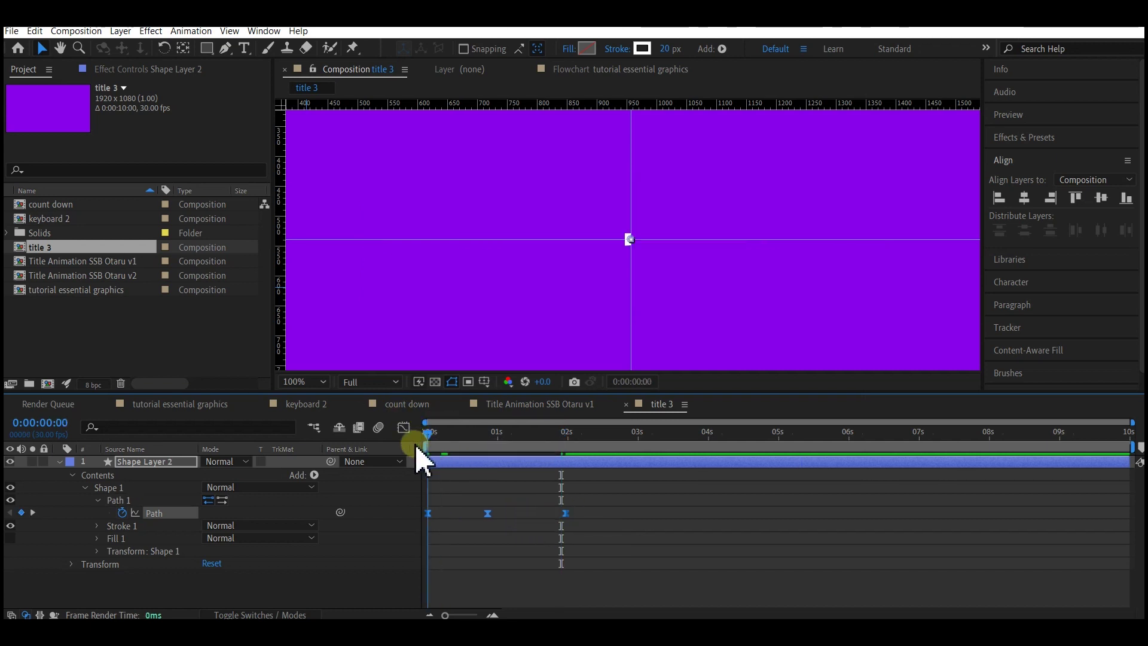
key(space)
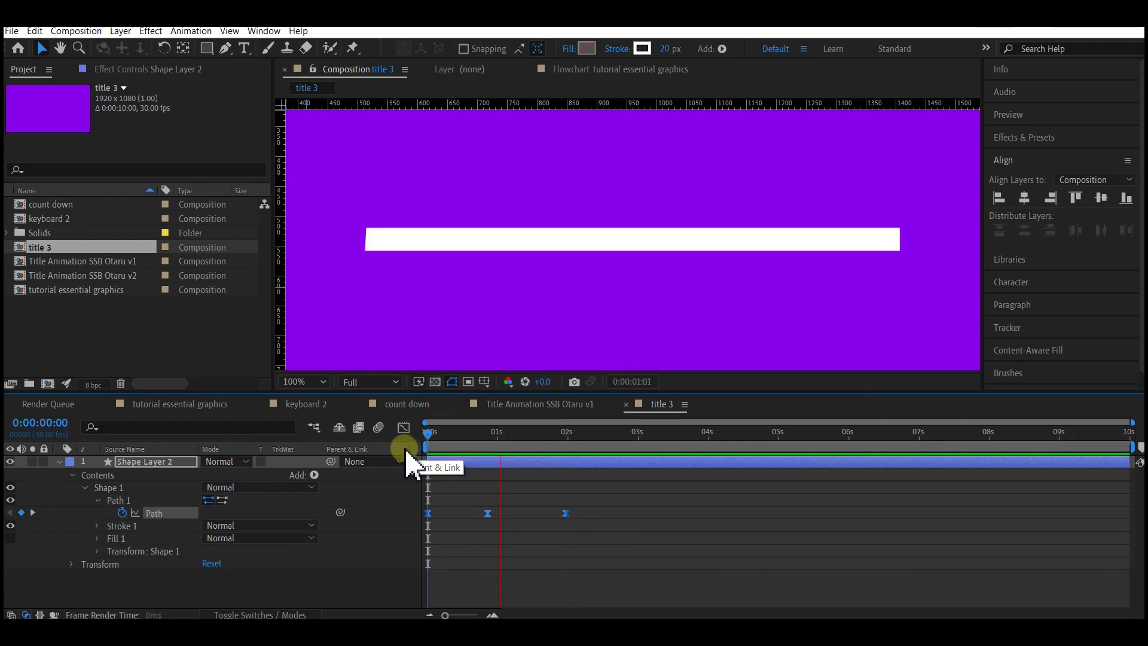
key(space)
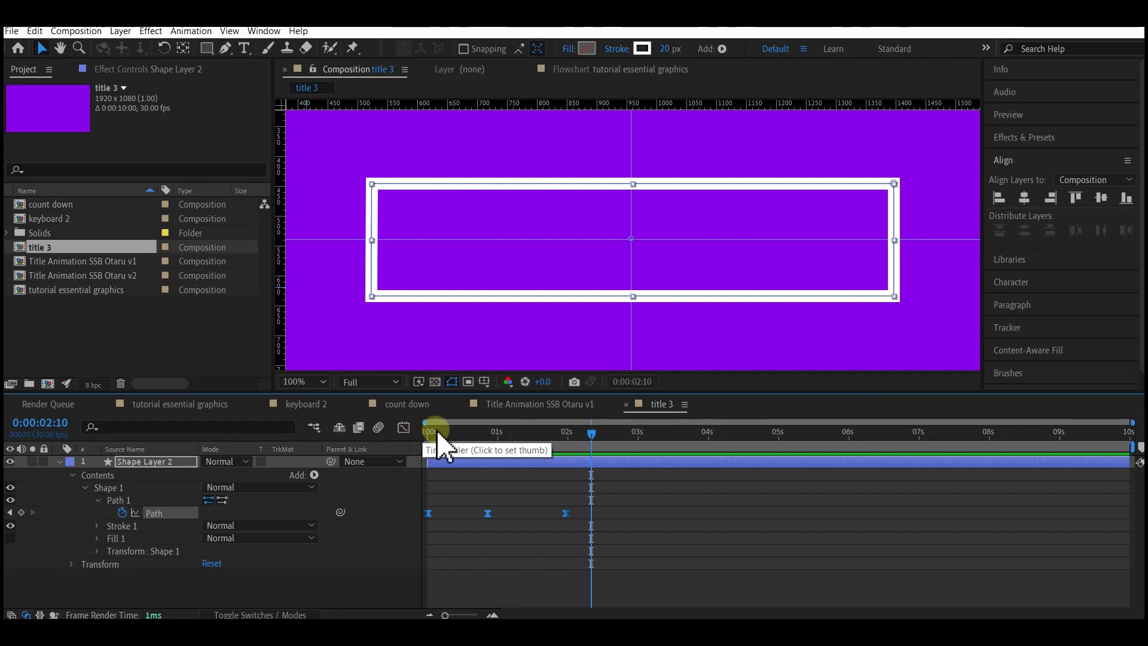
Duplicate Shape Layer 2 and hide the original layer.
click(58, 461)
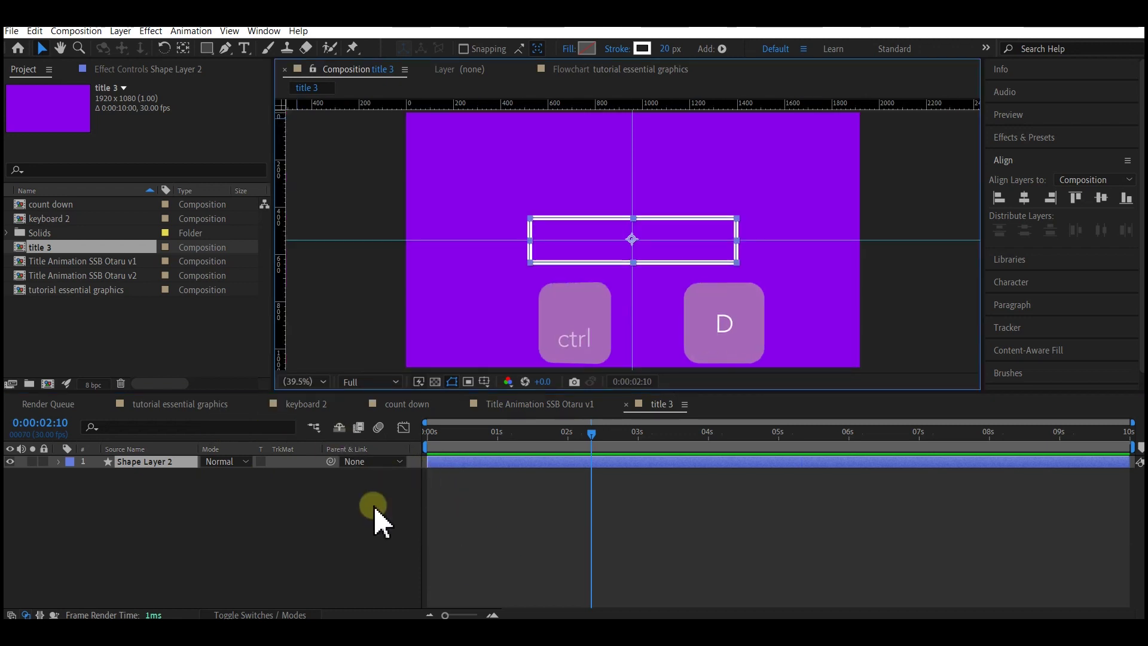
key(ctrl+d)
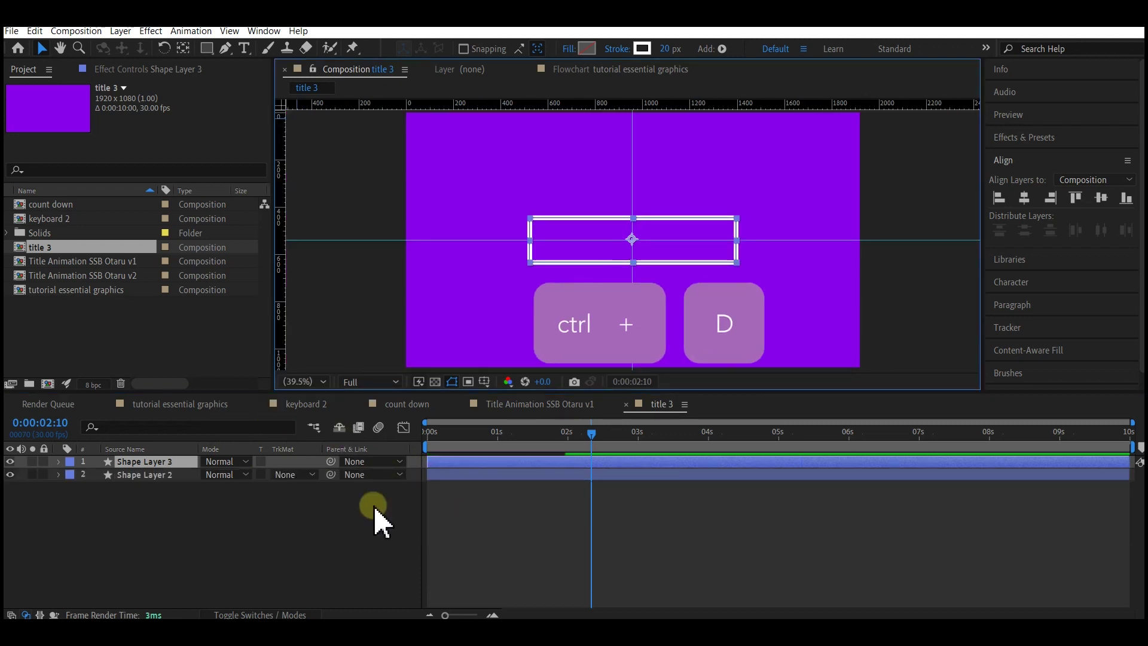
click(141, 479)
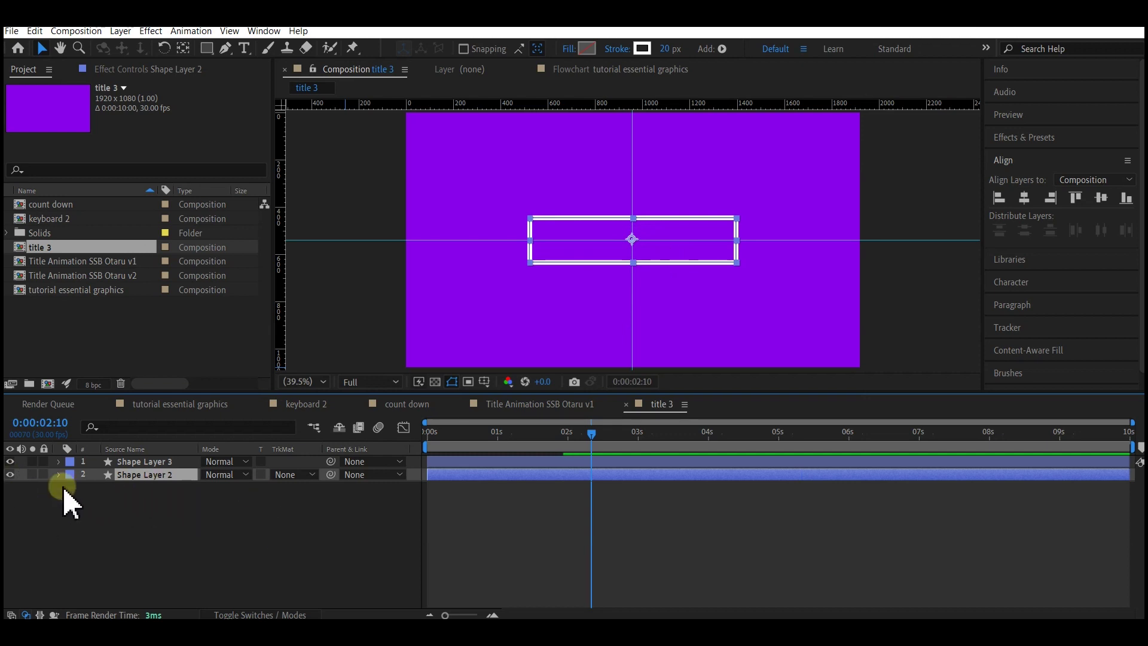
click(11, 474)
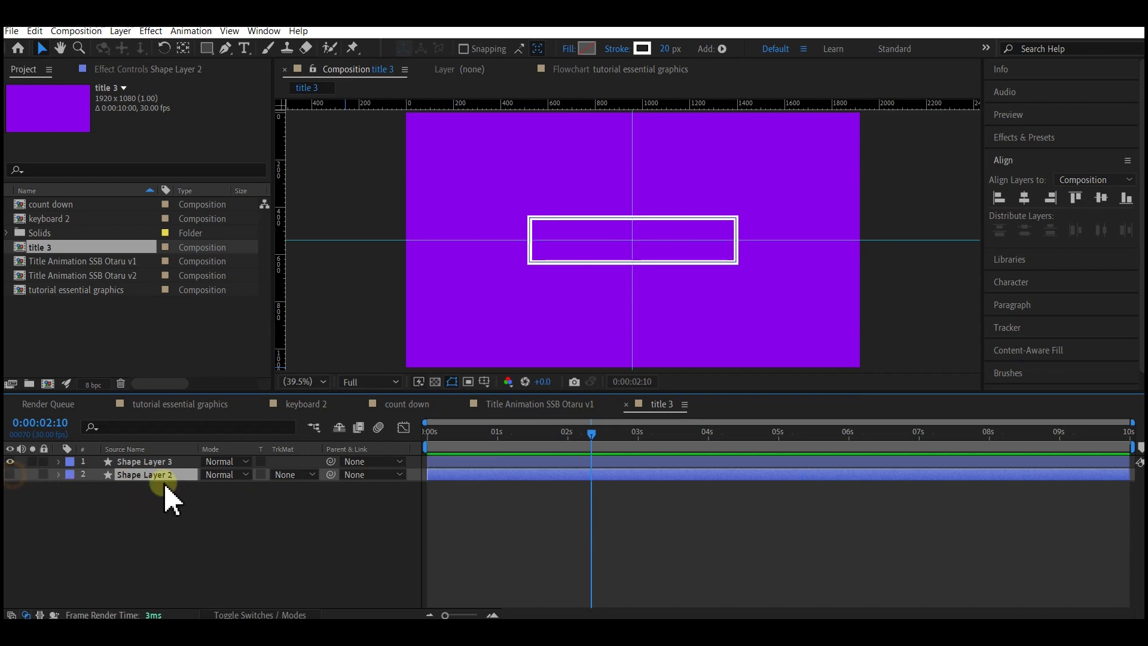
Preview the duplicate, Shape Layer 3, from the start of the composition.
click(152, 461)
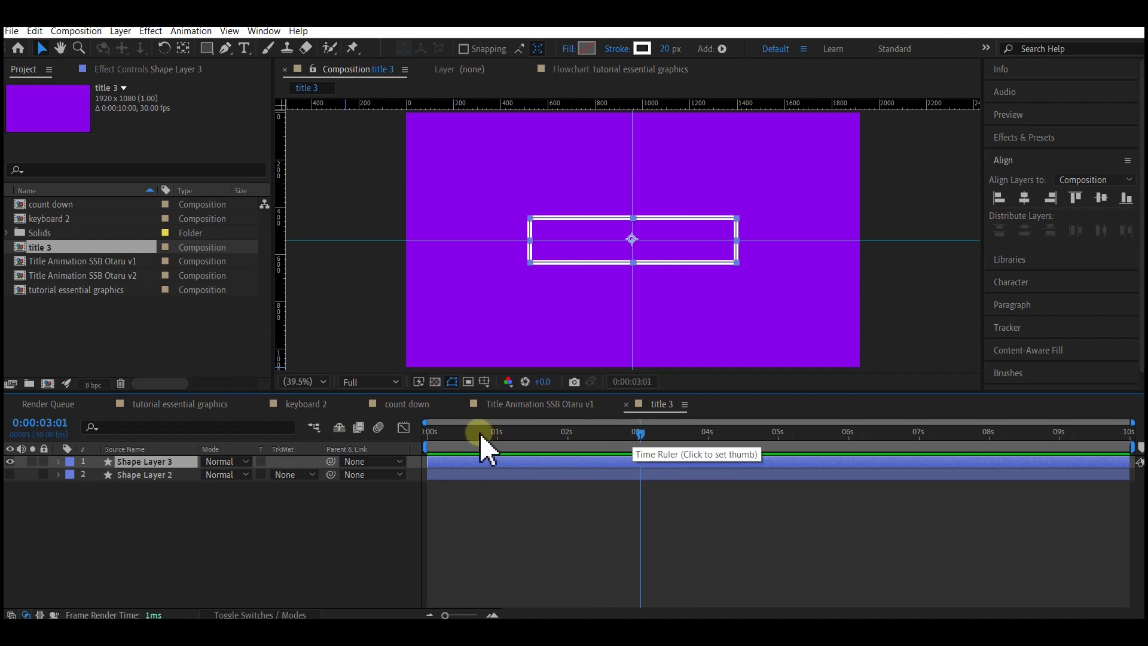
click(421, 443)
click(421, 421)
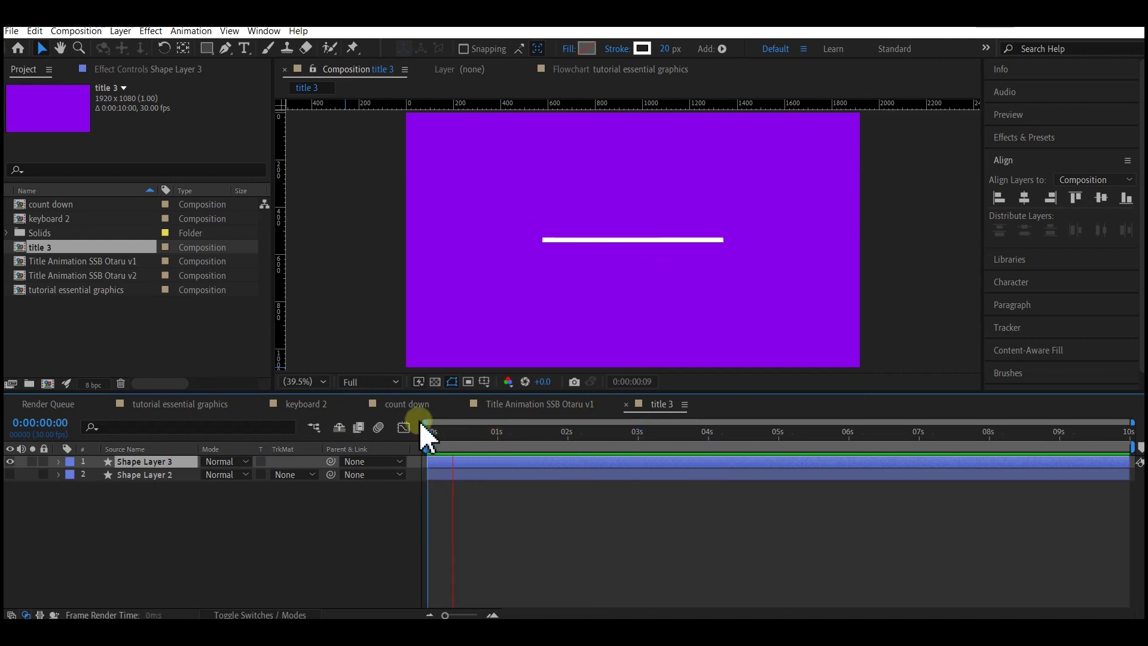
key(space)
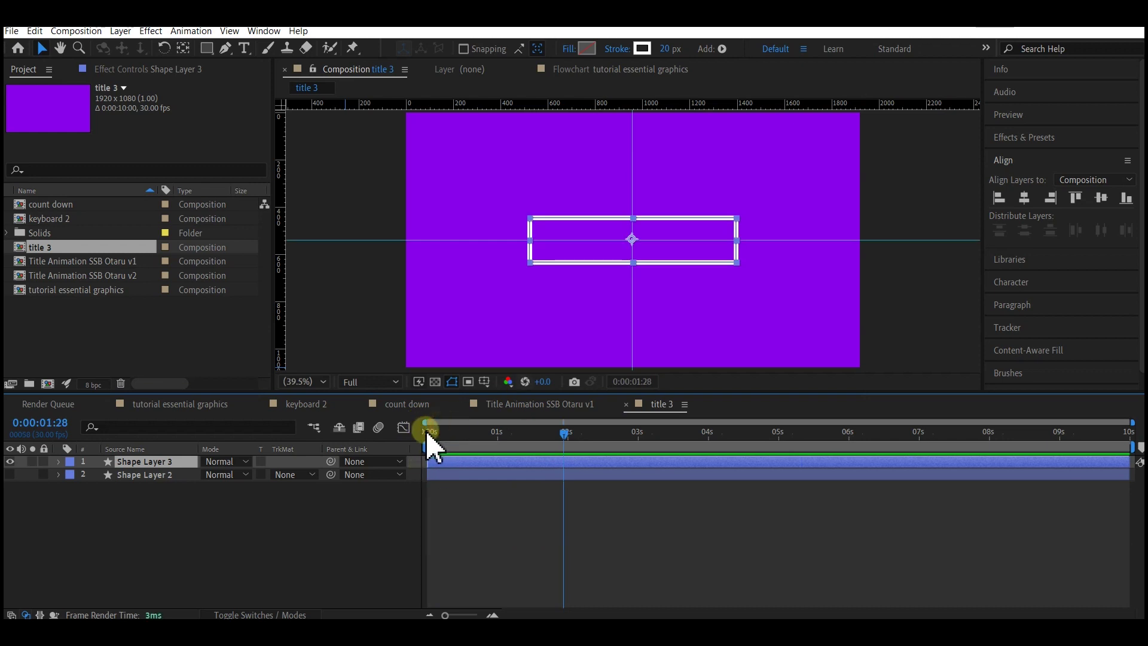
Add Opacity keyframes to Shape Layer 3 at 0:00:00:02 and at 0:00:00:00, with the one at the start at 100%.
click(430, 432)
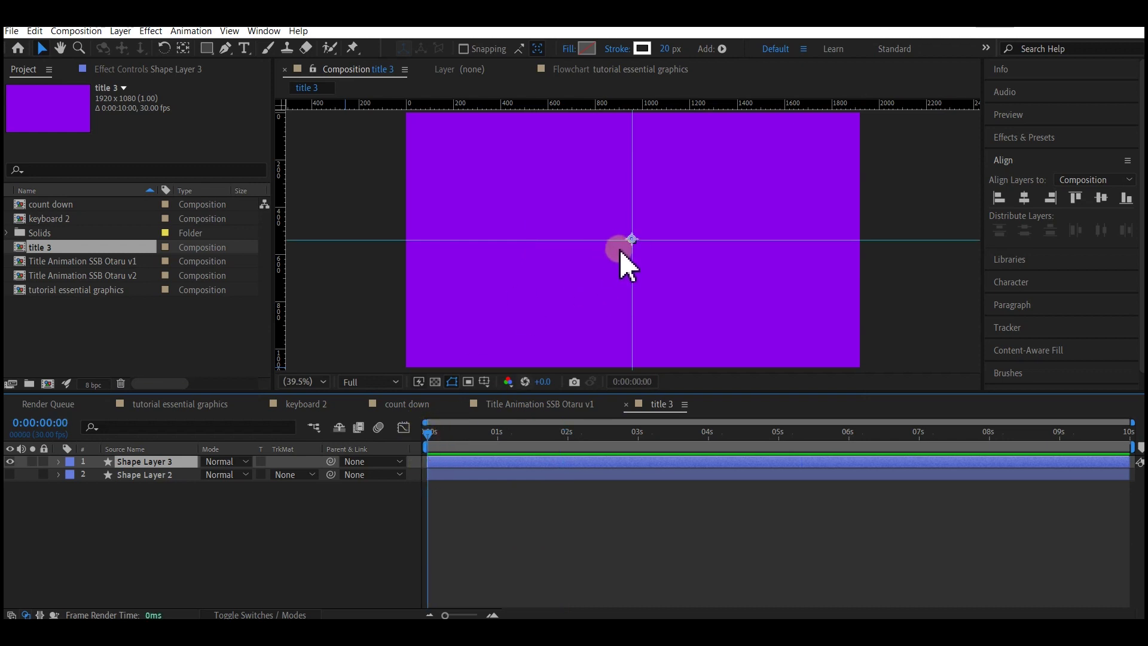
click(437, 432)
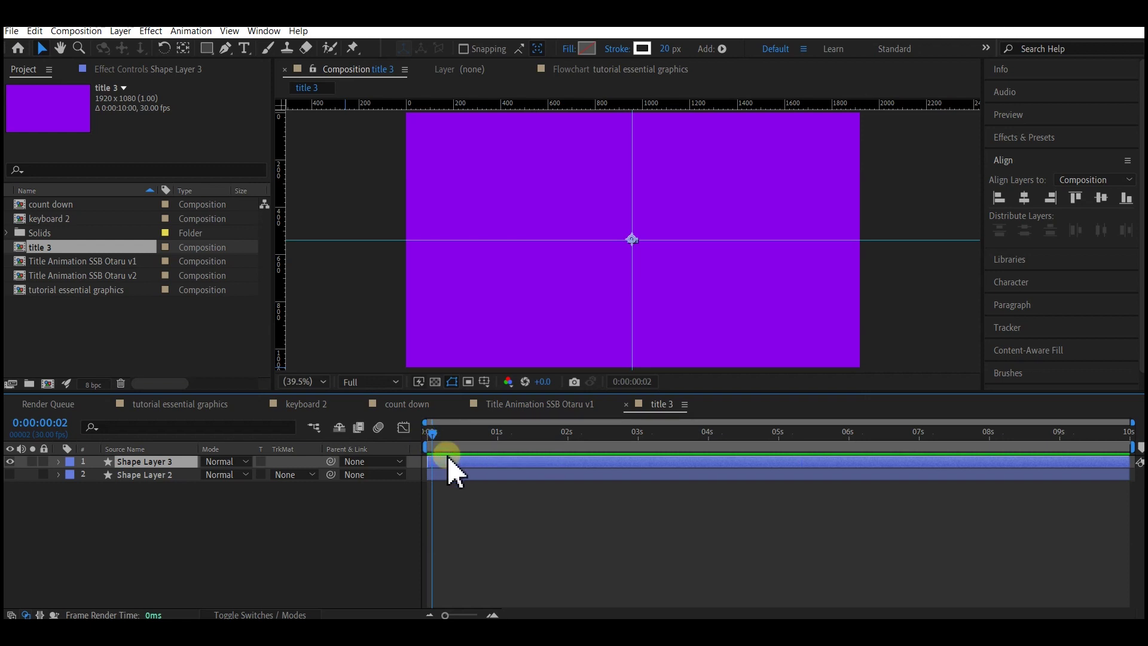
key(t)
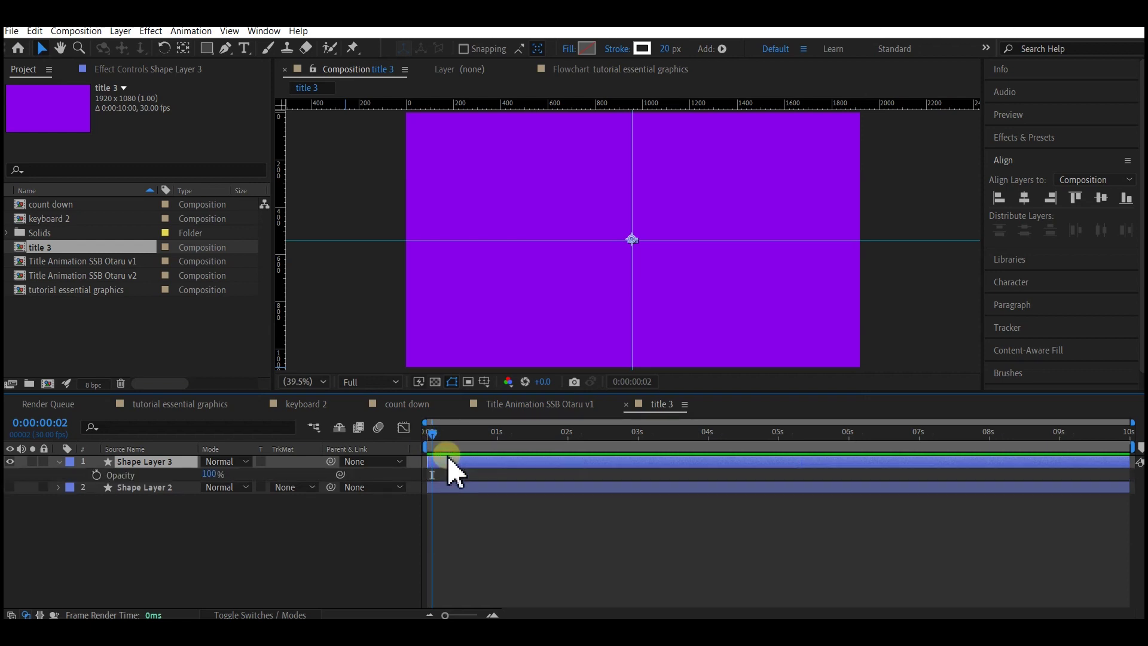
click(96, 474)
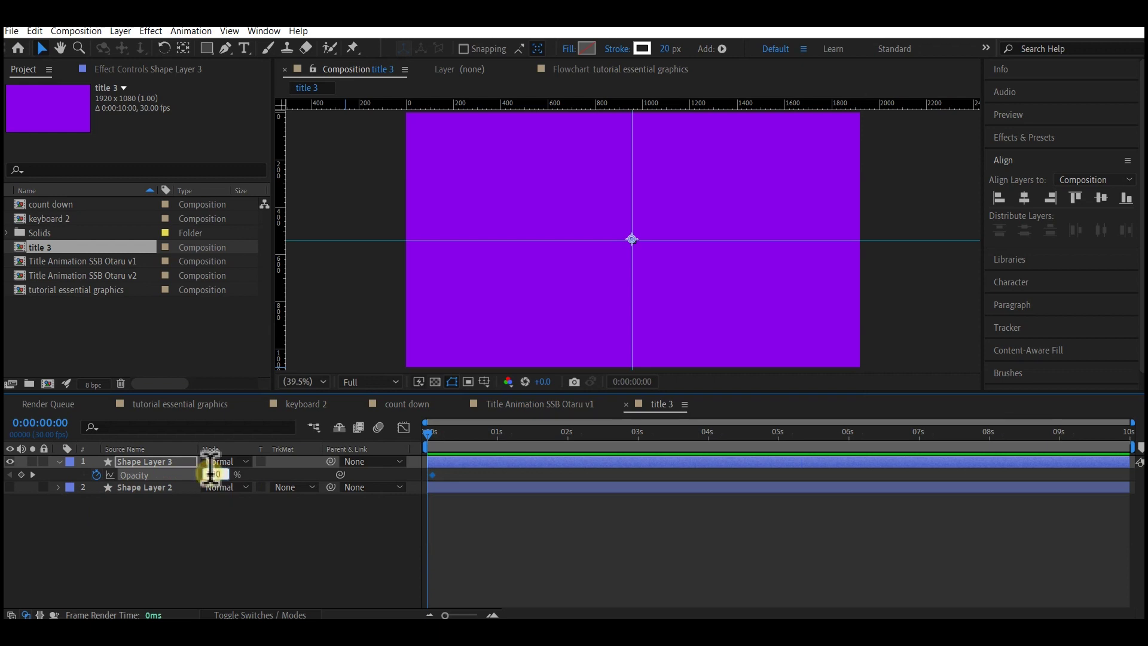
key(Return)
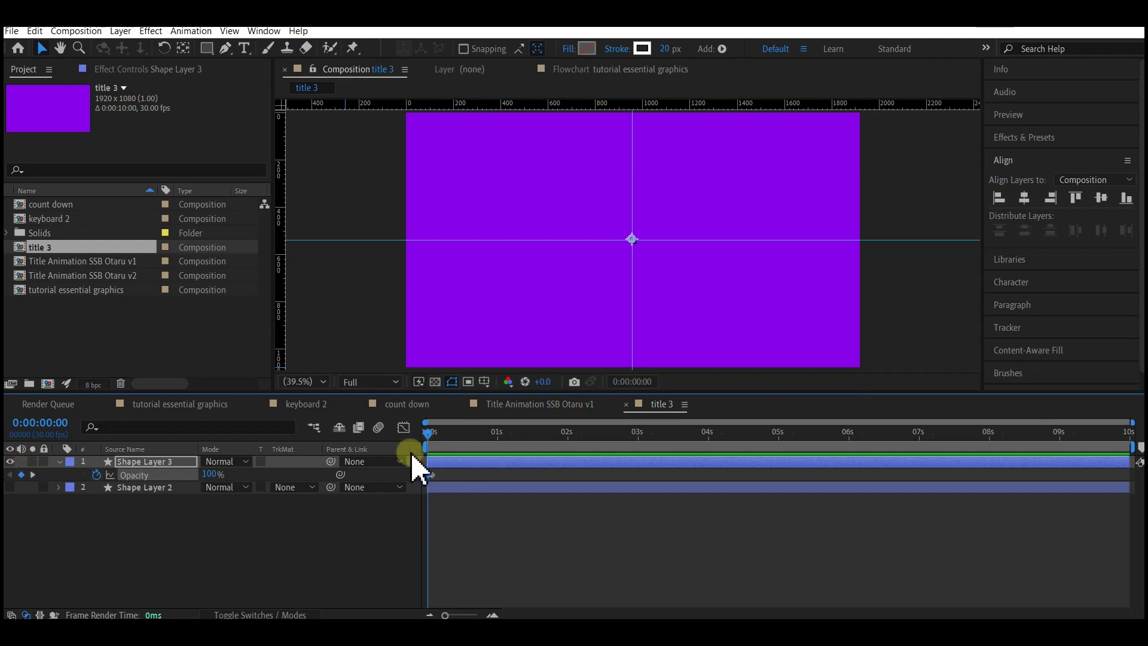
Create a new text layer reading "Motion Titles".
click(169, 543)
right_click(177, 545)
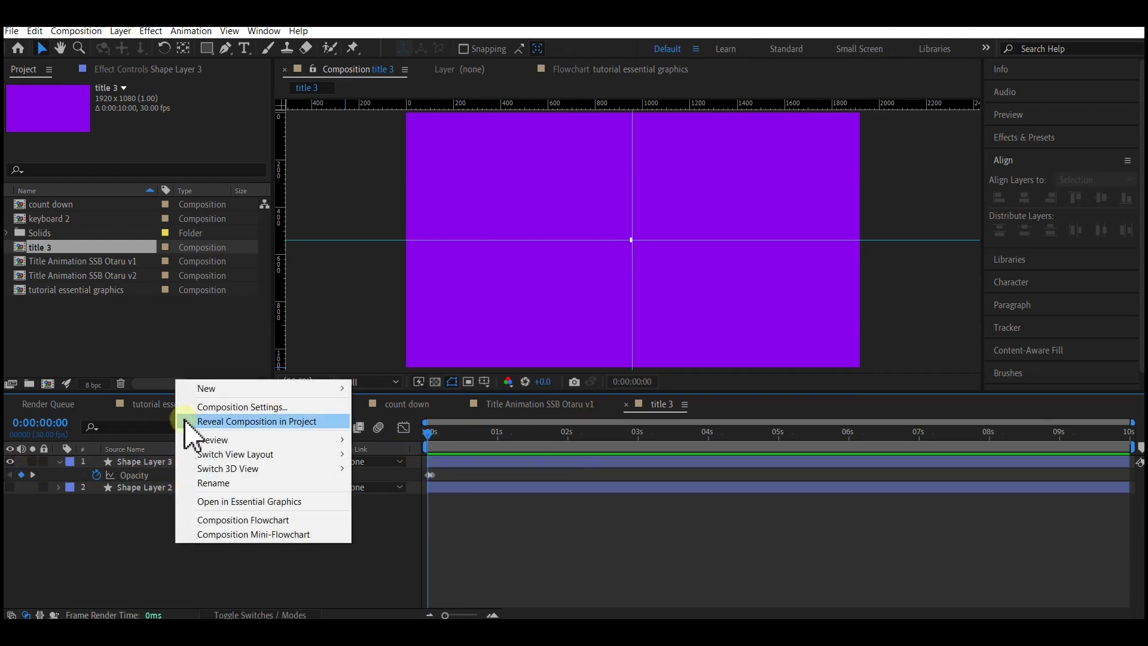
mouse_move(210, 390)
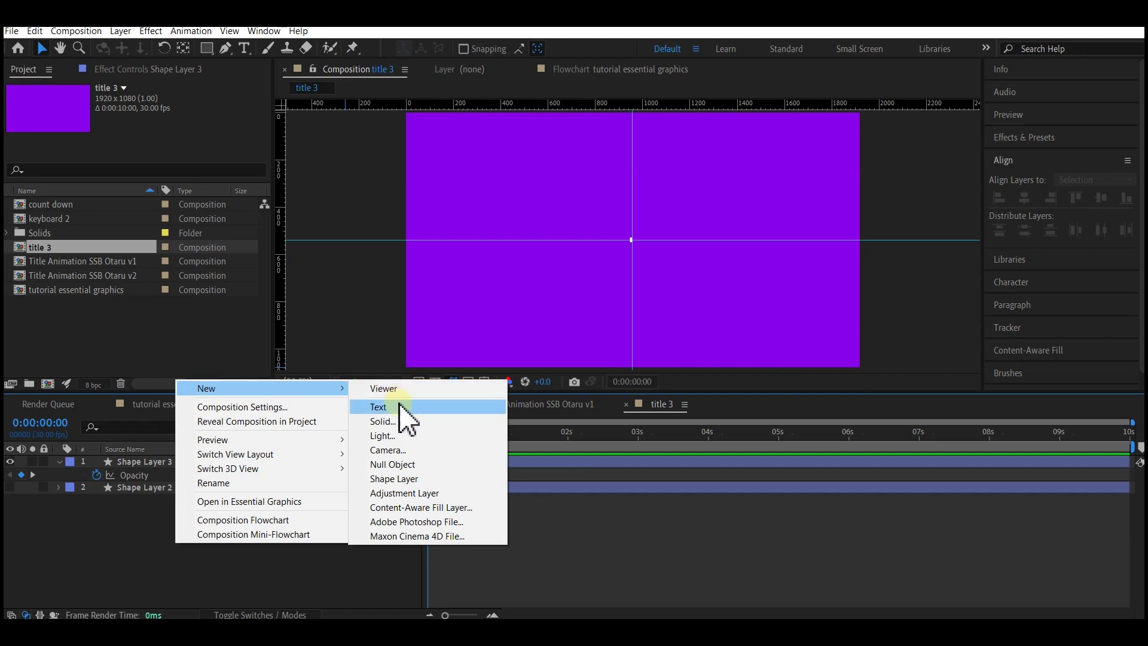
click(381, 409)
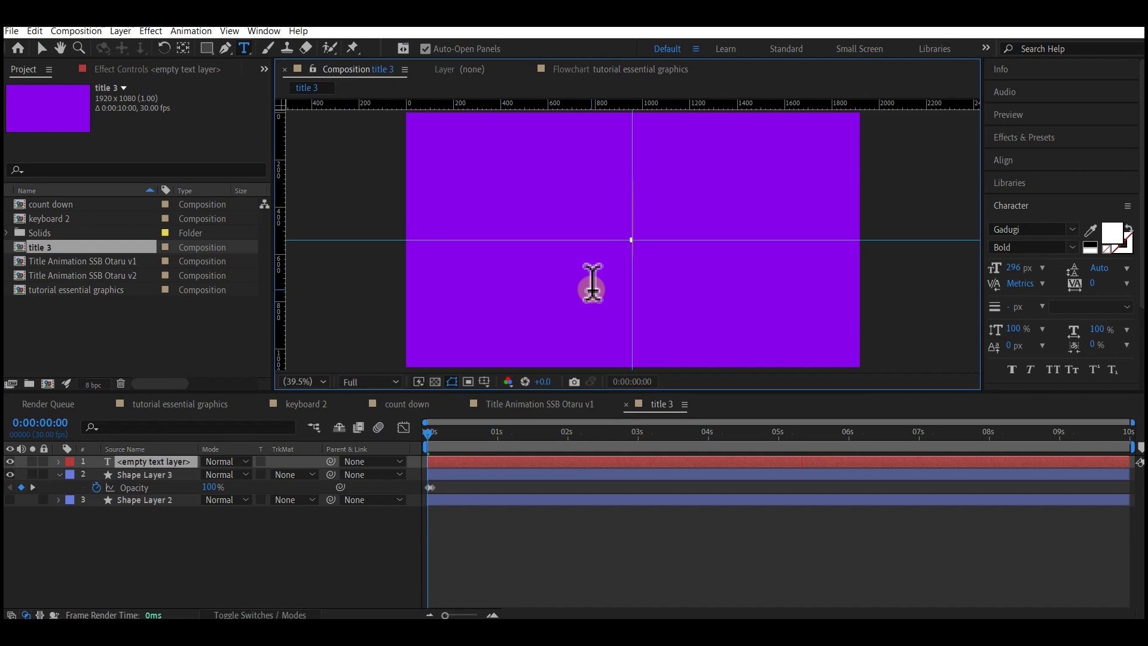
text(Motio)
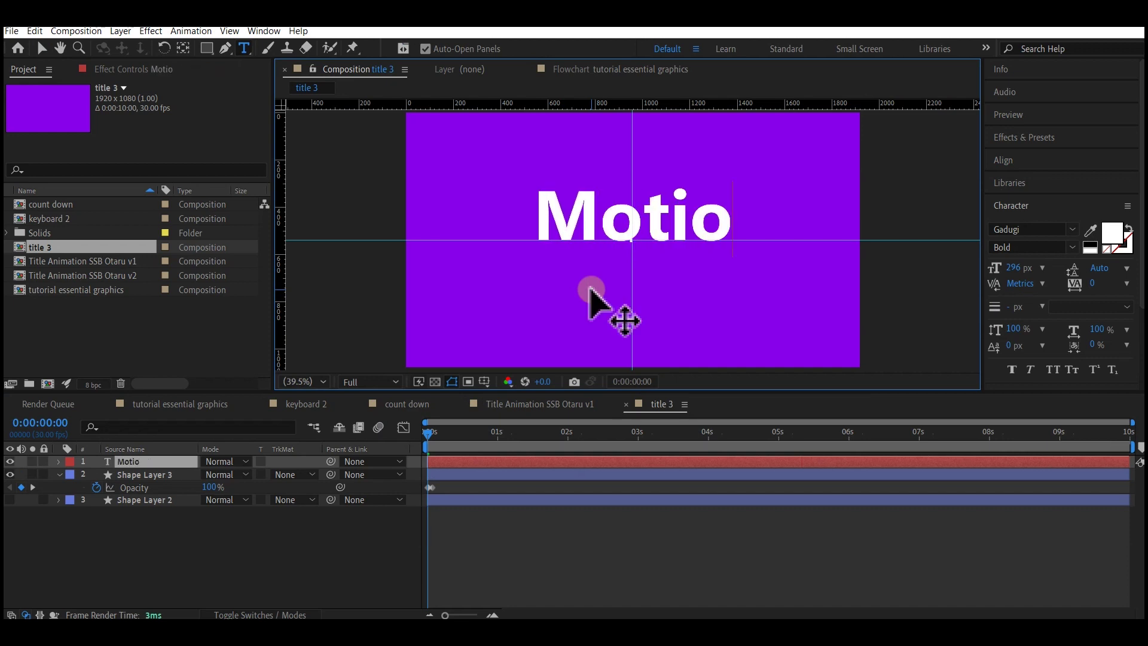
text(n T)
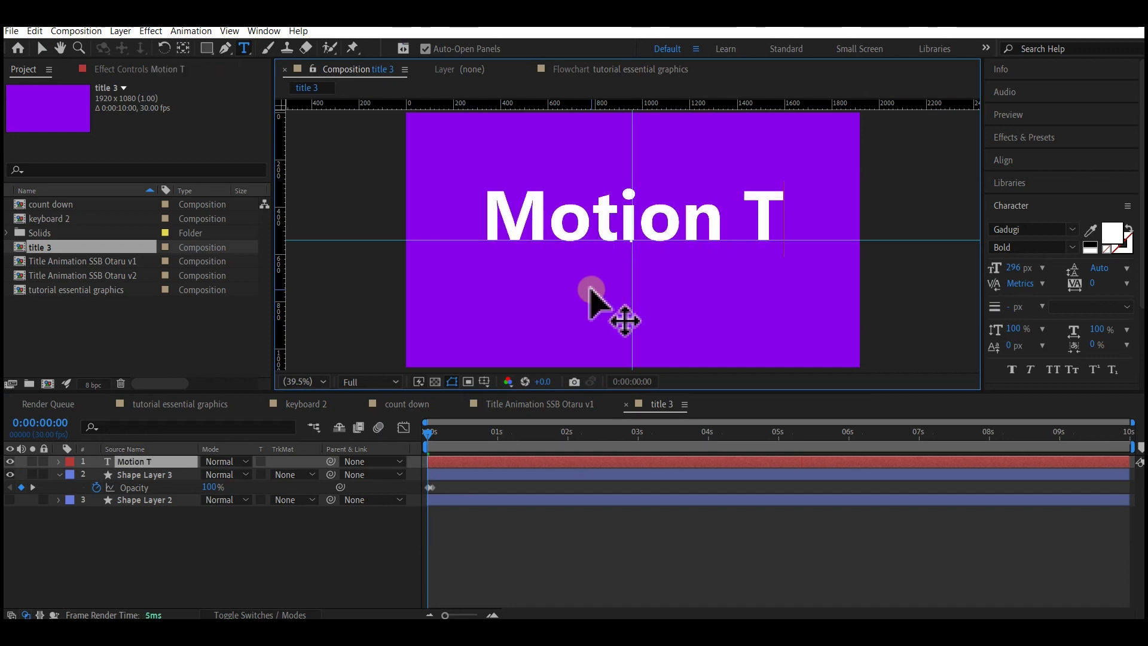
text(itles)
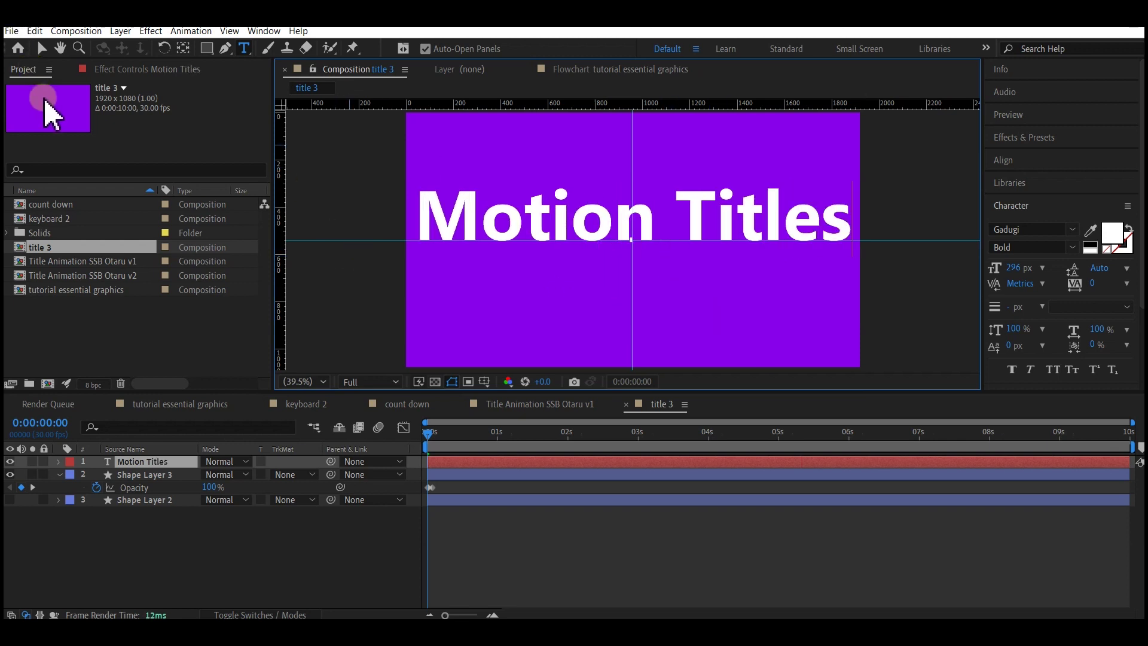
click(42, 48)
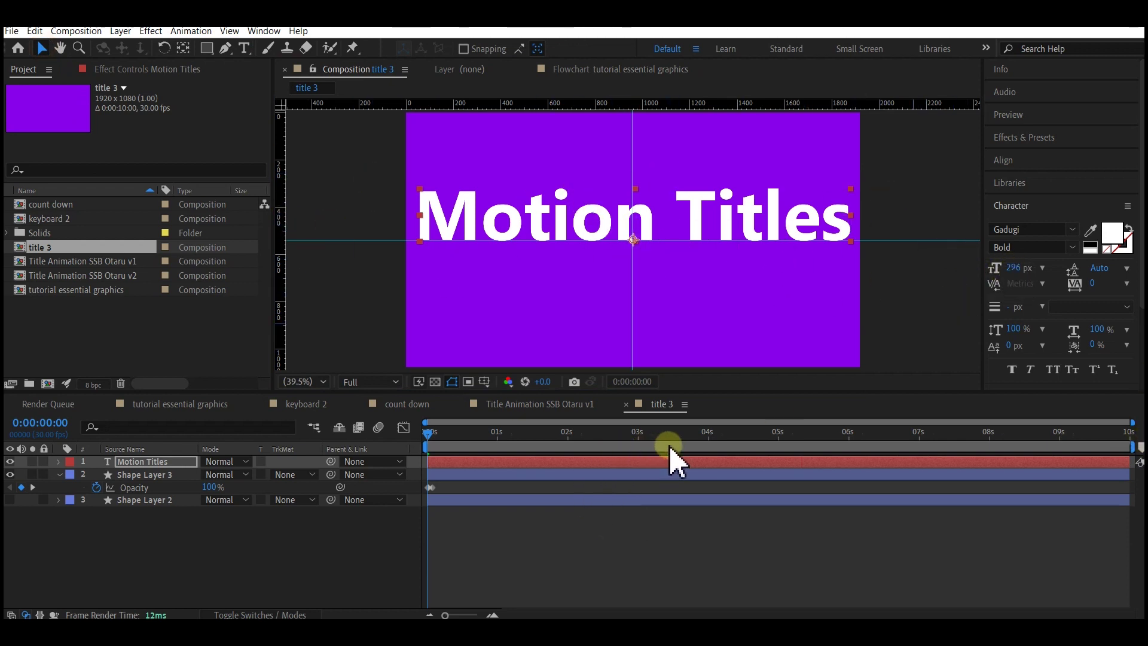
At 0:00:03:17, shrink the Motion Titles text to fit inside the box and center it horizontally and vertically in the composition.
drag(670, 448, 679, 441)
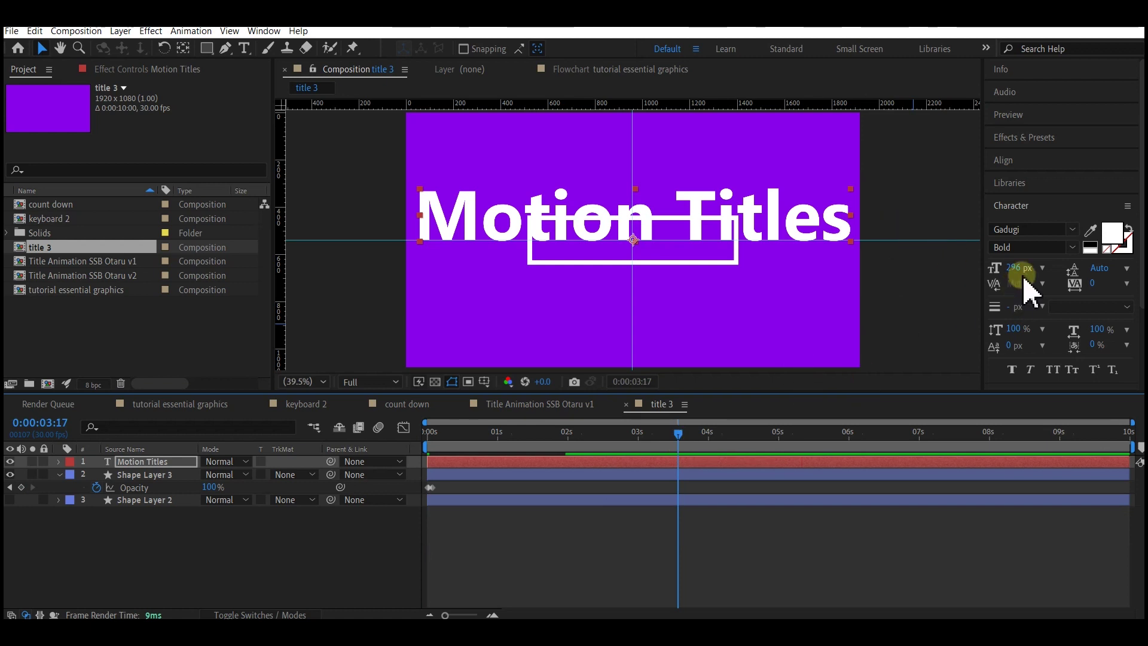
mouse_move(1016, 267)
mouse_down()
mouse_move(948, 275)
mouse_move(1014, 274)
mouse_up()
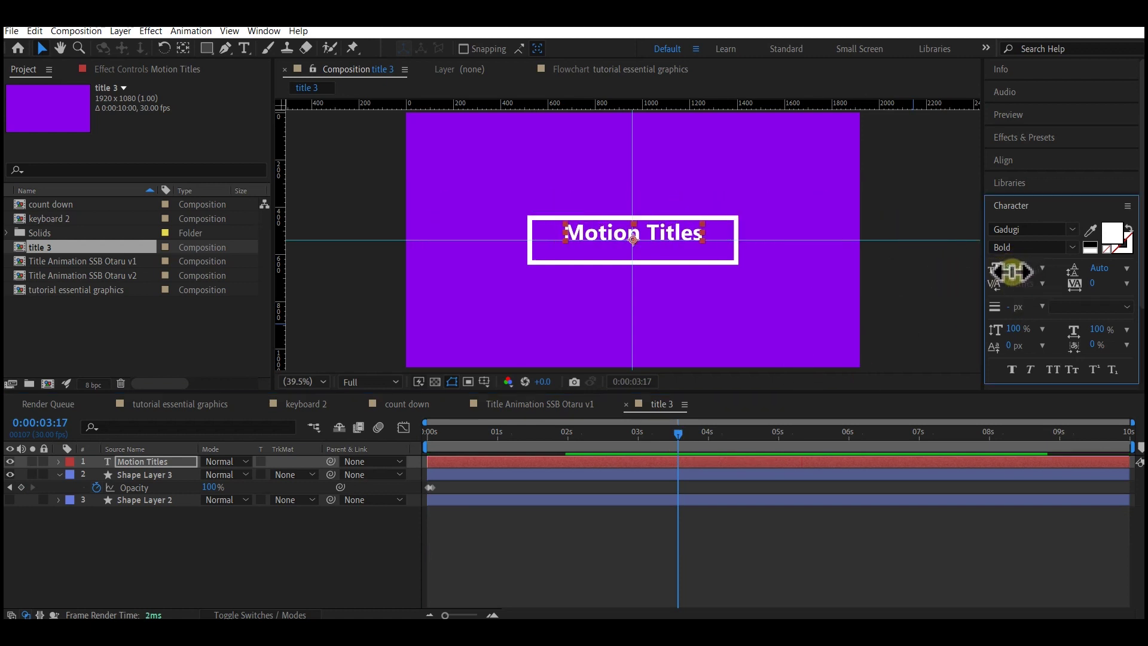
click(1003, 161)
click(1025, 198)
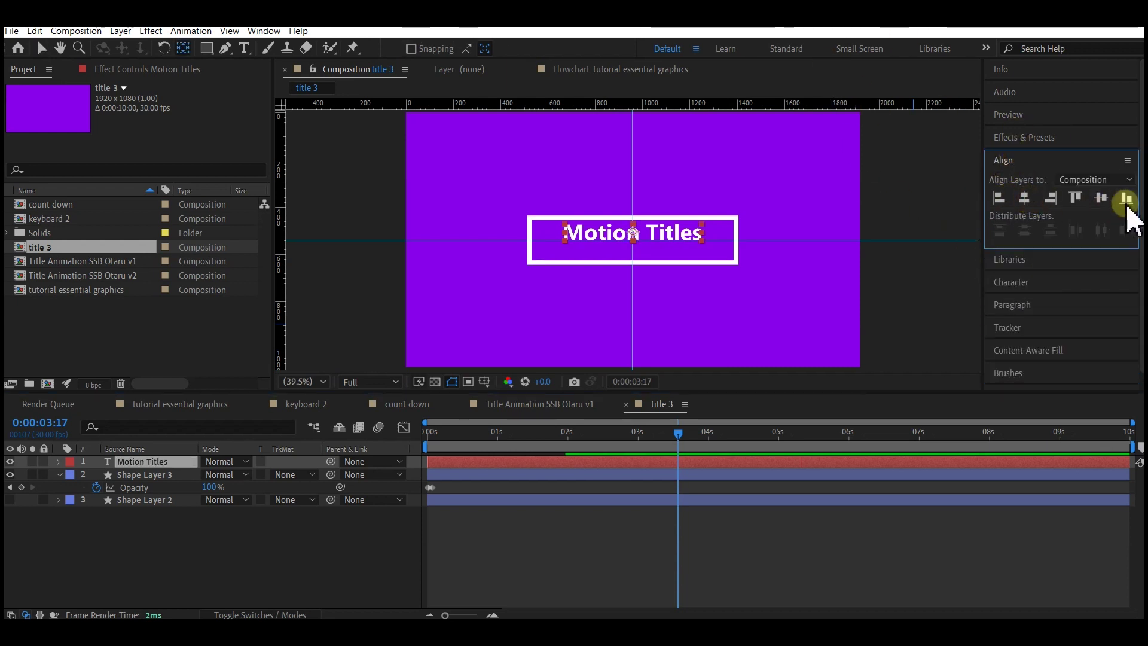
click(1101, 198)
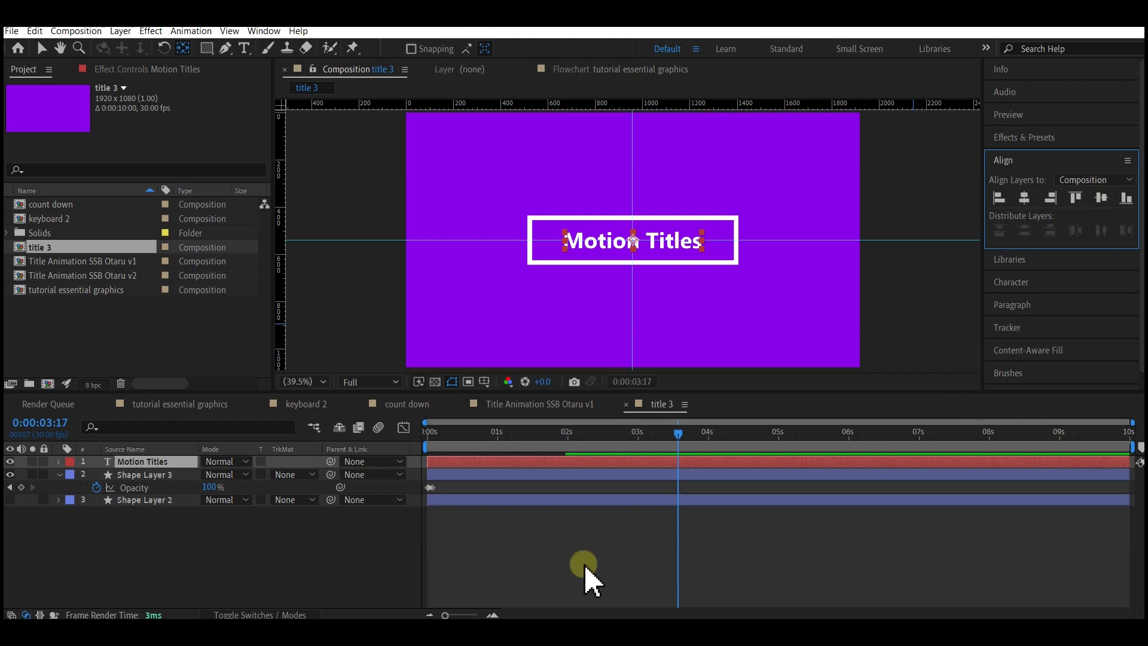
At 0:00:02:02, make Shape Layer 2 visible again and move it above the Motion Titles layer.
click(150, 462)
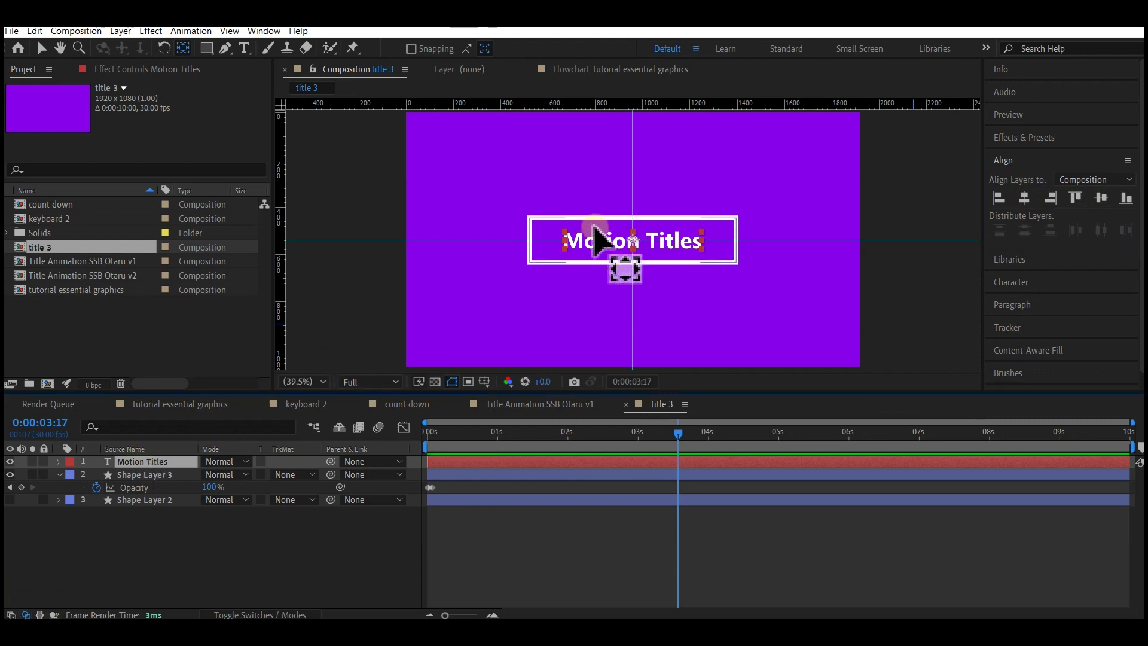
drag(428, 436, 572, 432)
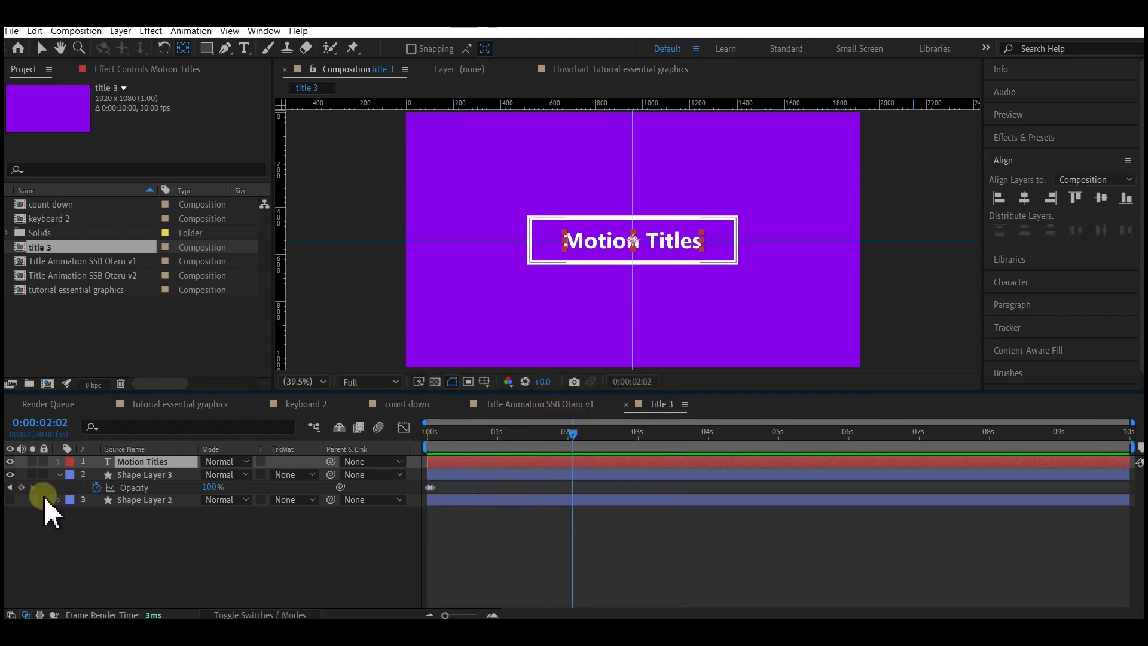
click(128, 474)
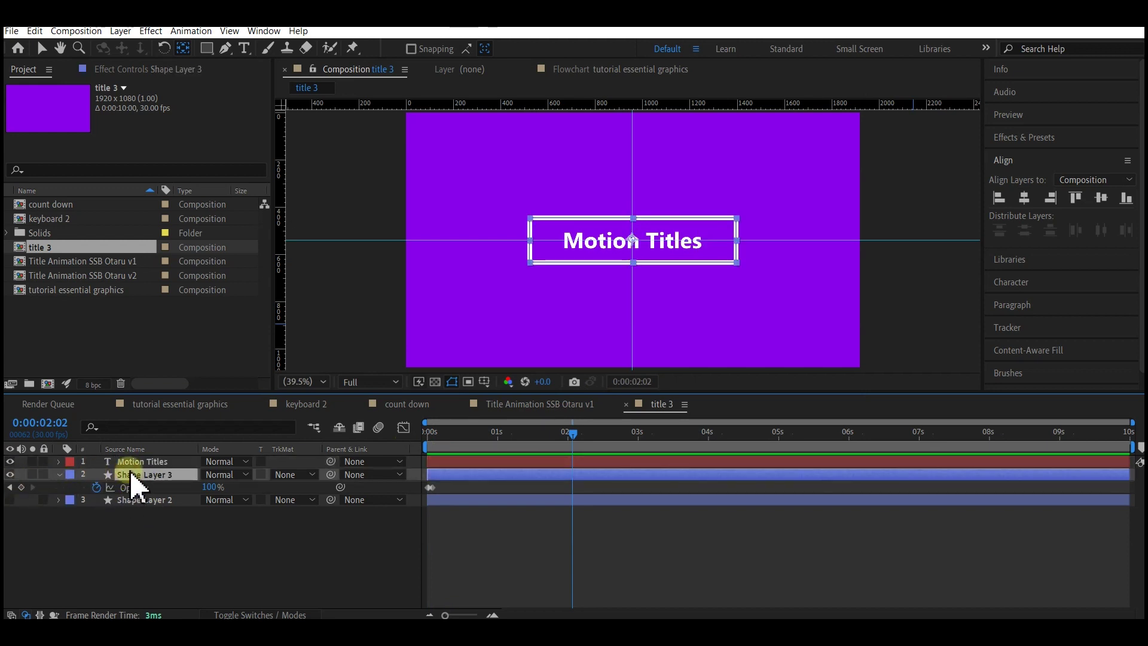
click(120, 501)
click(10, 499)
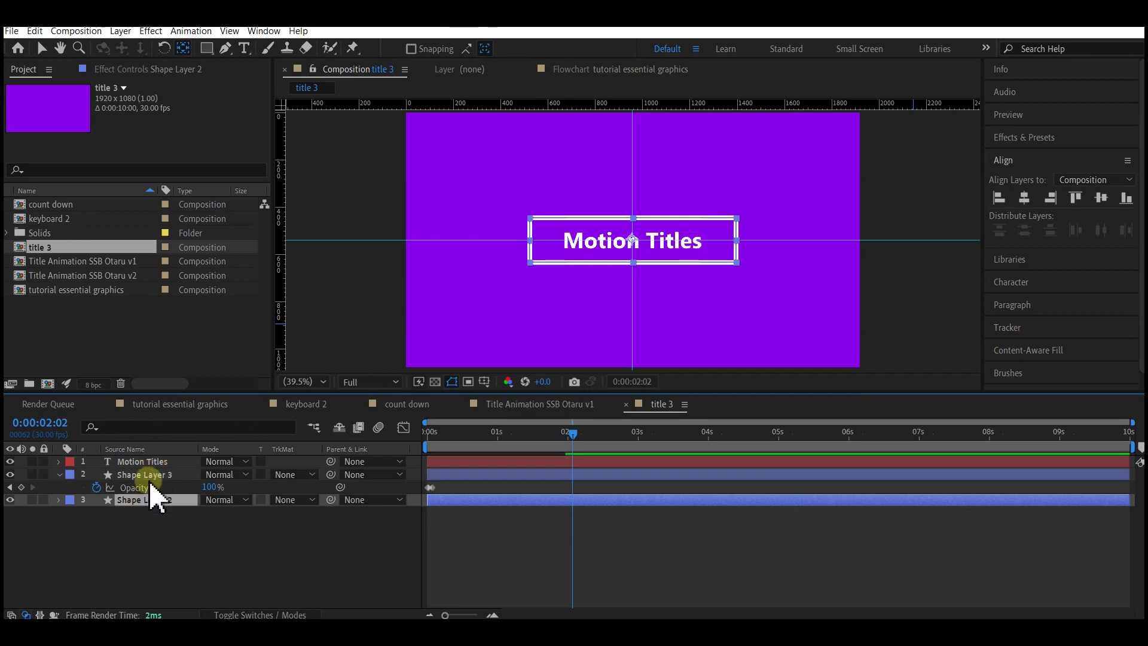
drag(144, 501, 160, 458)
Set the stroke of Shape Layer 2 to None.
key(v)
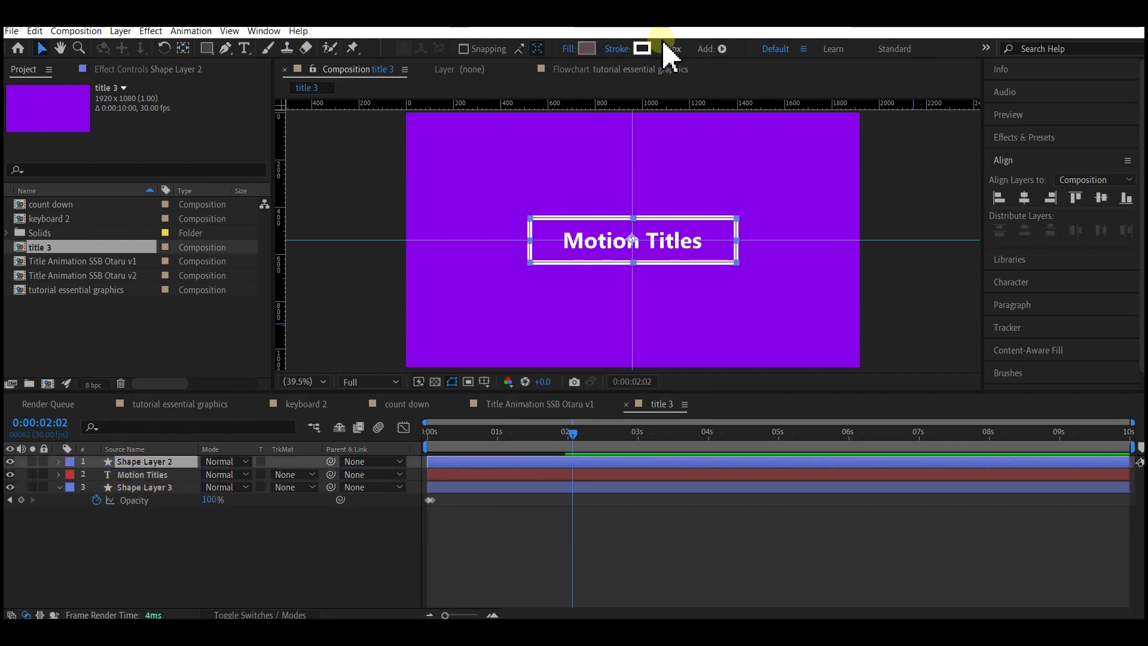
click(622, 50)
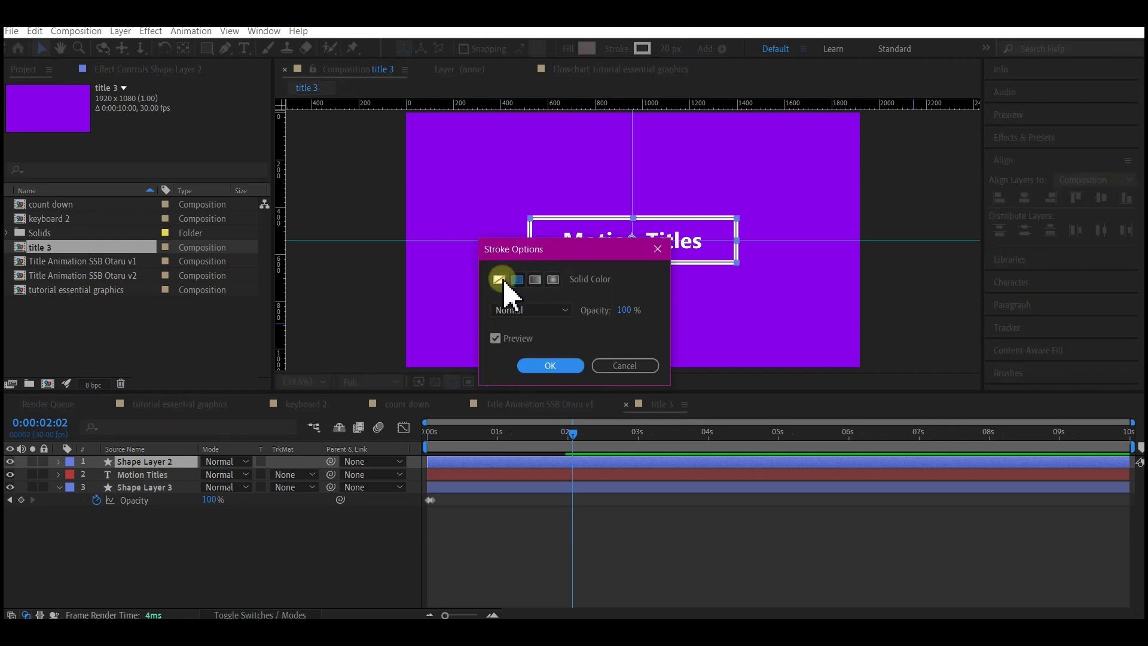
click(499, 280)
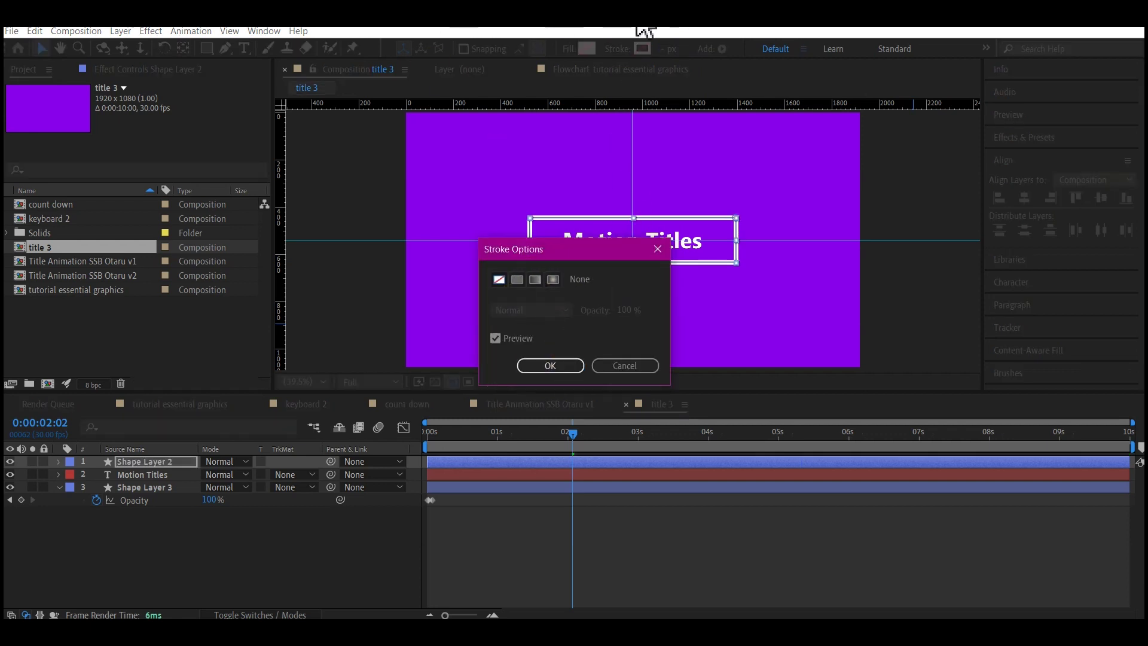
click(573, 365)
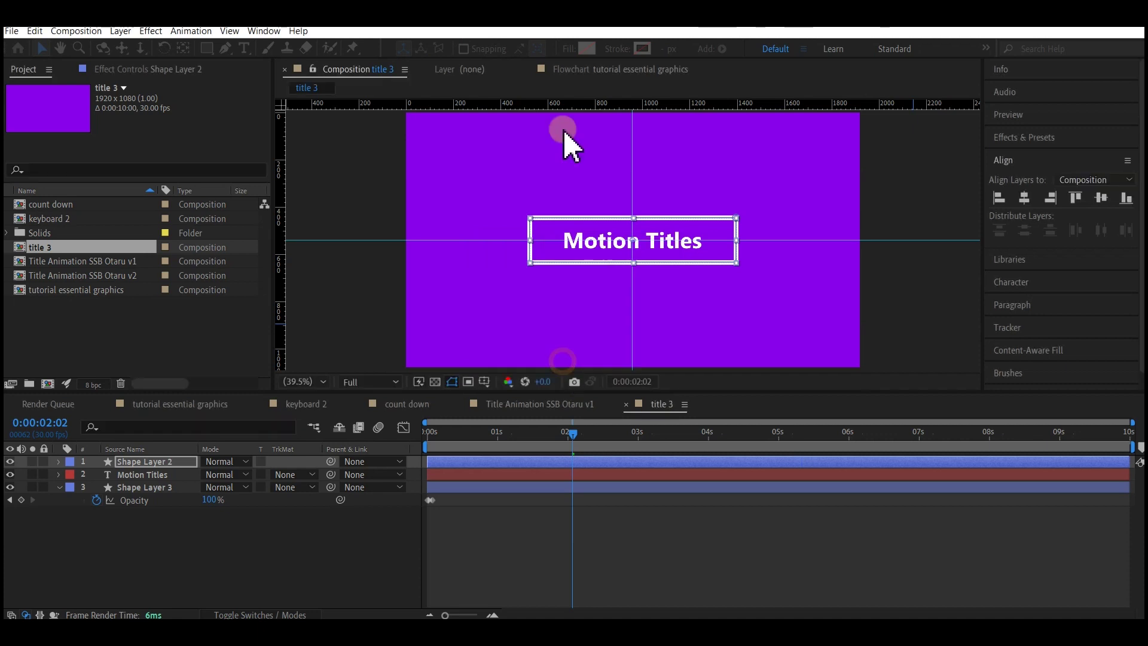
Fill Shape Layer 2 with a deep blue and set it as the alpha matte of the Motion Titles layer.
click(588, 49)
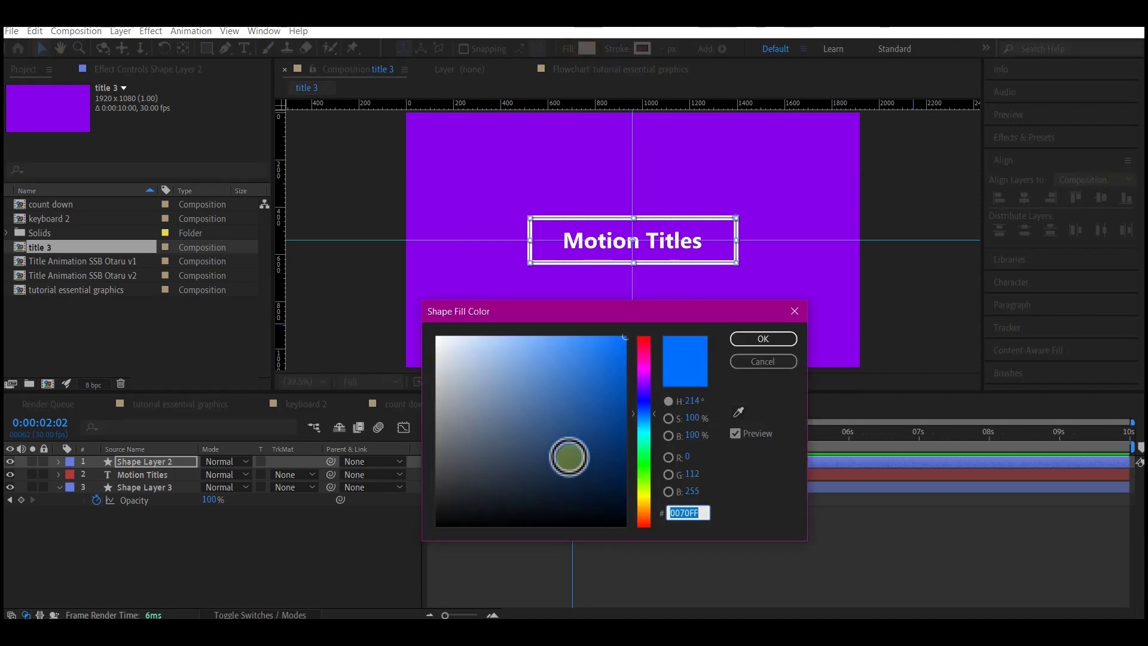
click(644, 407)
drag(608, 407, 626, 369)
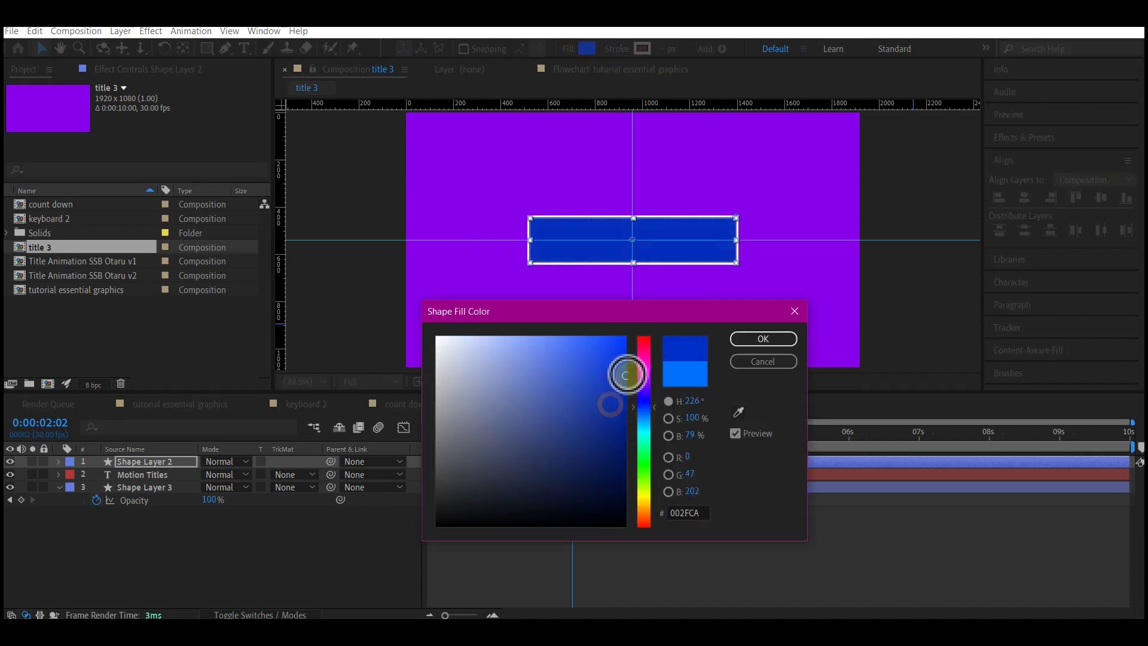
click(763, 339)
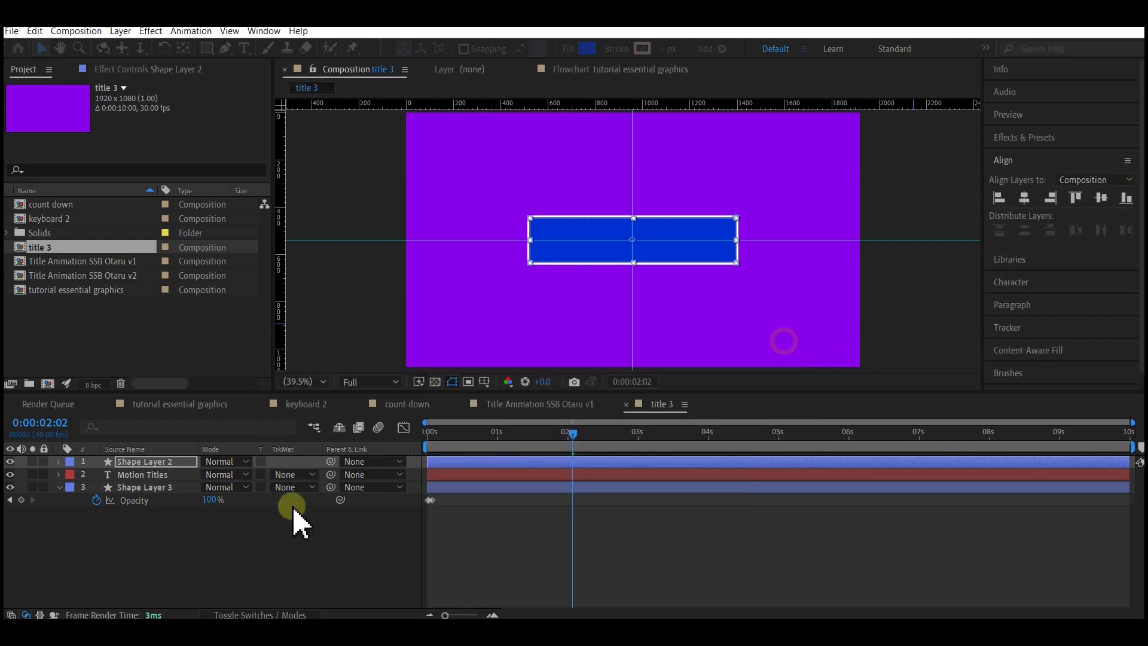
click(289, 474)
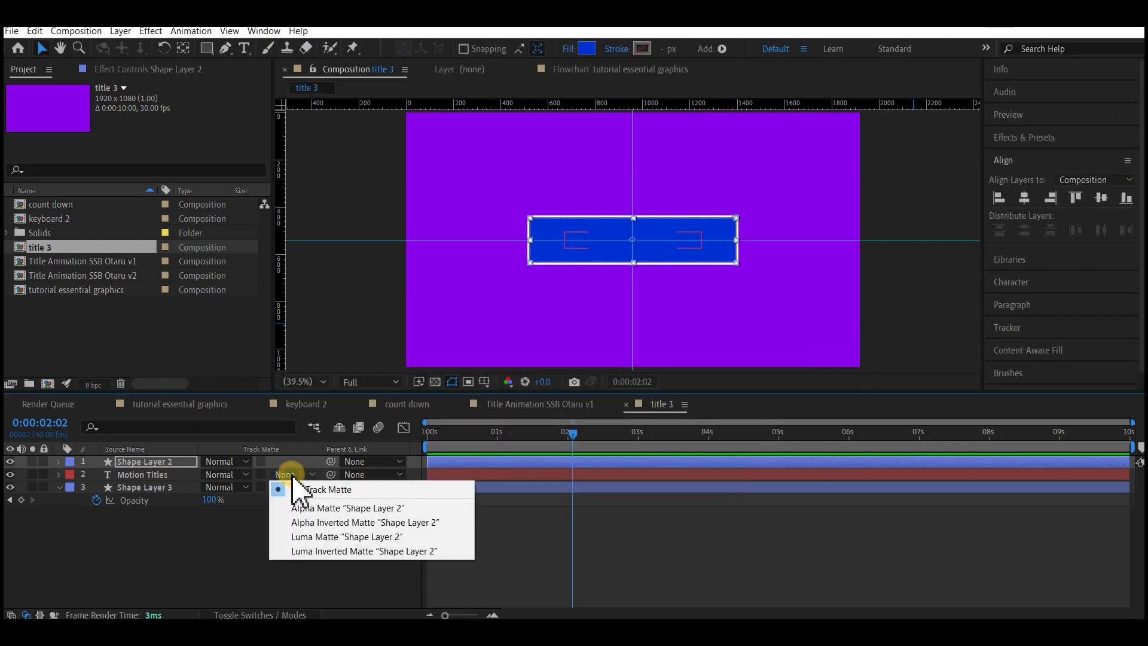
click(305, 510)
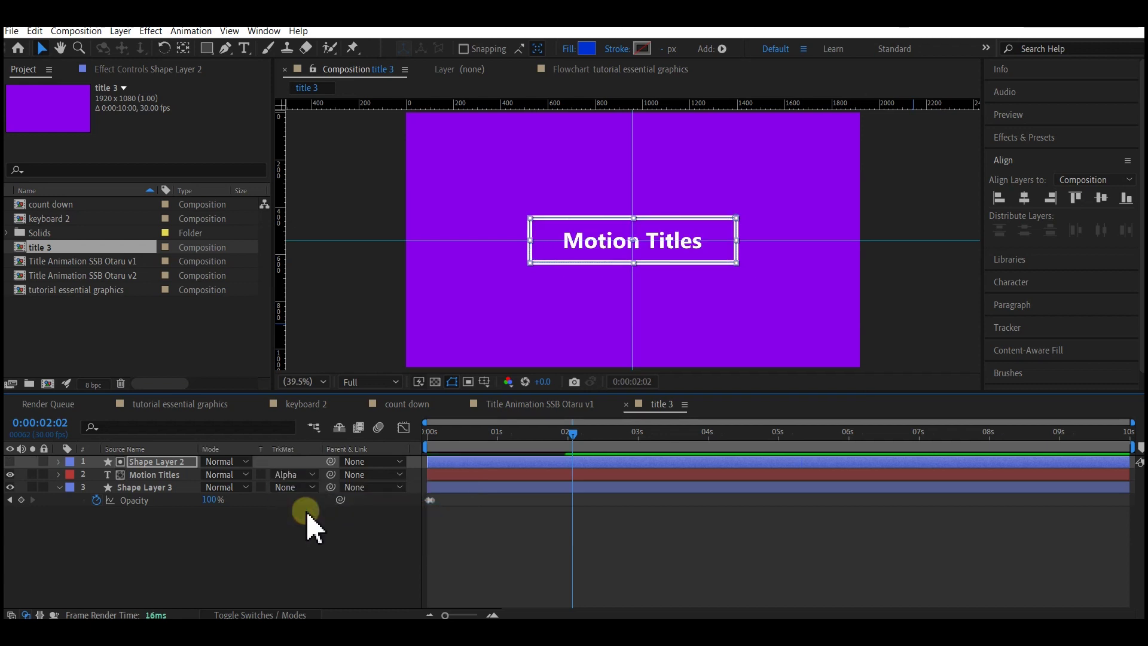
End the work area at 0:00:03:00 and preview the title animation from the start of the composition.
click(638, 432)
key(n)
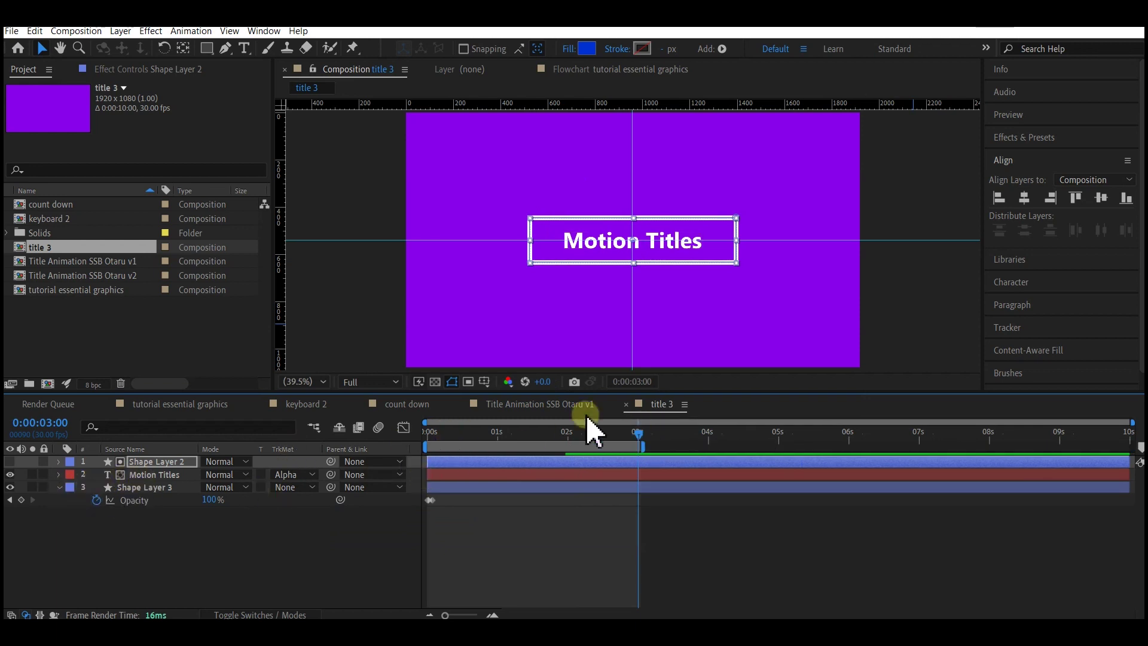
drag(453, 440, 428, 443)
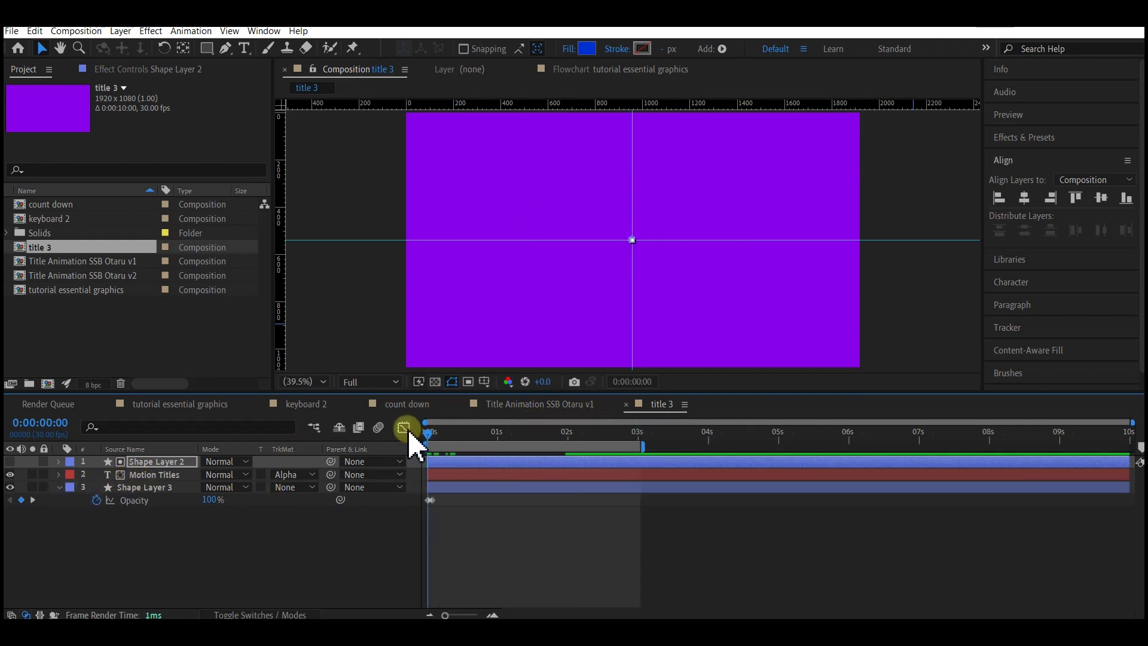
key(space)
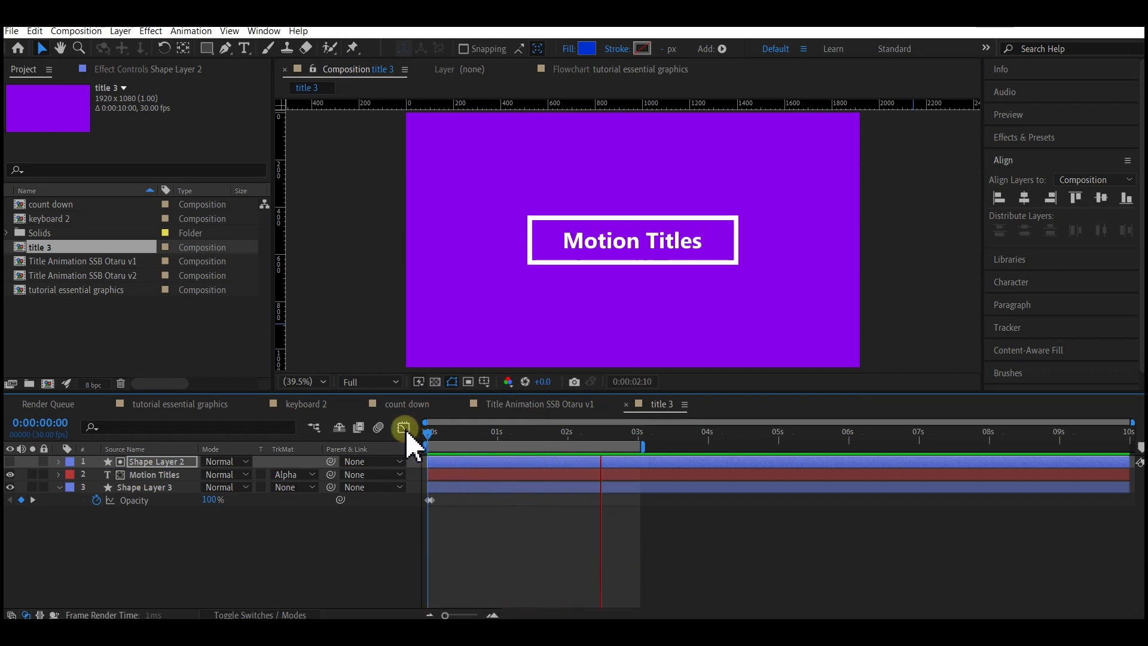
key(space)
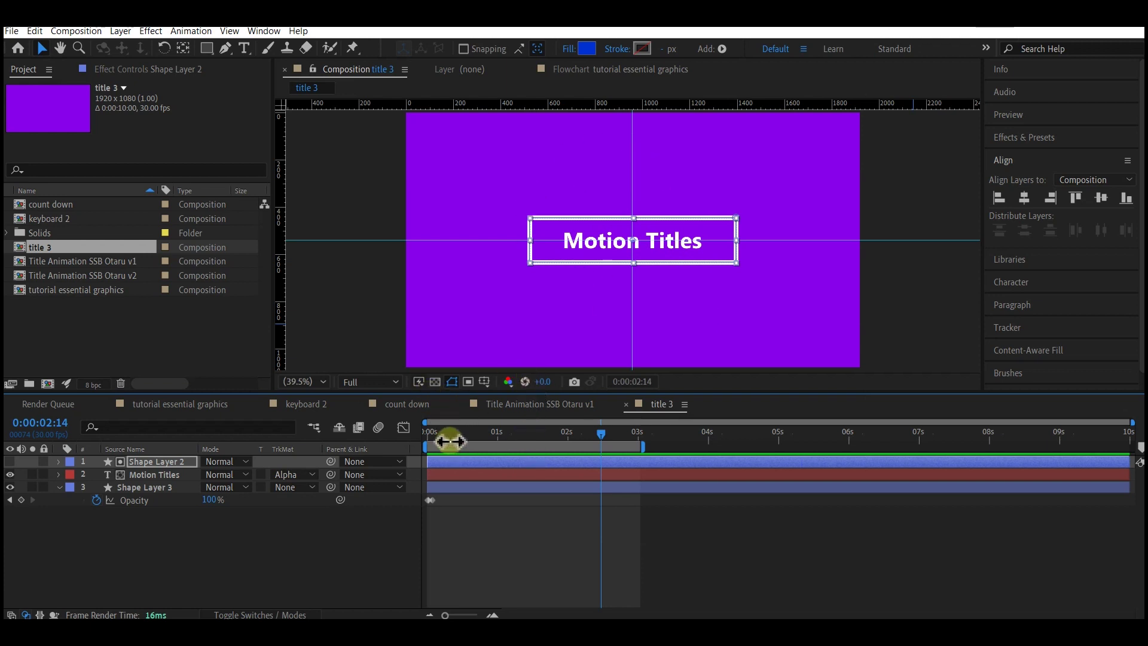
Keyframe the Position of Motion Titles at 0:00:02:12, and at 0:00:01:22 set it to 960, 716, below the box.
drag(455, 442, 597, 446)
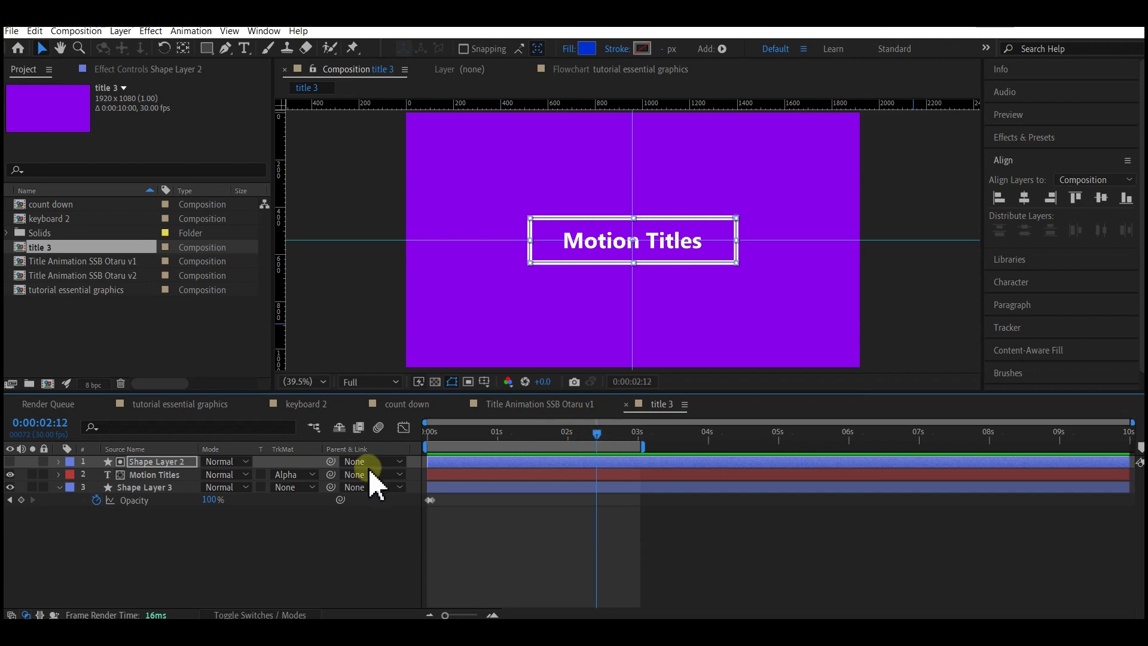
click(151, 475)
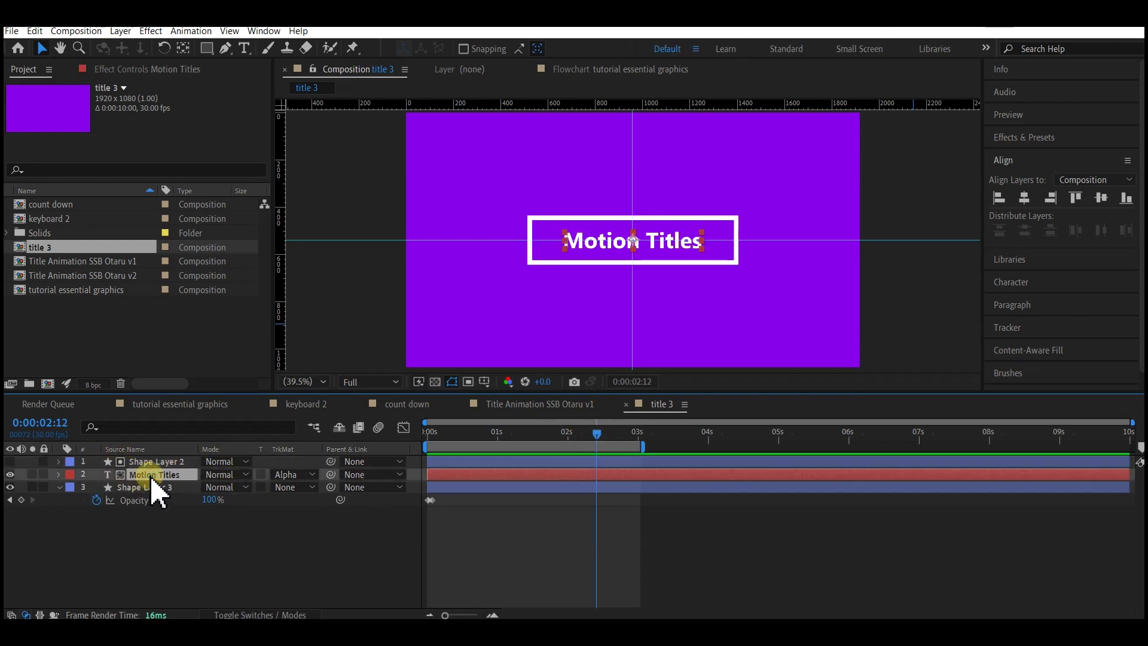
key(p)
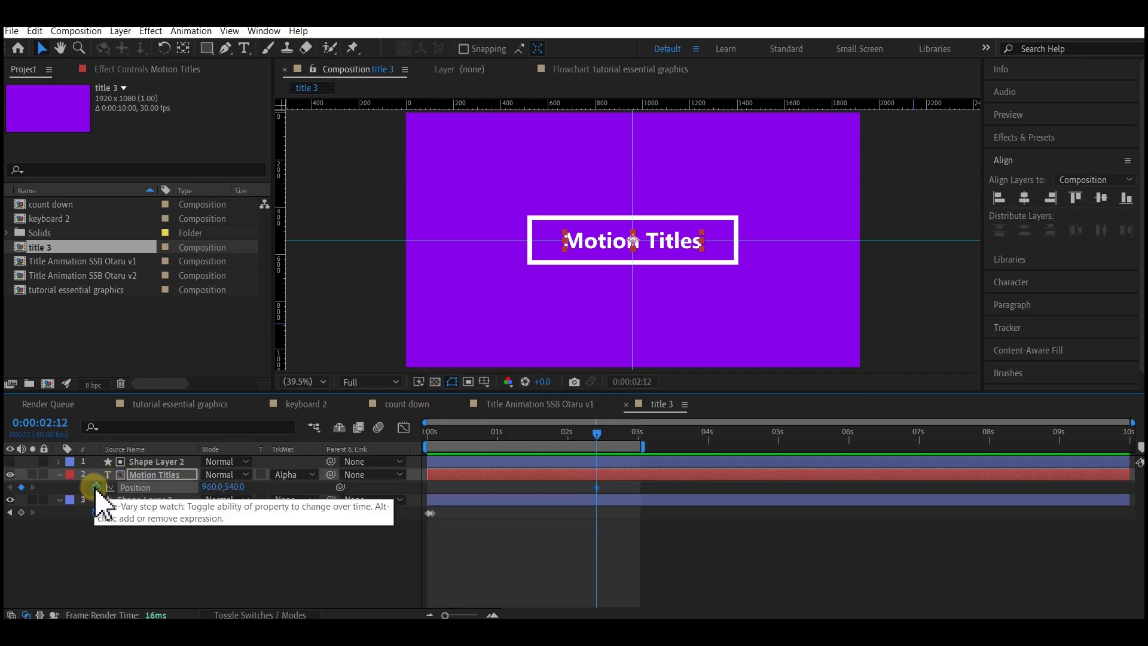
drag(597, 435, 527, 438)
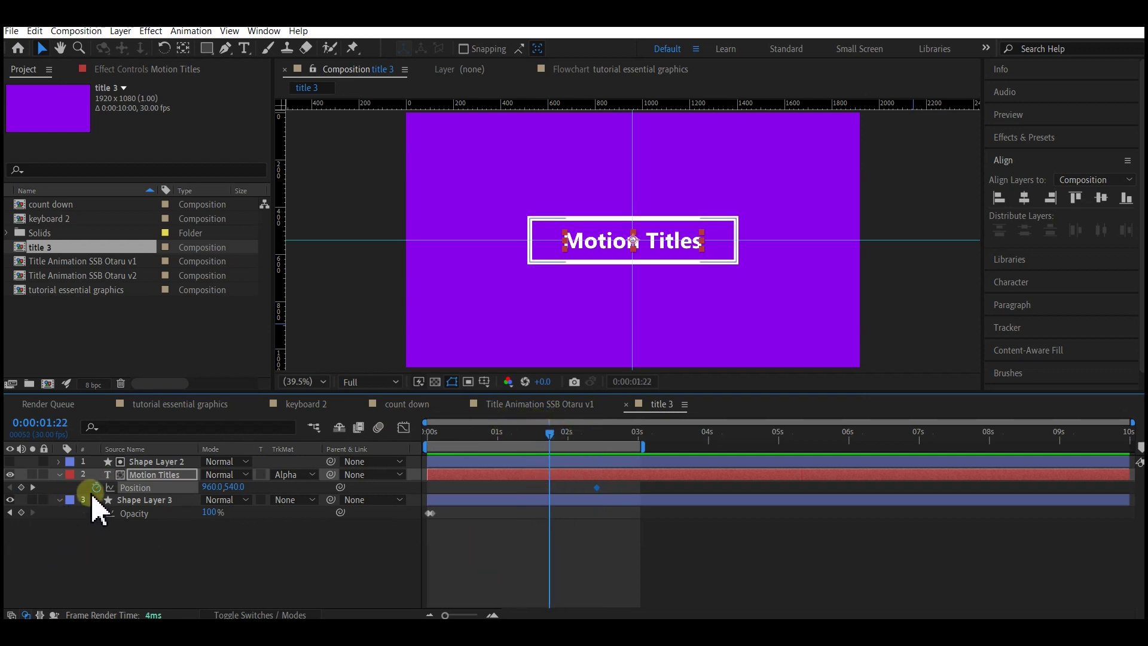
drag(230, 487, 380, 468)
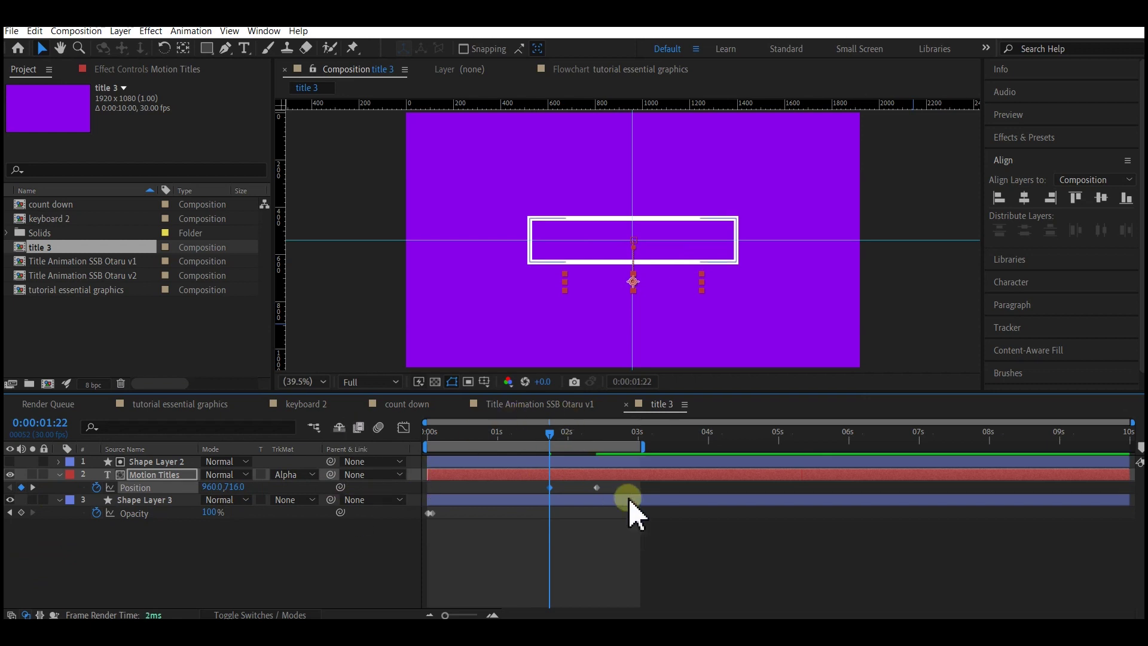
Apply Easy Ease to both Position keyframes of the Motion Titles layer and save the project.
drag(628, 489, 538, 491)
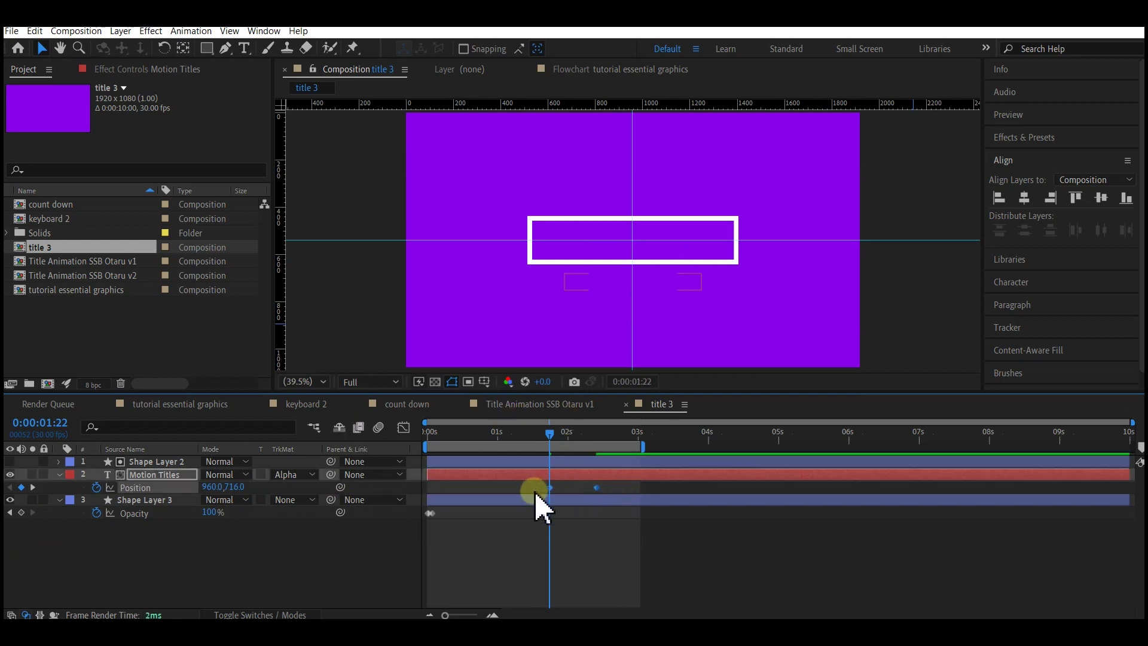
click(596, 494)
right_click(600, 490)
mouse_move(636, 482)
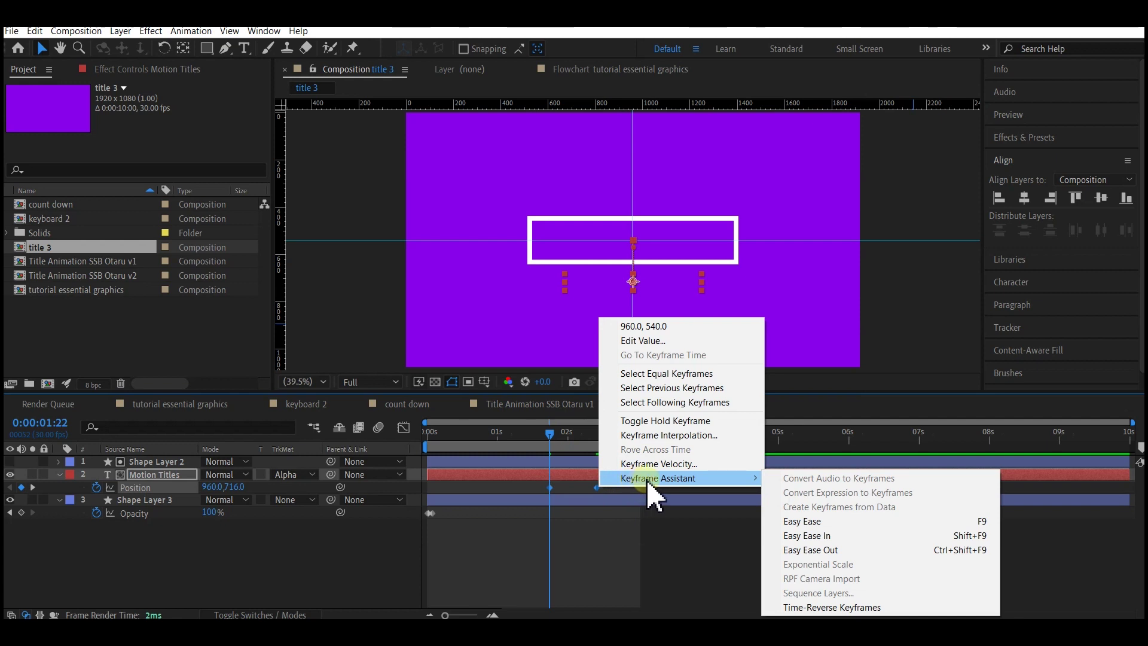
click(807, 522)
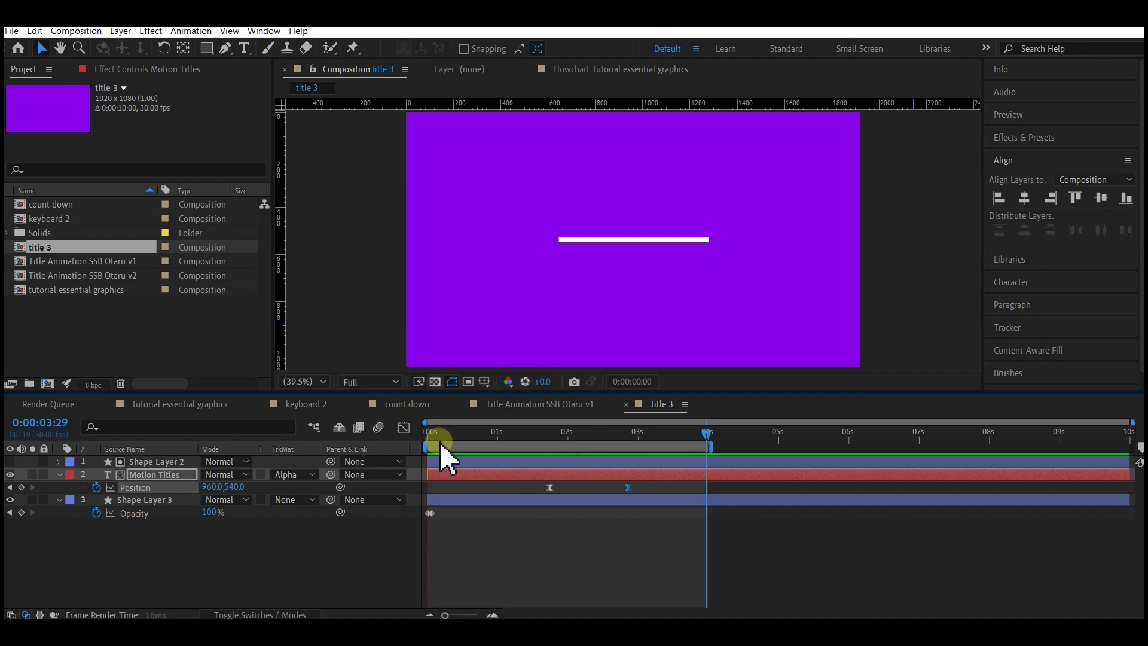
key(space)
key(ctrl+s)
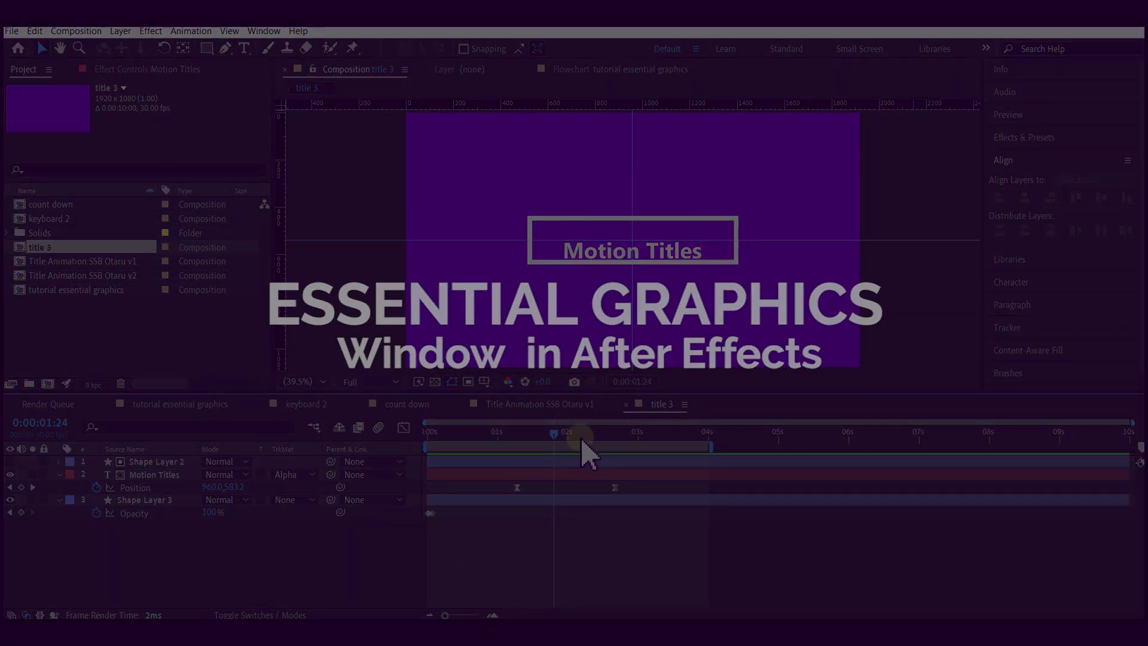
In Essential Graphics, set title 3 as the primary composition and name the template "motion graphics 001".
drag(556, 434, 645, 436)
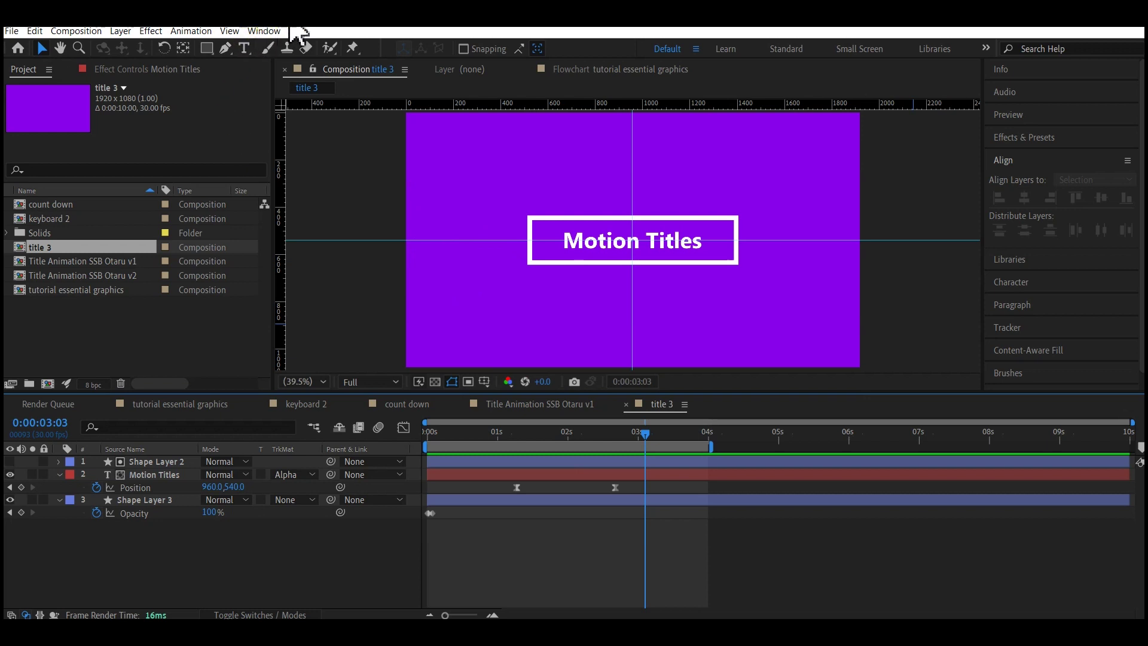
click(265, 31)
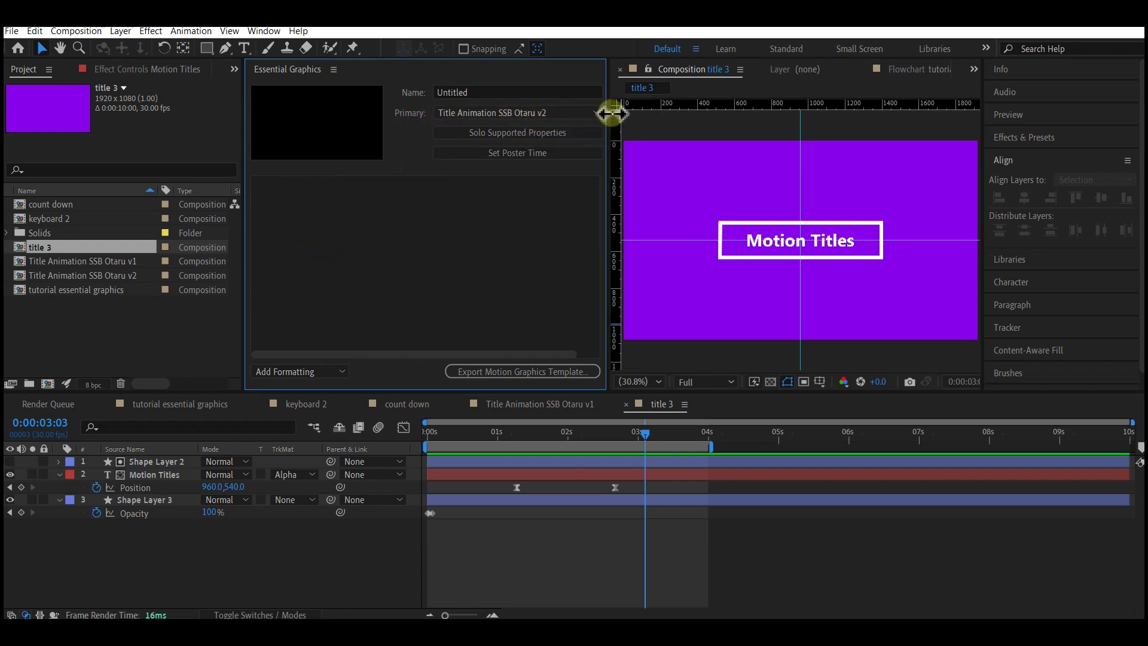
click(594, 111)
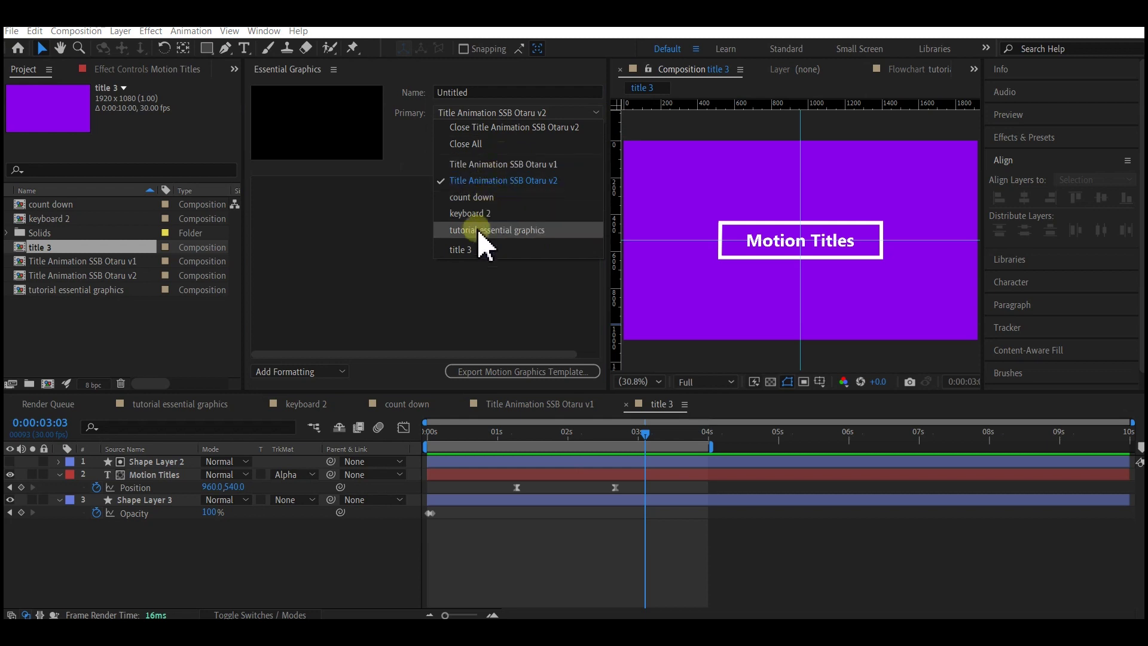
click(472, 251)
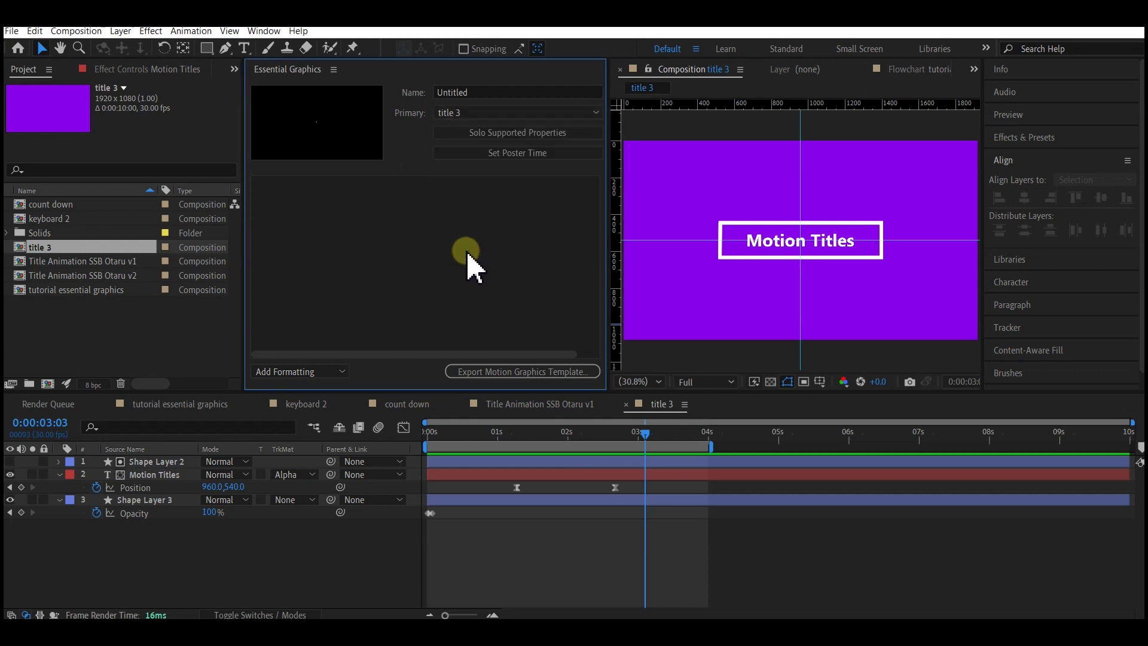
click(474, 91)
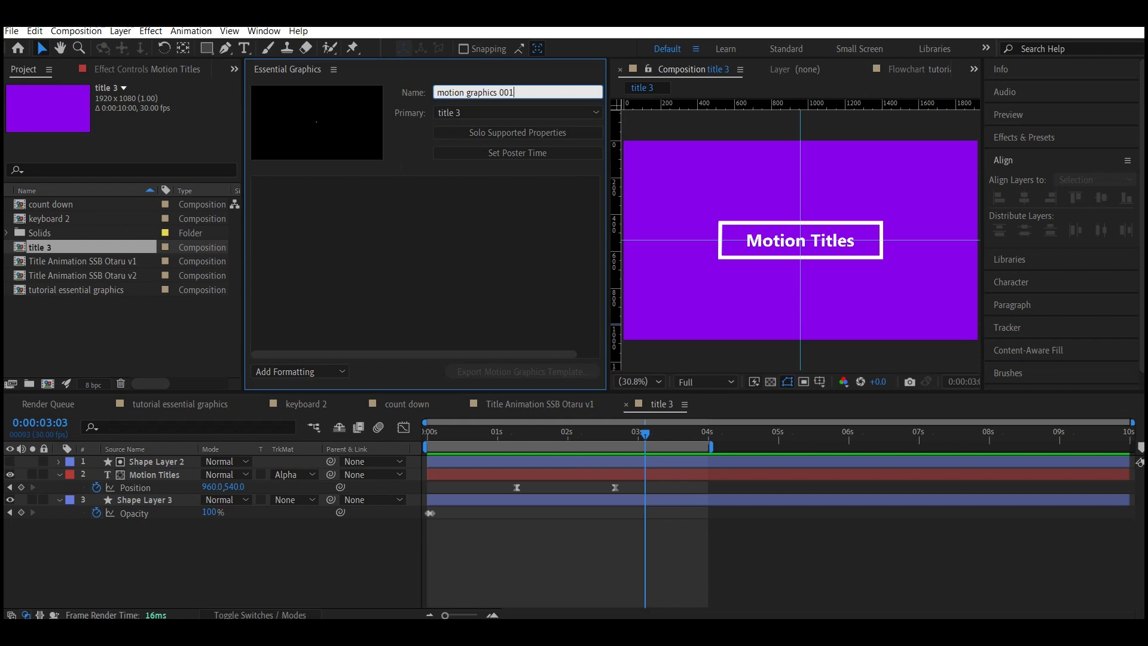
click(454, 222)
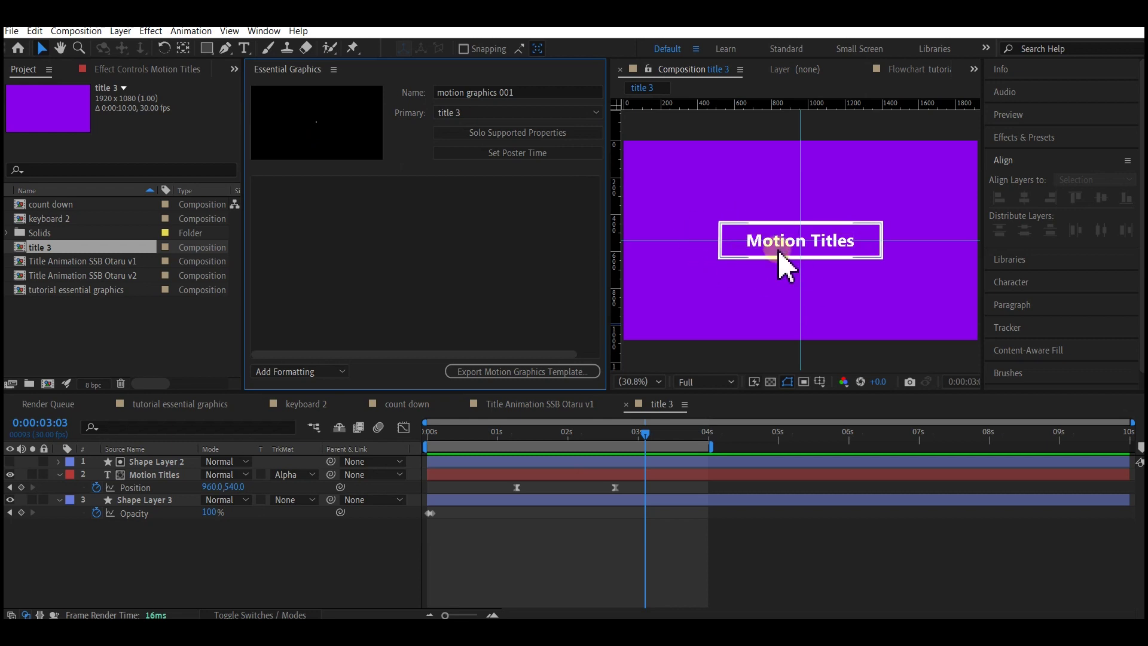
Solo the supported properties and add the Source Text of Motion Titles to the motion graphics template.
click(477, 137)
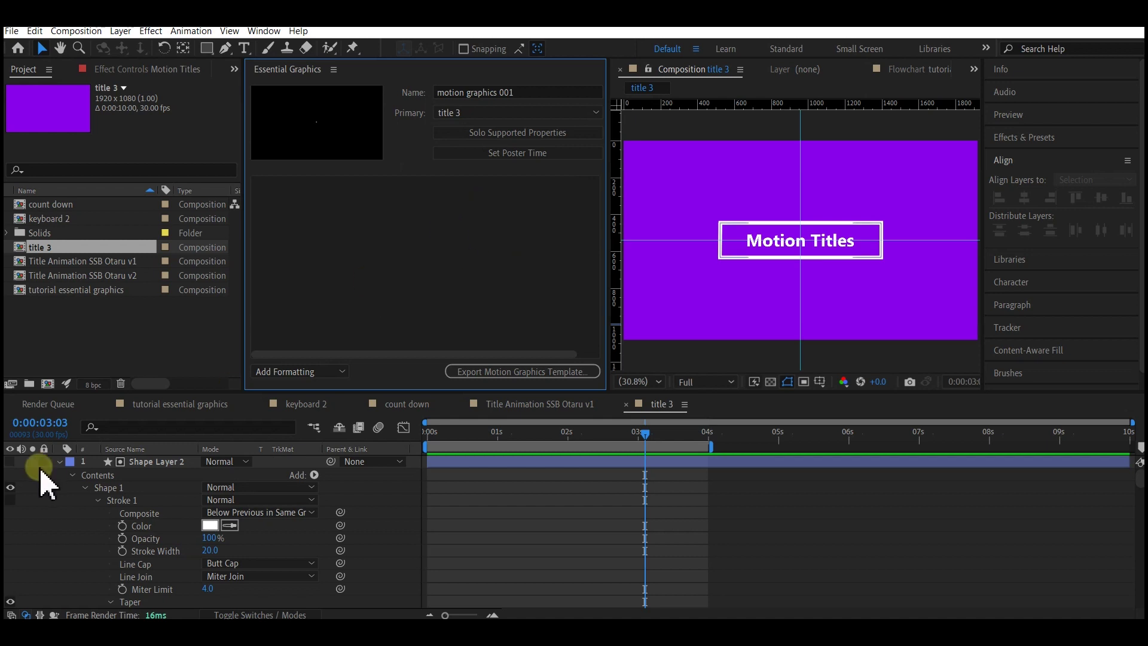
click(59, 461)
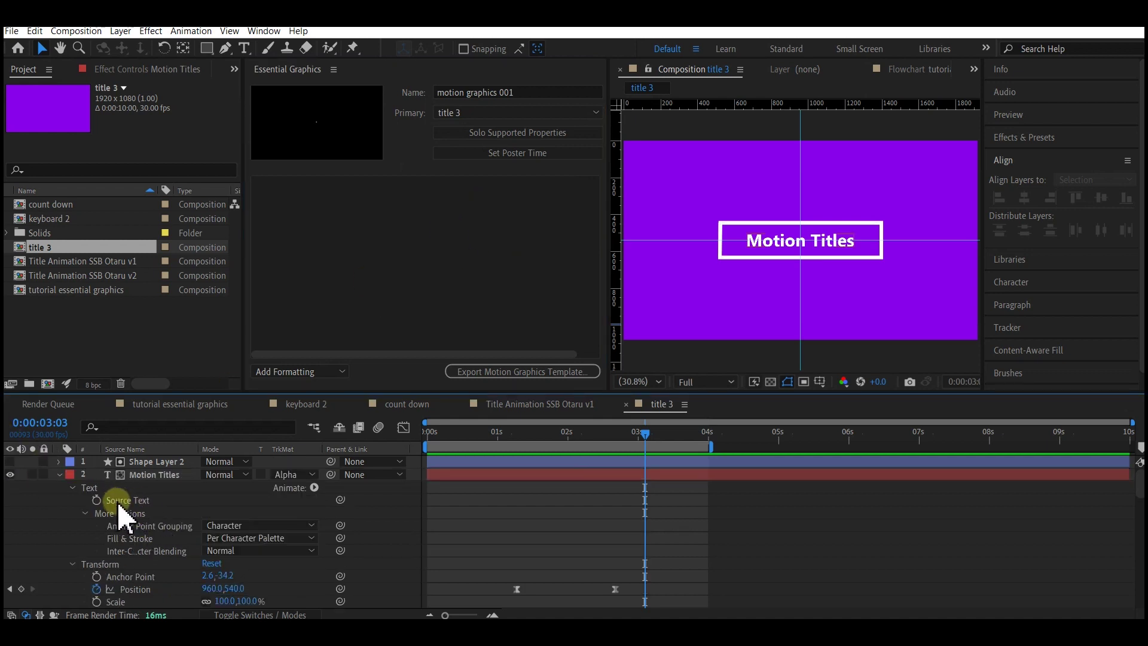
drag(127, 502, 320, 245)
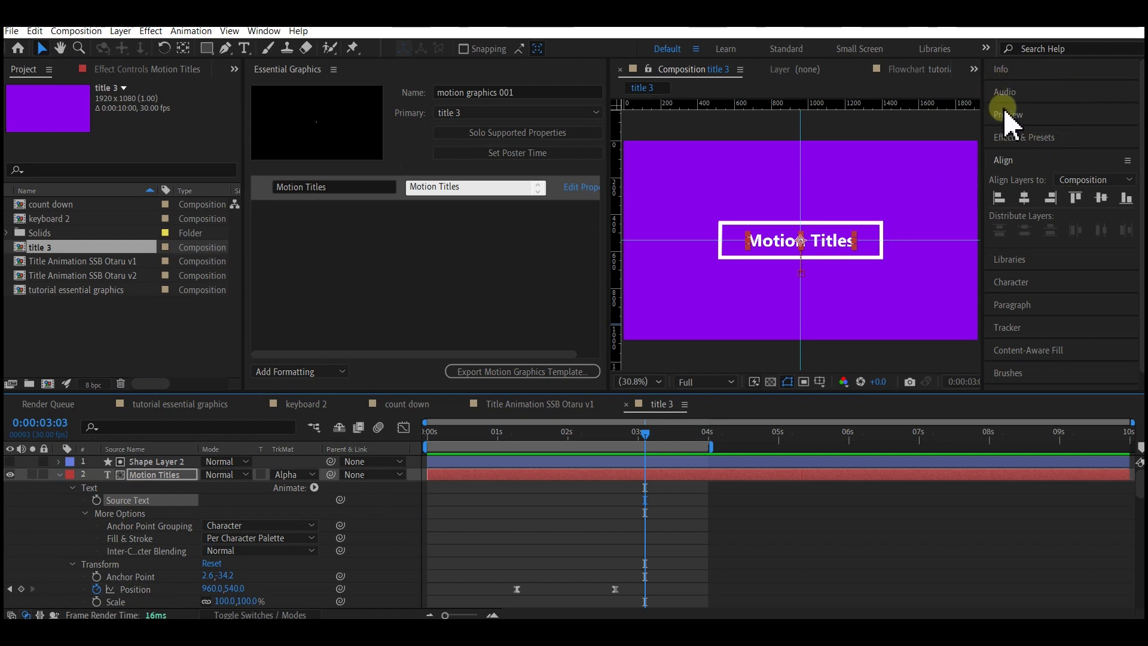
Search the effects for "fill" and apply the Generate Fill effect to the Motion Titles layer.
click(1032, 139)
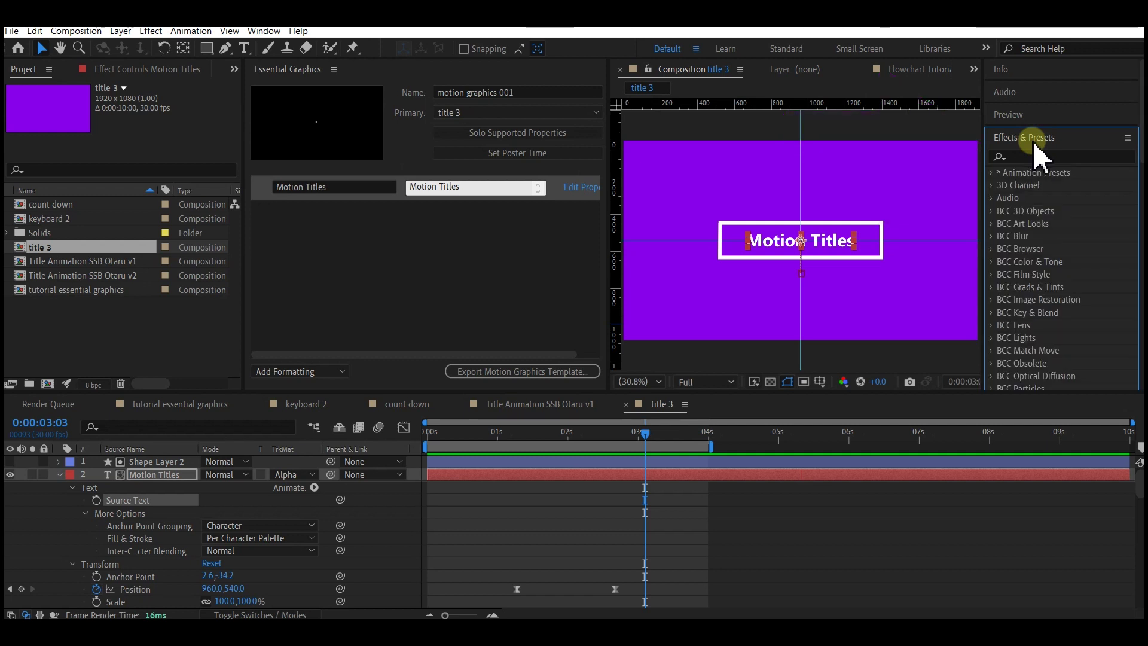
click(1033, 156)
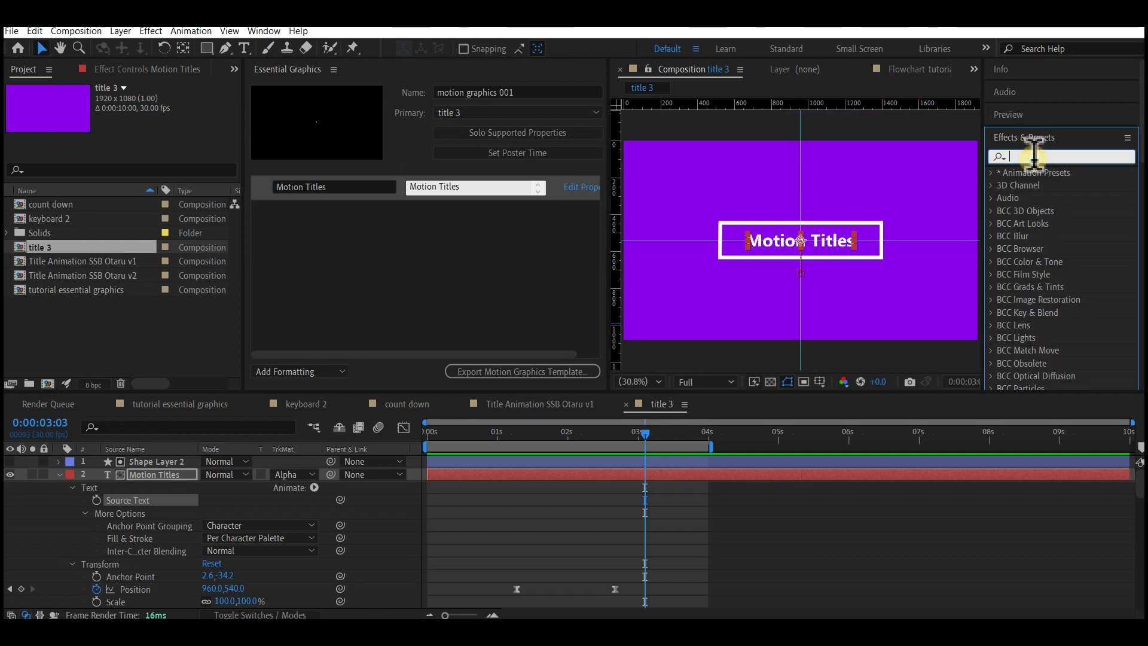
text(f)
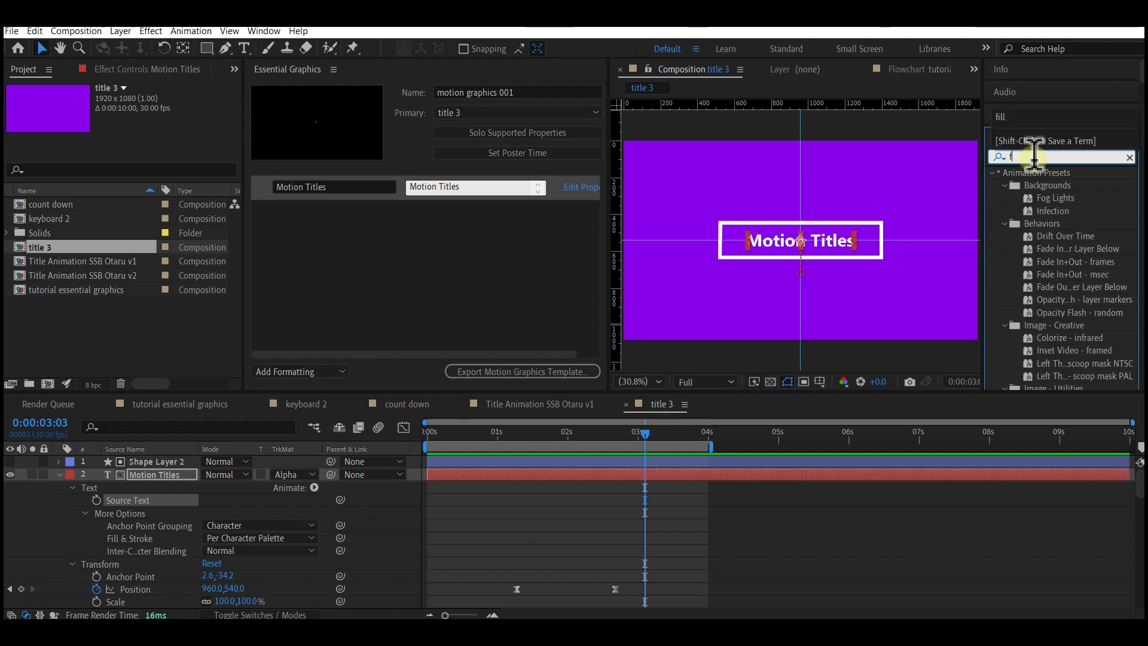
text(ill)
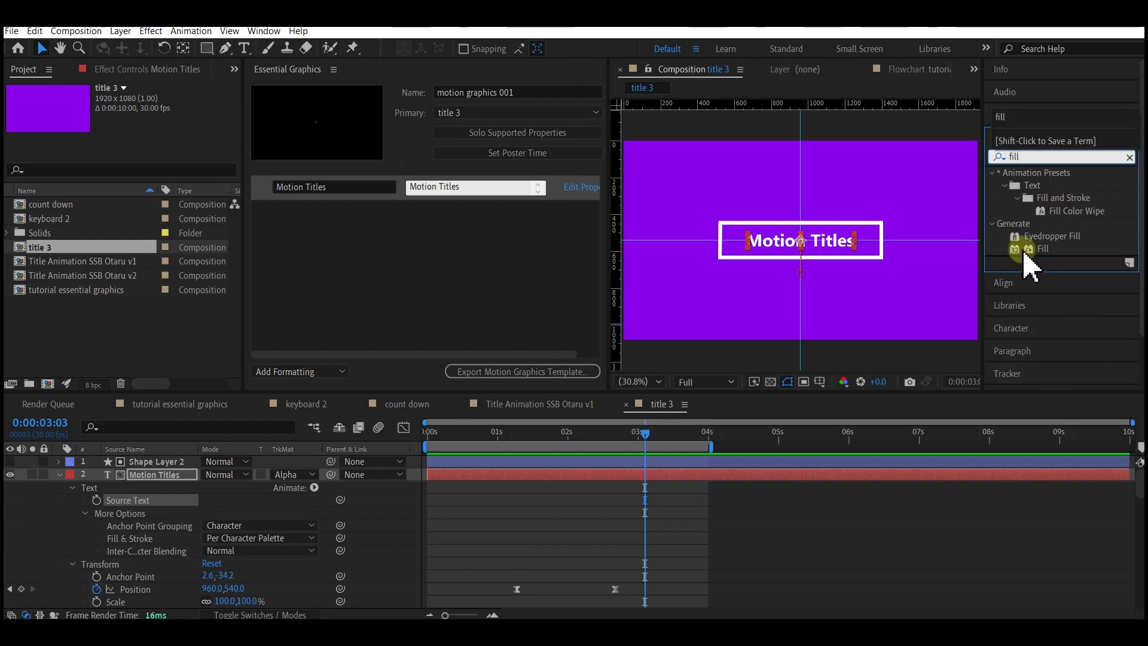
drag(1024, 251, 158, 475)
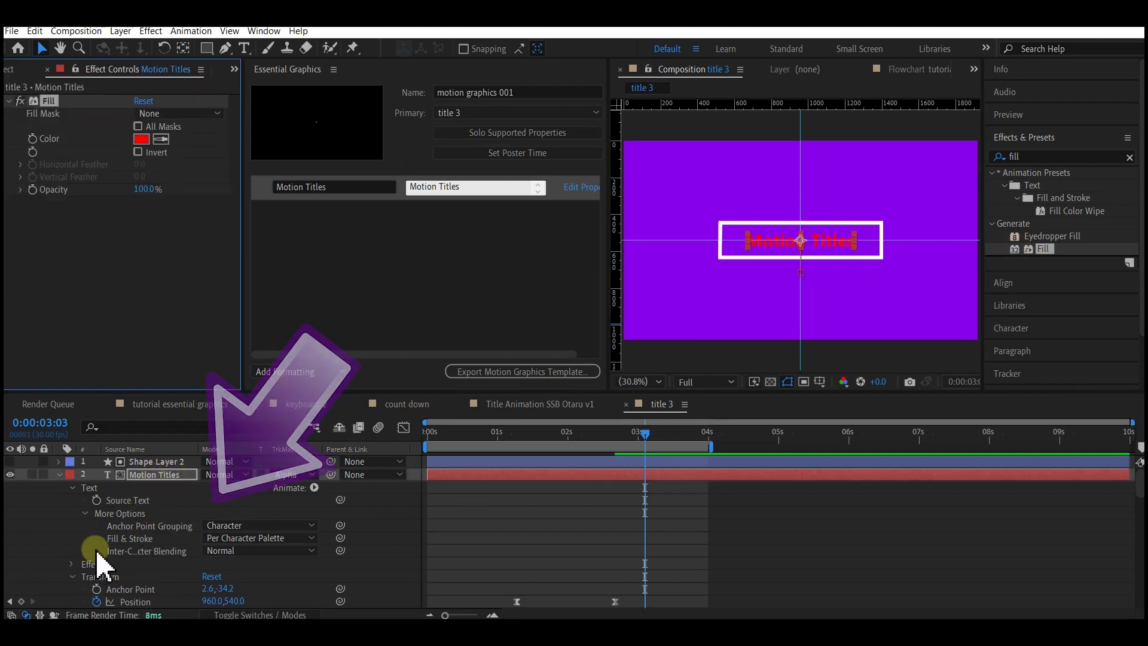
Add the Fill effect's Color property from the Motion Titles layer to the motion graphics template.
scroll(203, 562, down, 5)
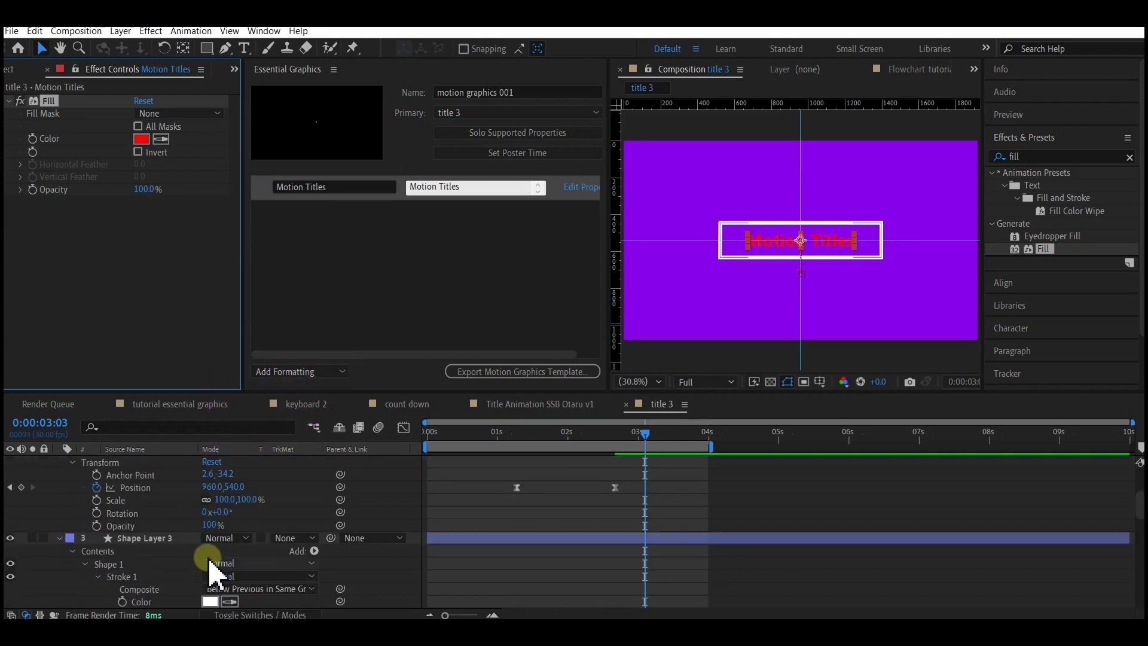
scroll(150, 541, up, 3)
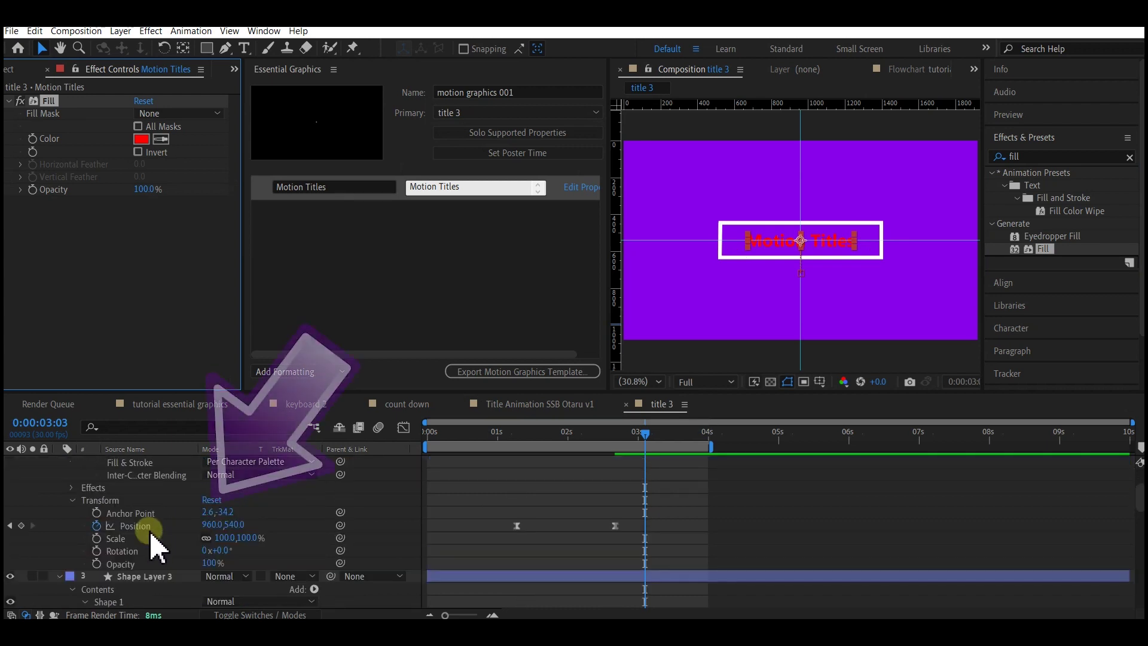
click(72, 487)
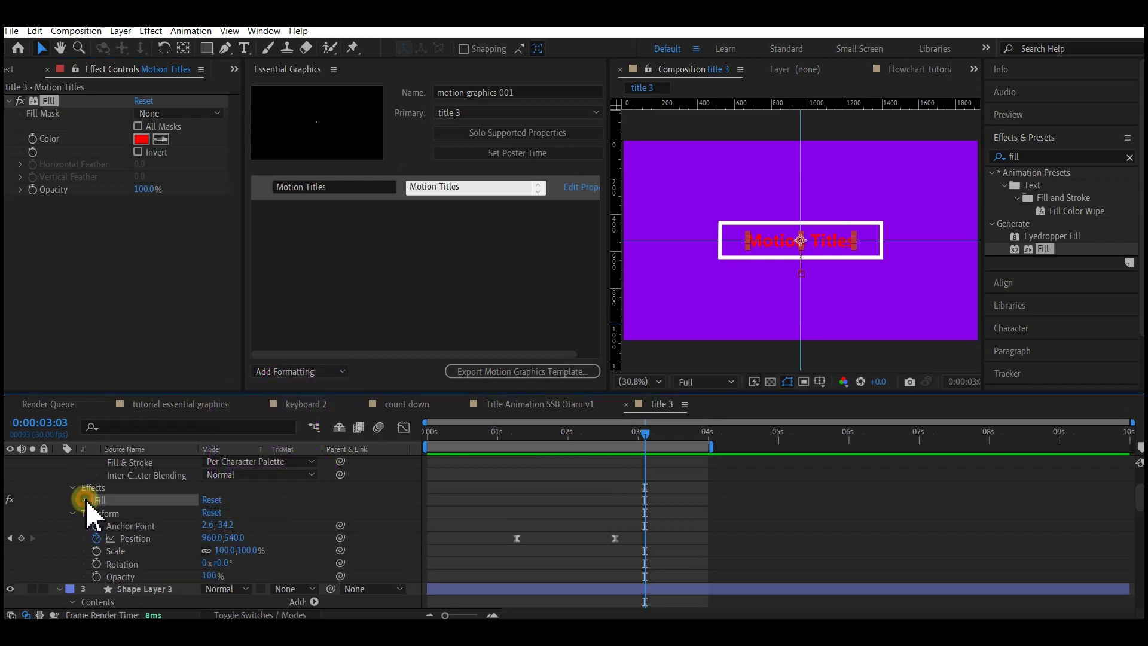
click(85, 500)
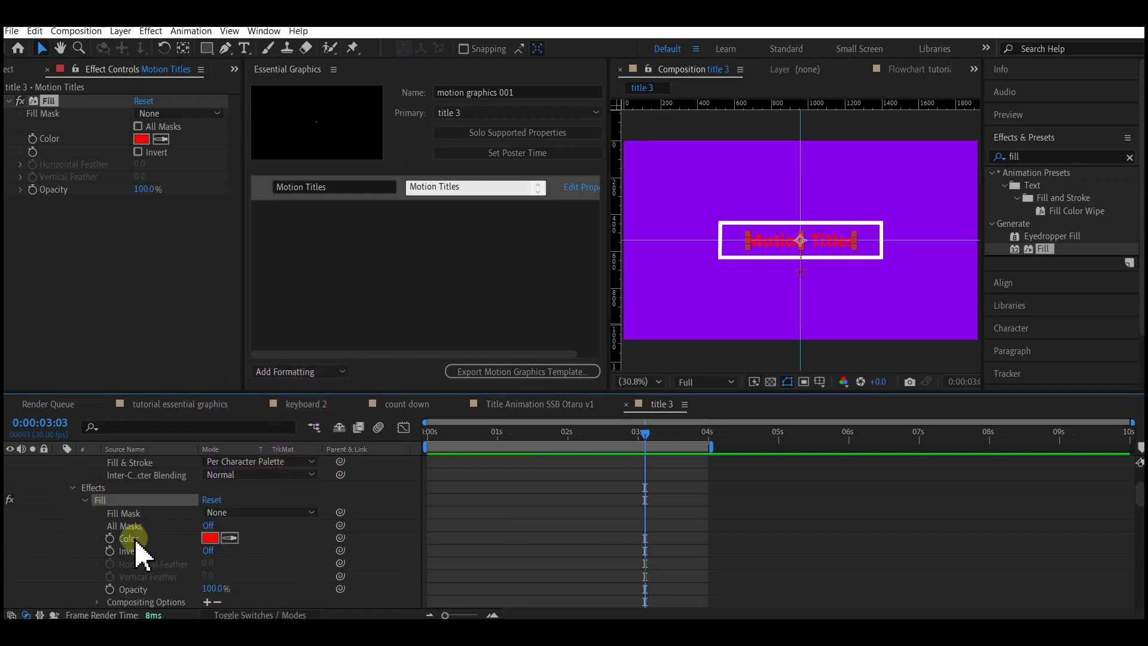
drag(133, 540, 295, 258)
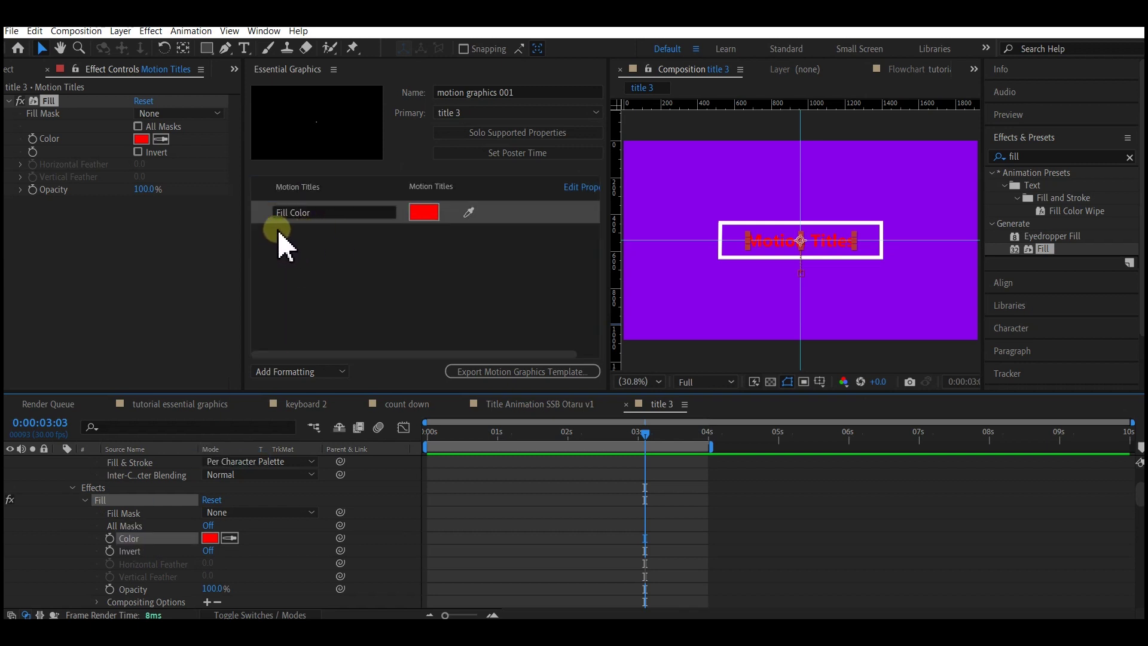
Rename the template's Motion Titles control to "title" and the Fill Color control to "text color".
click(311, 188)
click(333, 186)
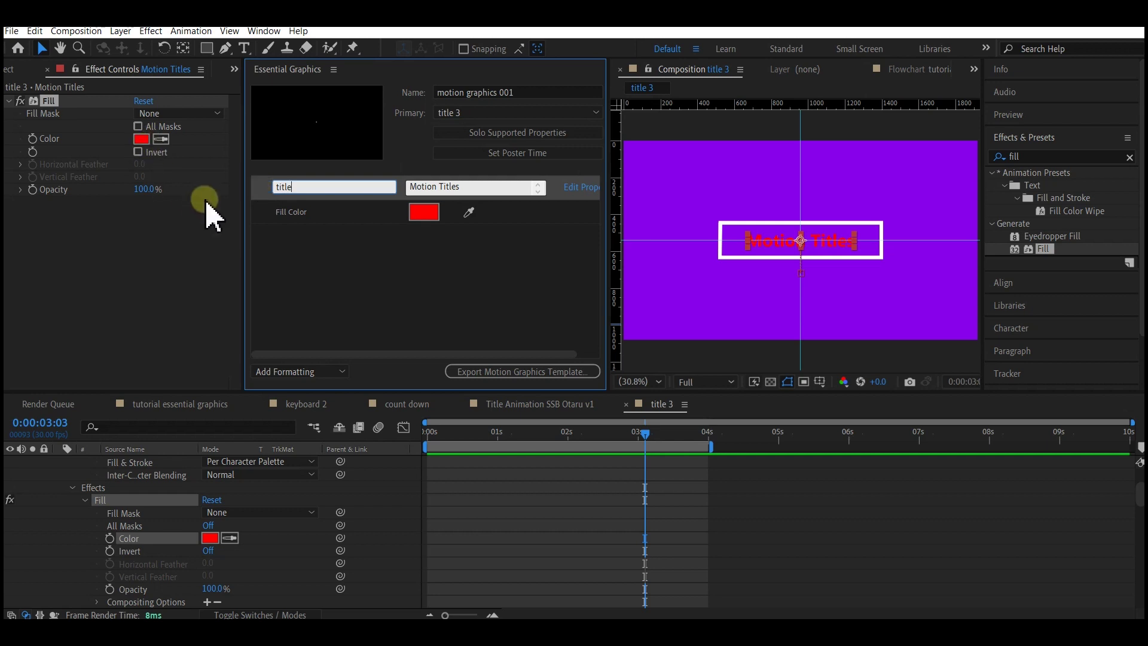
click(297, 212)
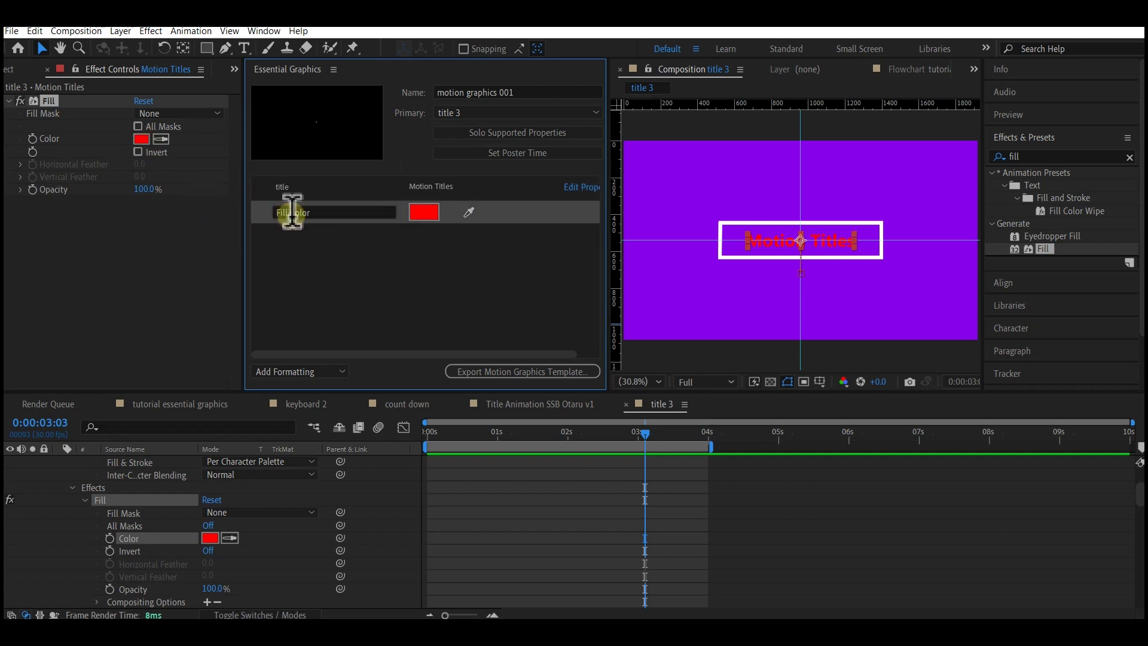
click(318, 213)
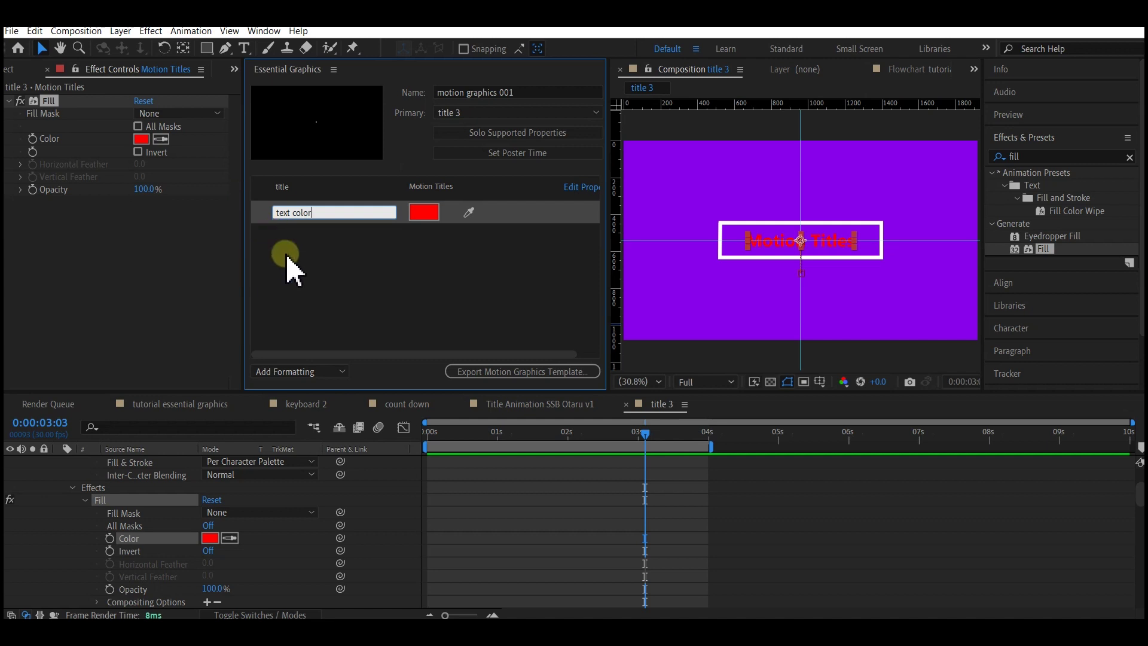
click(306, 293)
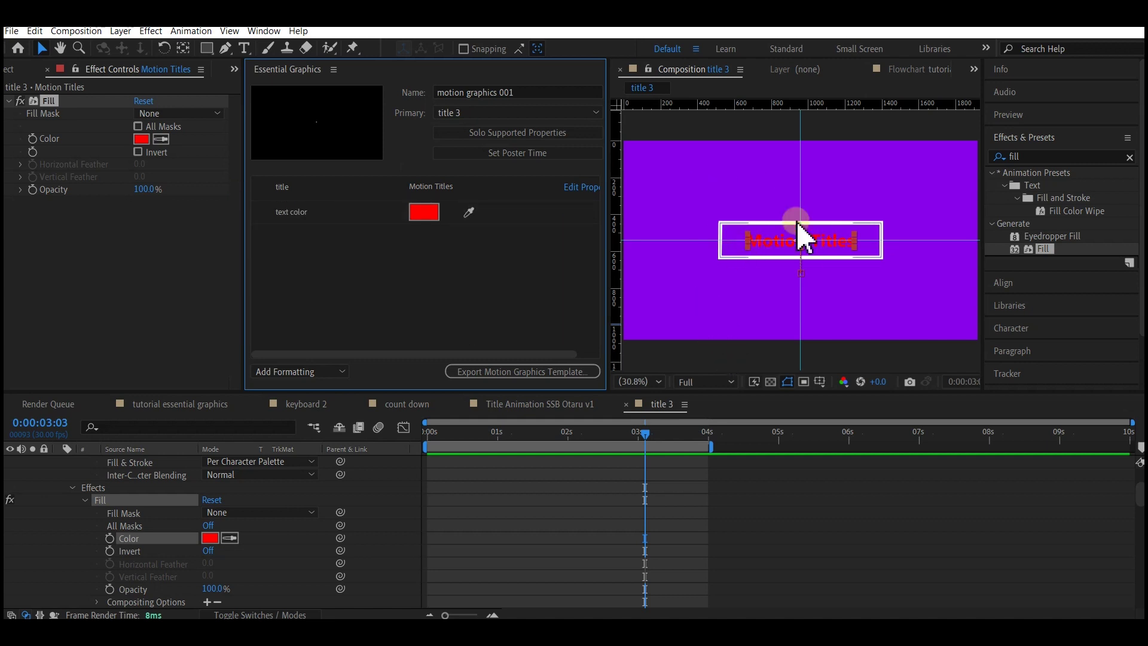
Add the Stroke 1 Color property of Shape Layer 3 to the motion graphics template.
click(859, 227)
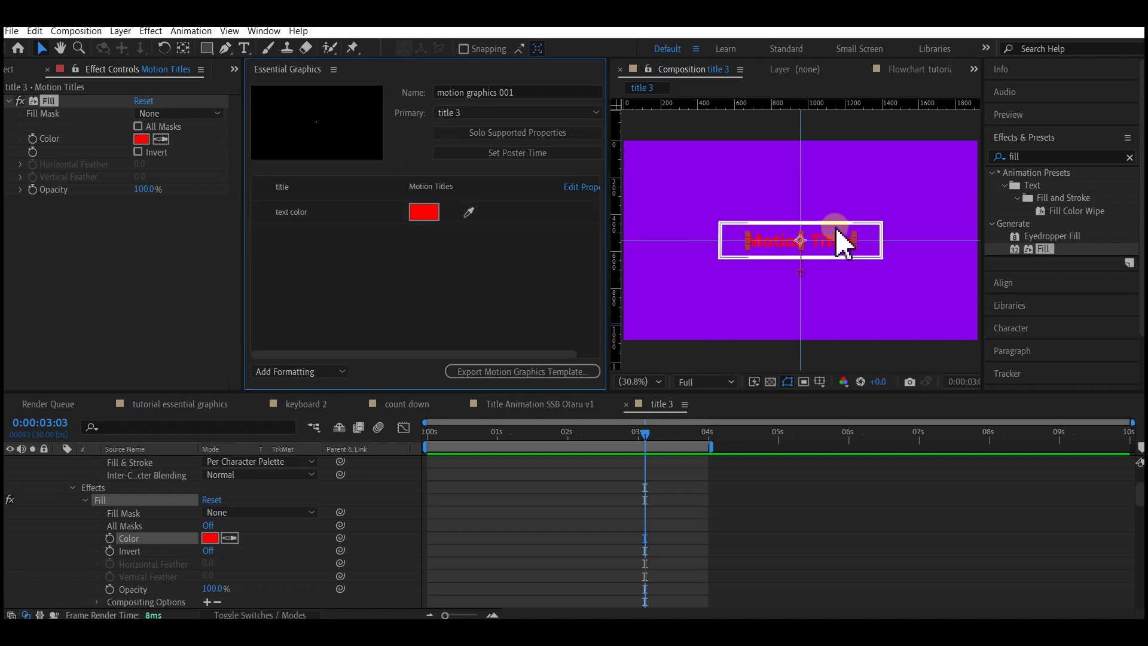
scroll(76, 490, up, 4)
click(58, 475)
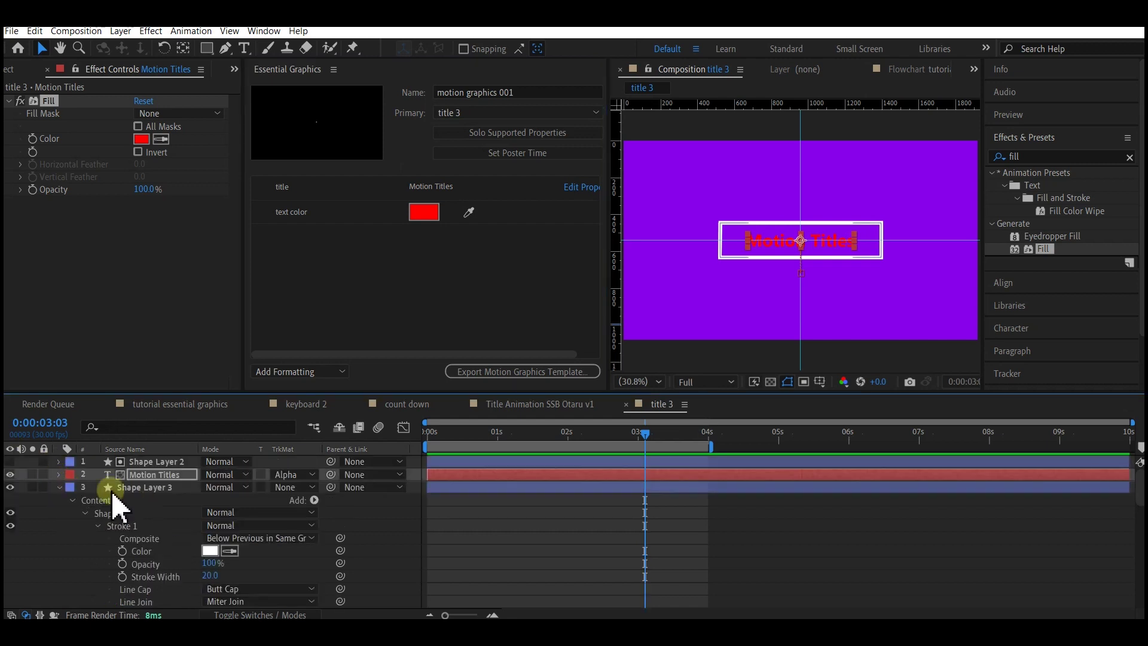
click(163, 476)
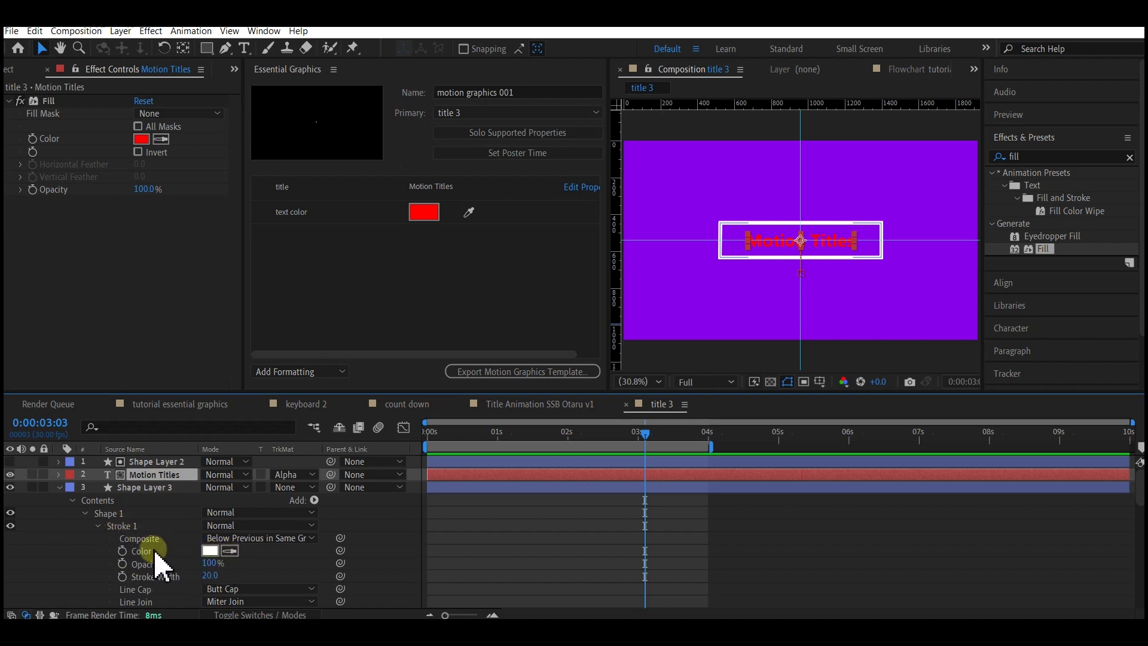
mouse_move(144, 550)
mouse_down()
mouse_move(149, 562)
mouse_move(269, 303)
mouse_move(326, 281)
mouse_up()
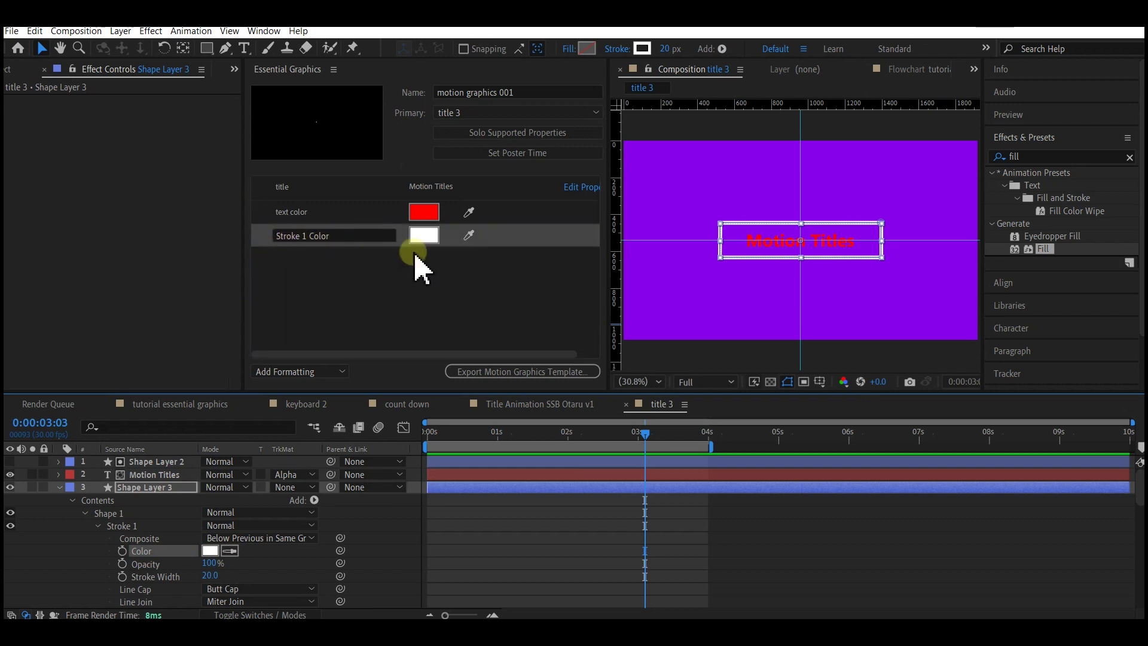
Set the template's text color control to white, FFFFFF.
click(424, 214)
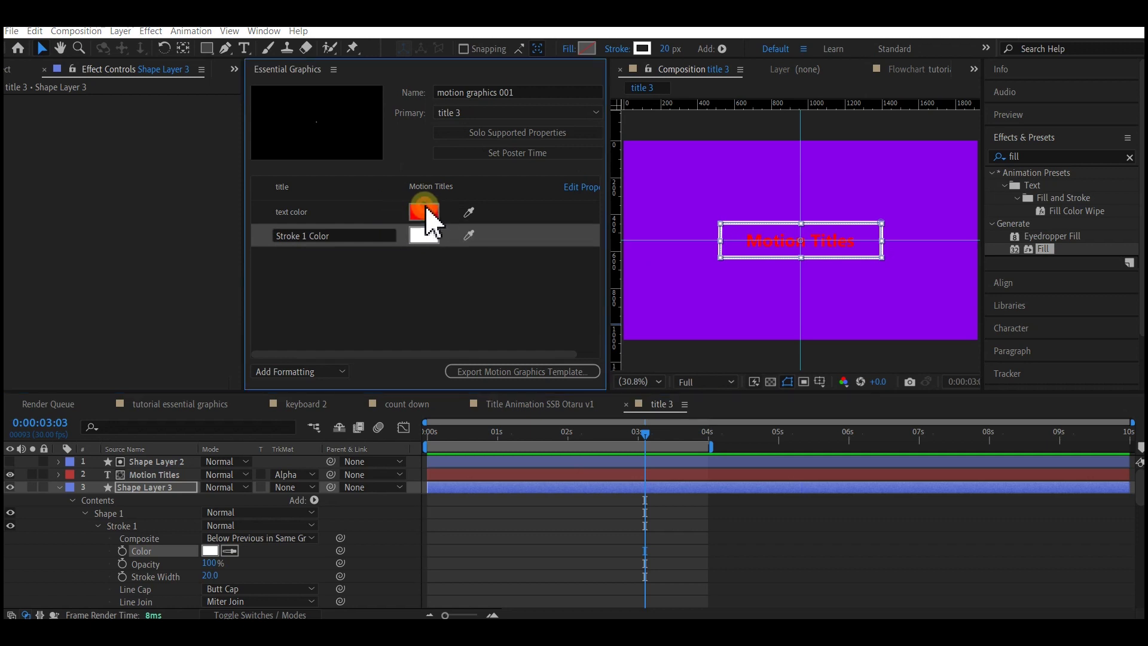
click(437, 338)
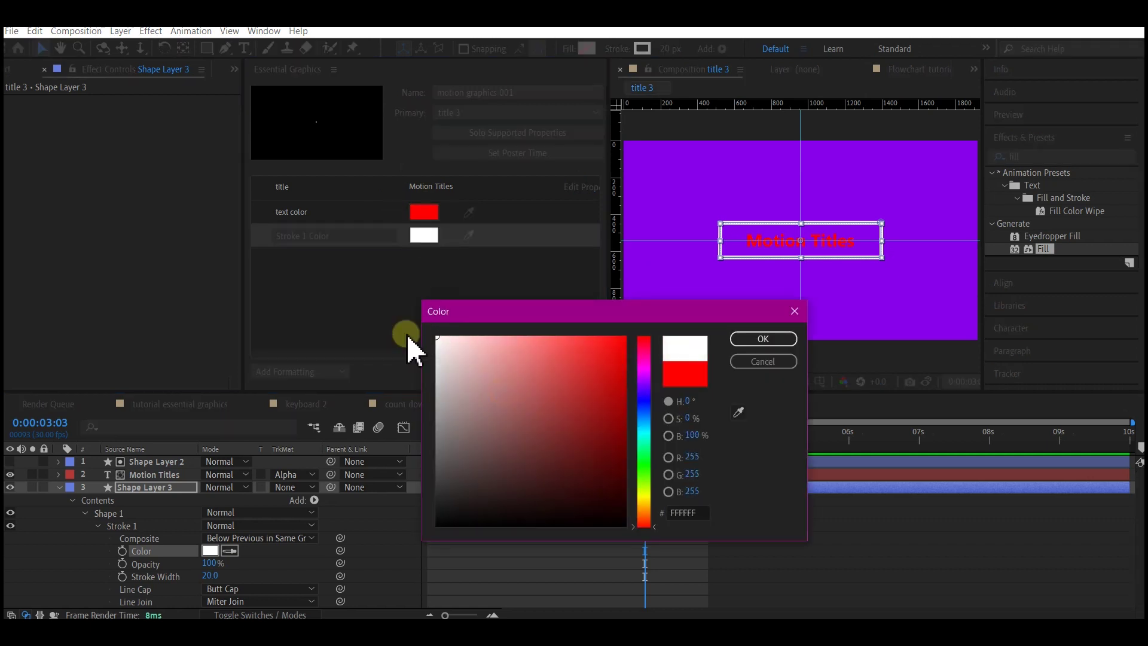
click(763, 338)
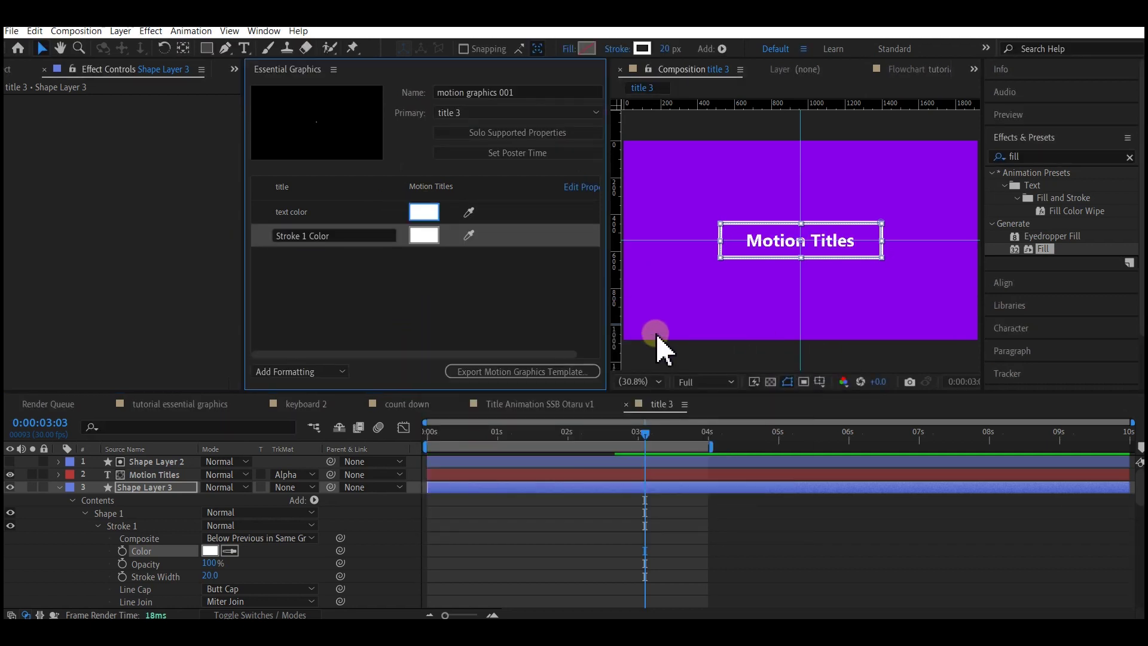
Set the template's Stroke 1 Color control to red, E20B0B.
click(419, 235)
click(617, 357)
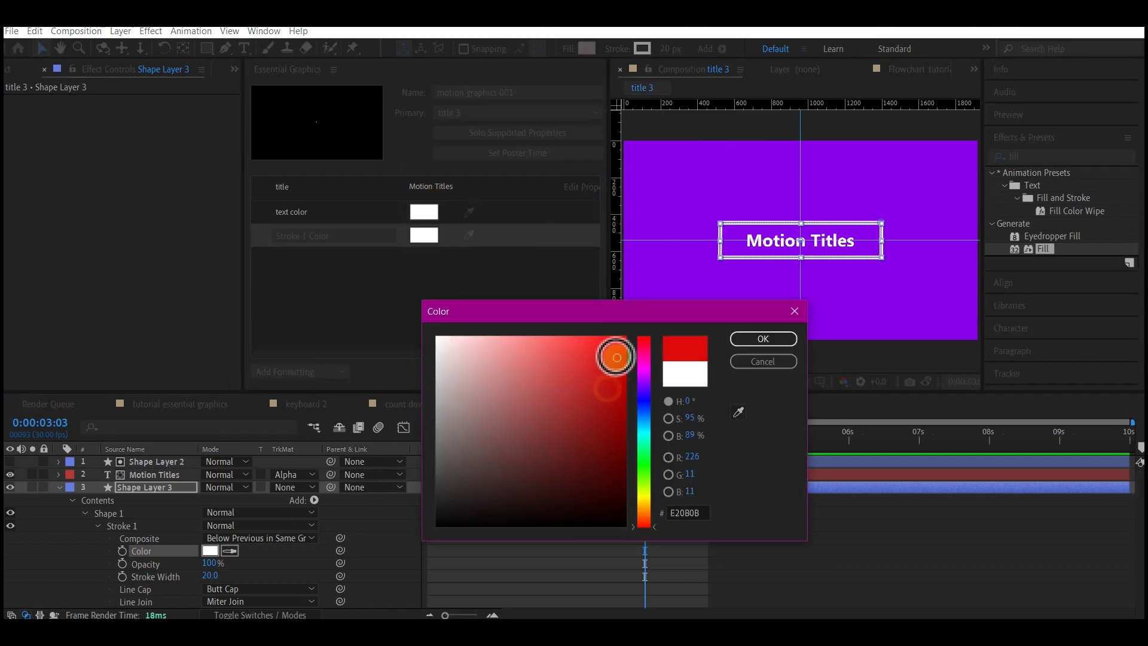
click(743, 340)
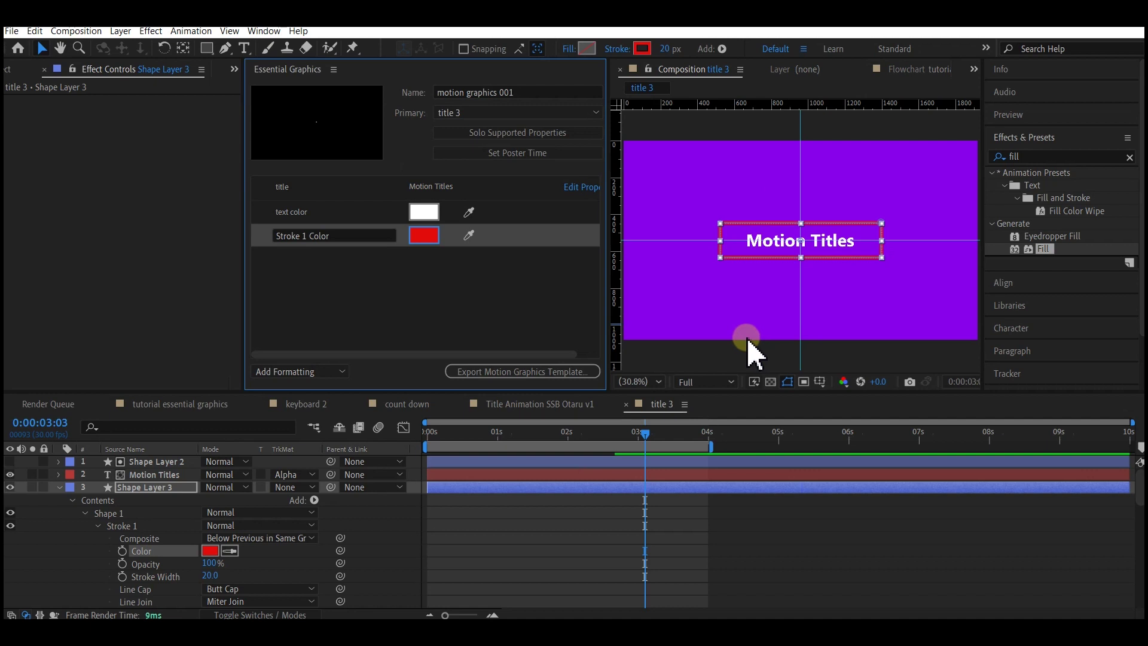
Set the template's Stroke 1 Color control to white, FFFFFF.
click(333, 282)
click(426, 237)
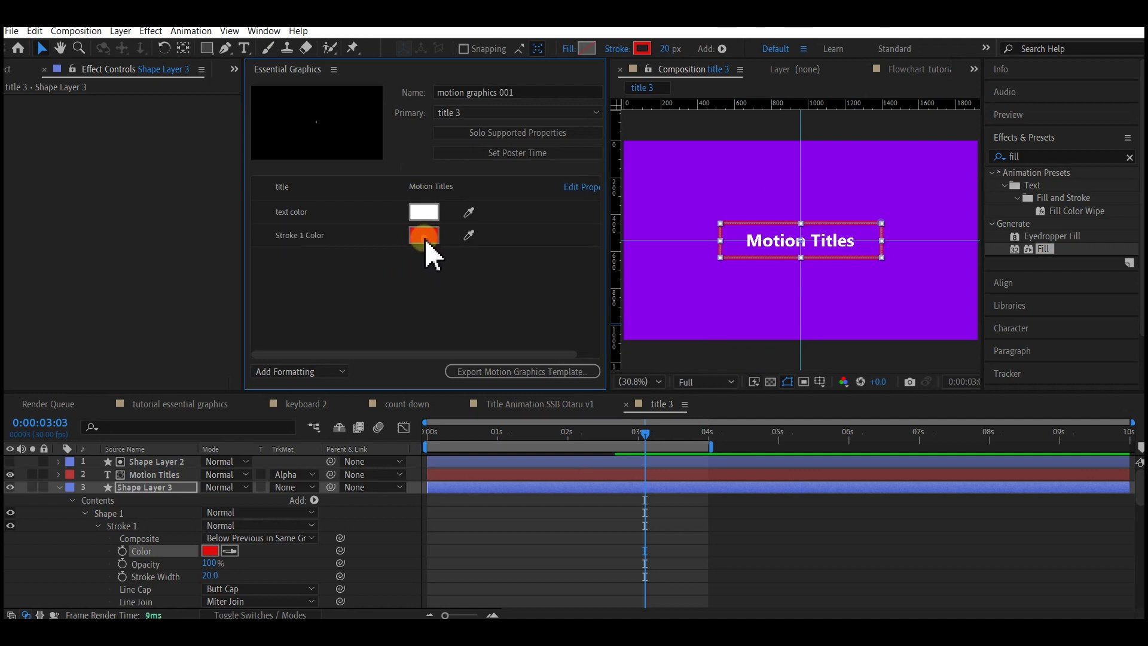
drag(467, 366, 376, 299)
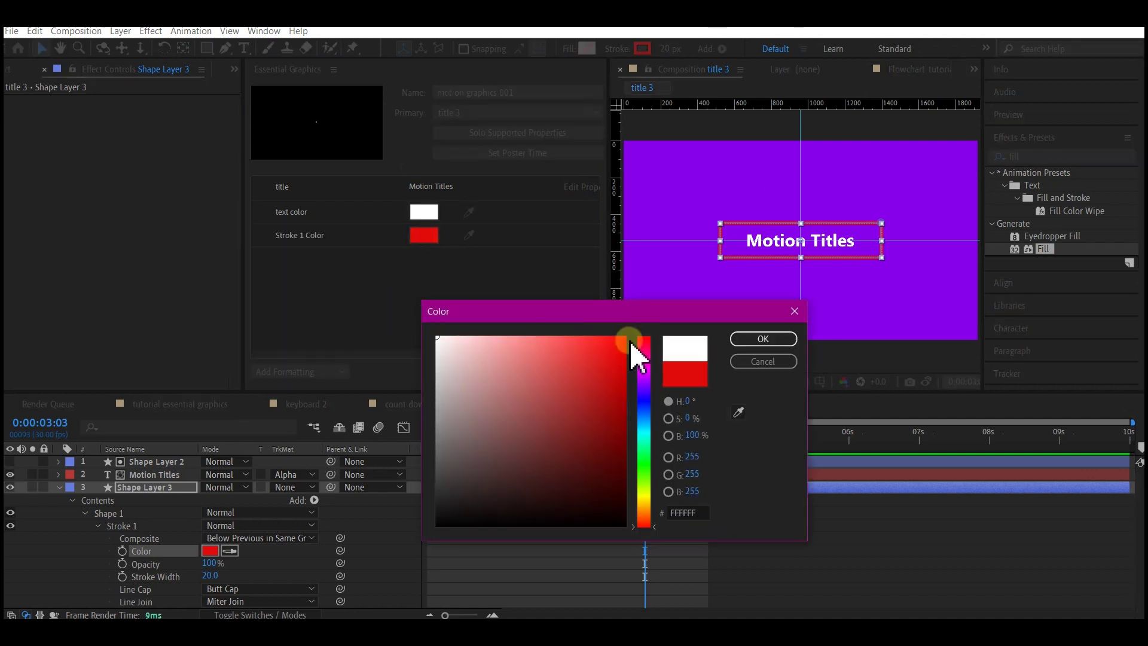
click(742, 339)
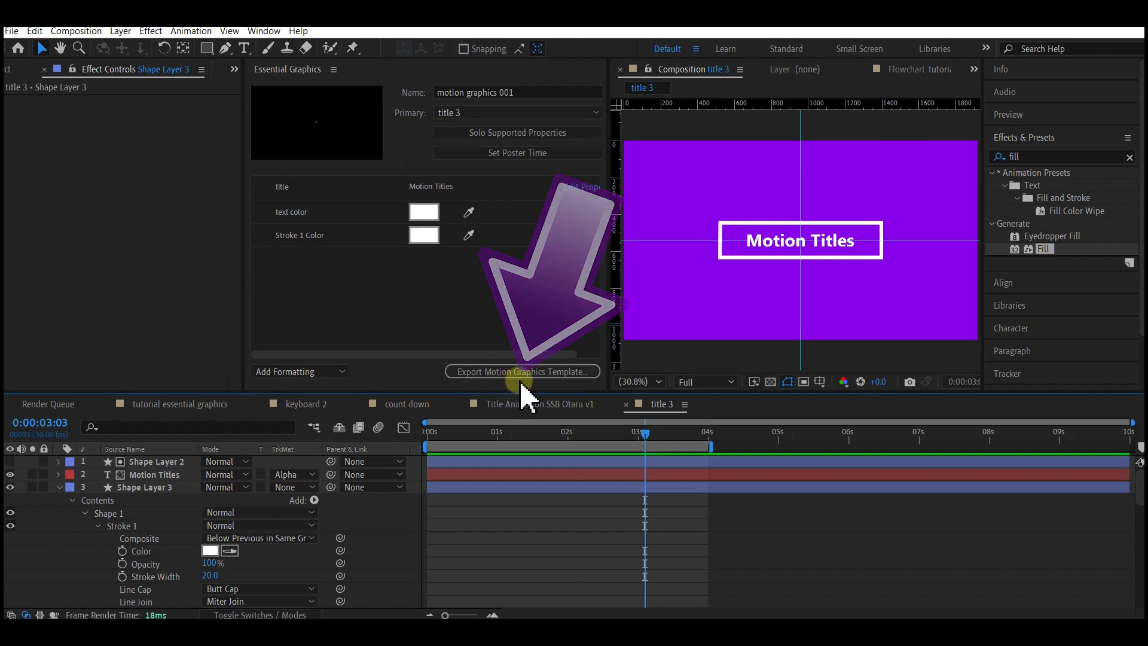
Export the motion graphics template to the local drive with the keyword "motion title 001", accepting the font that is not synced from Adobe.
click(545, 372)
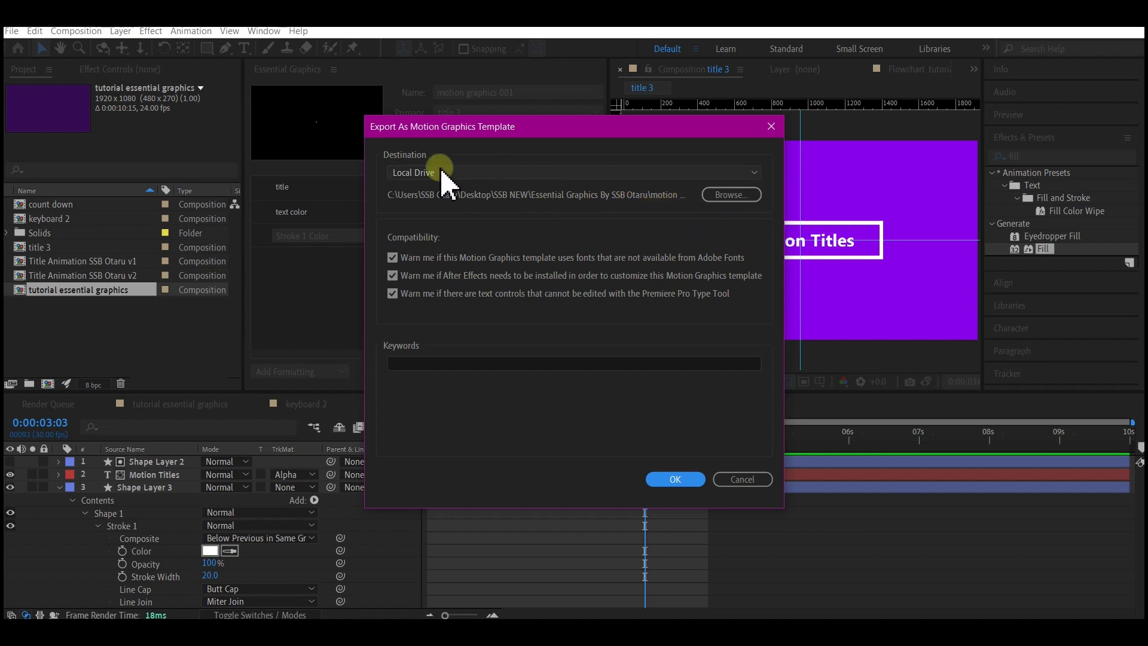
click(396, 363)
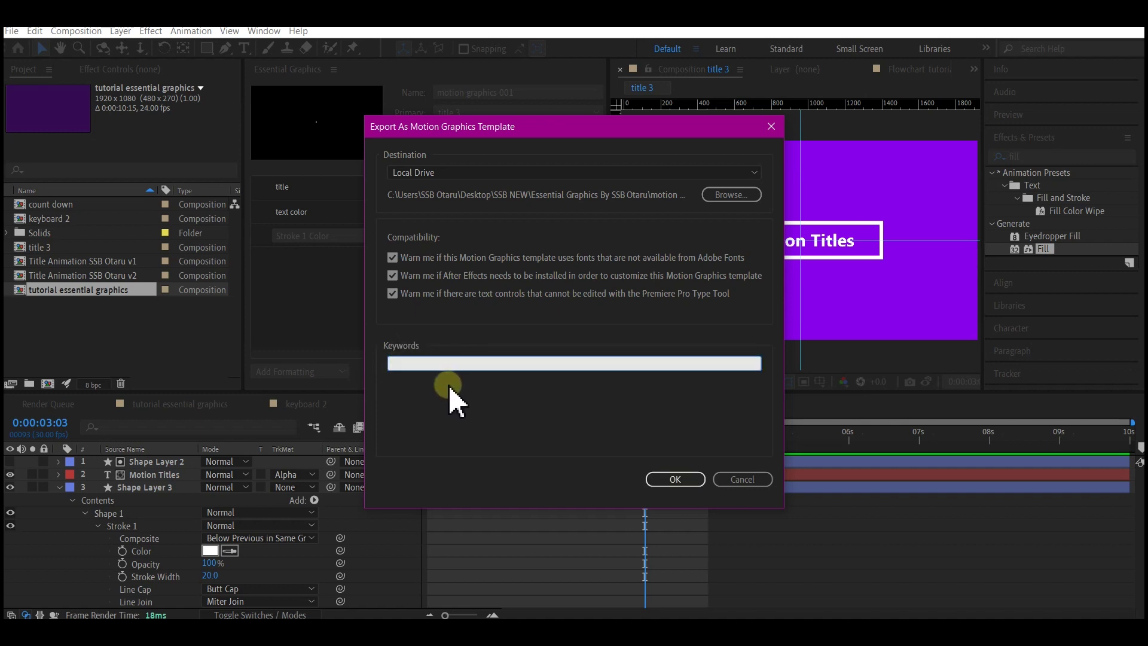
text(mot)
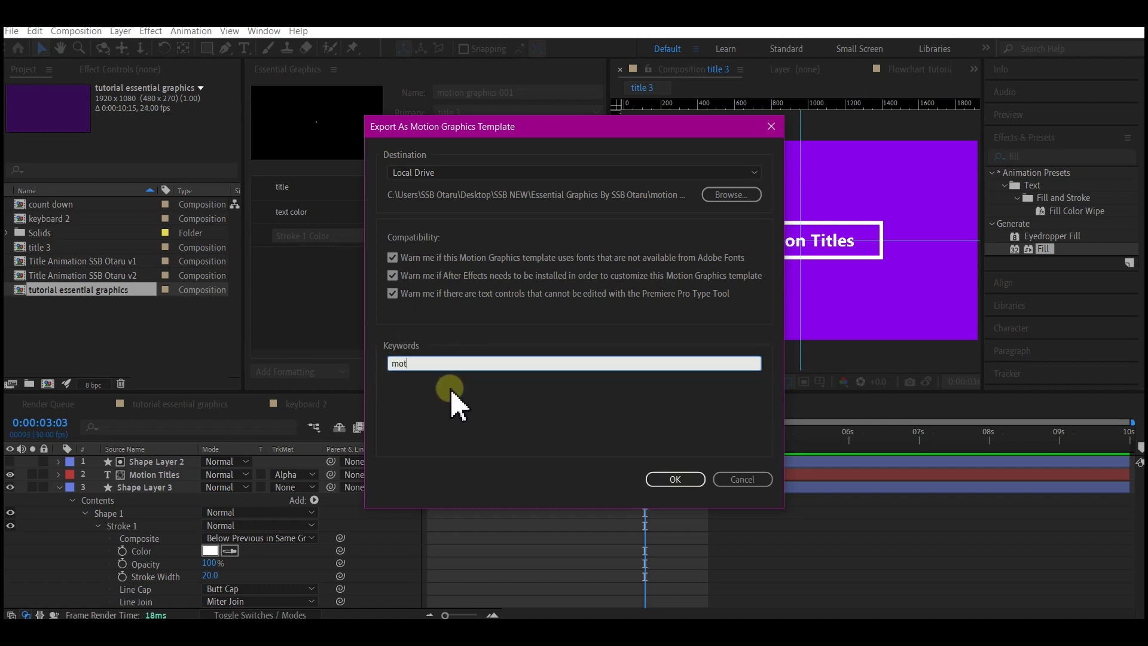
text(ion )
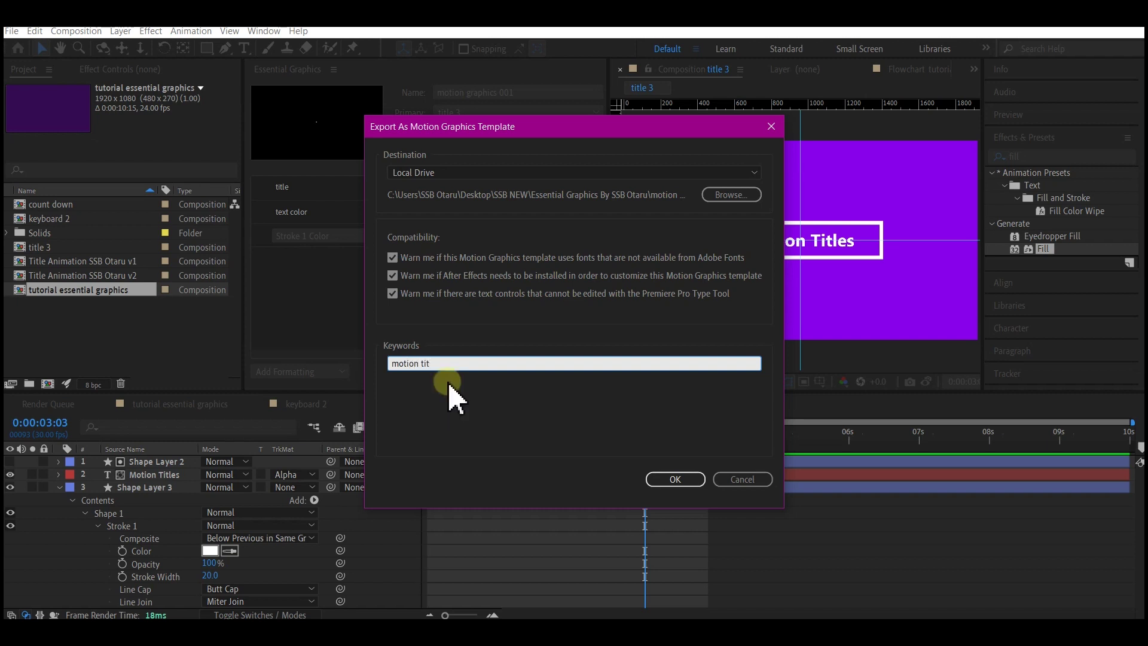
text(title 001)
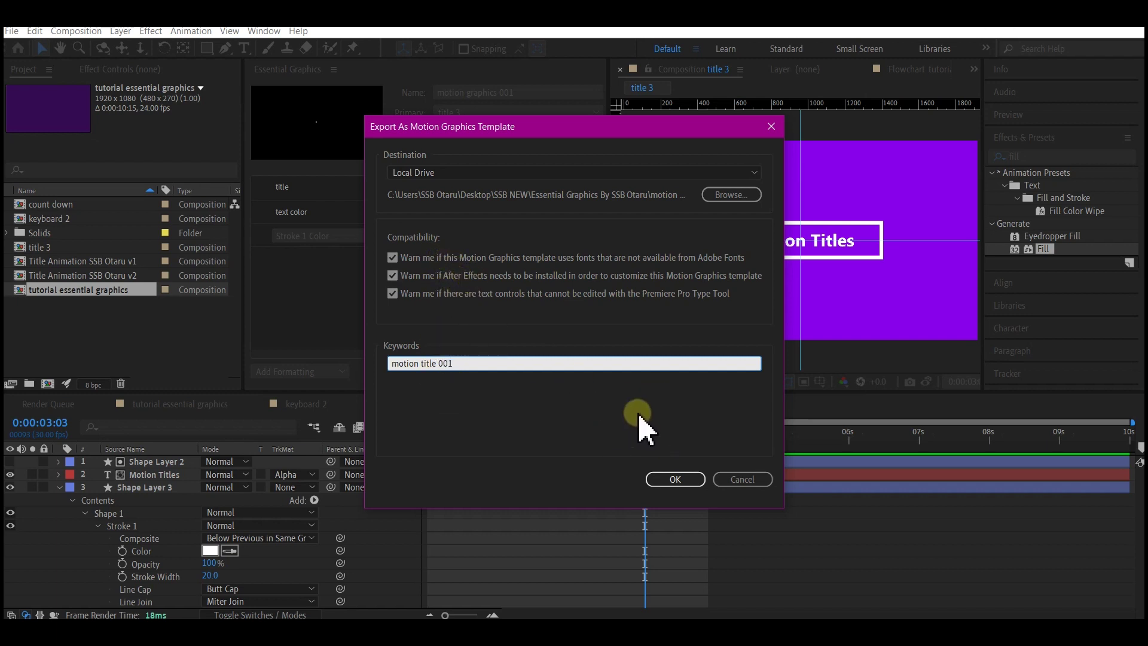
click(683, 479)
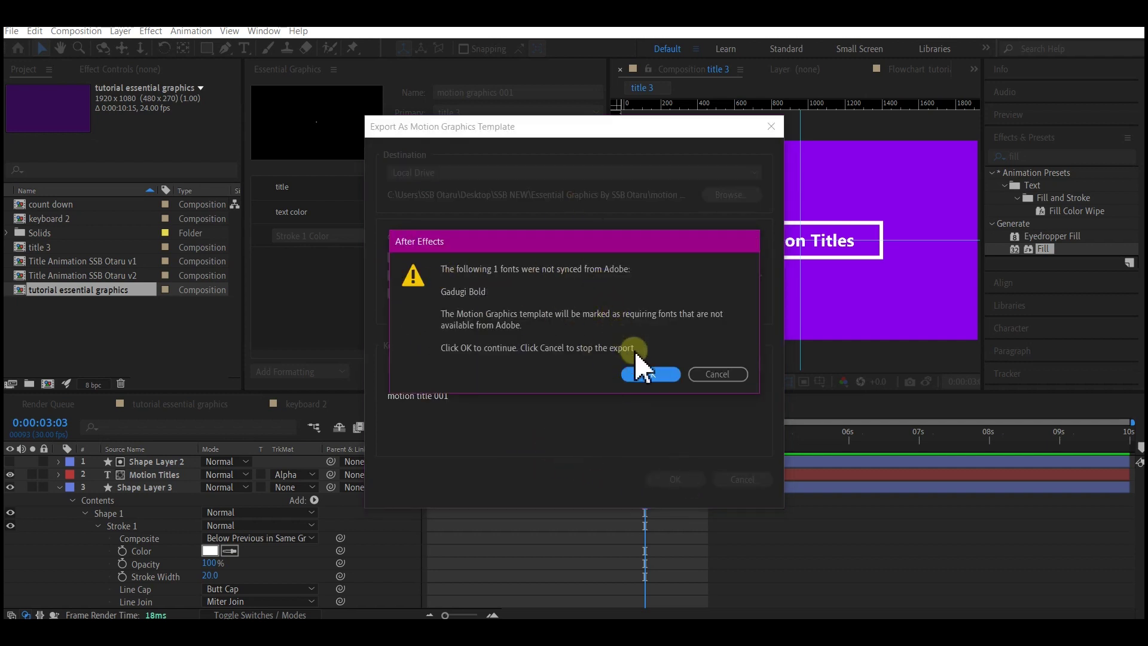
click(656, 377)
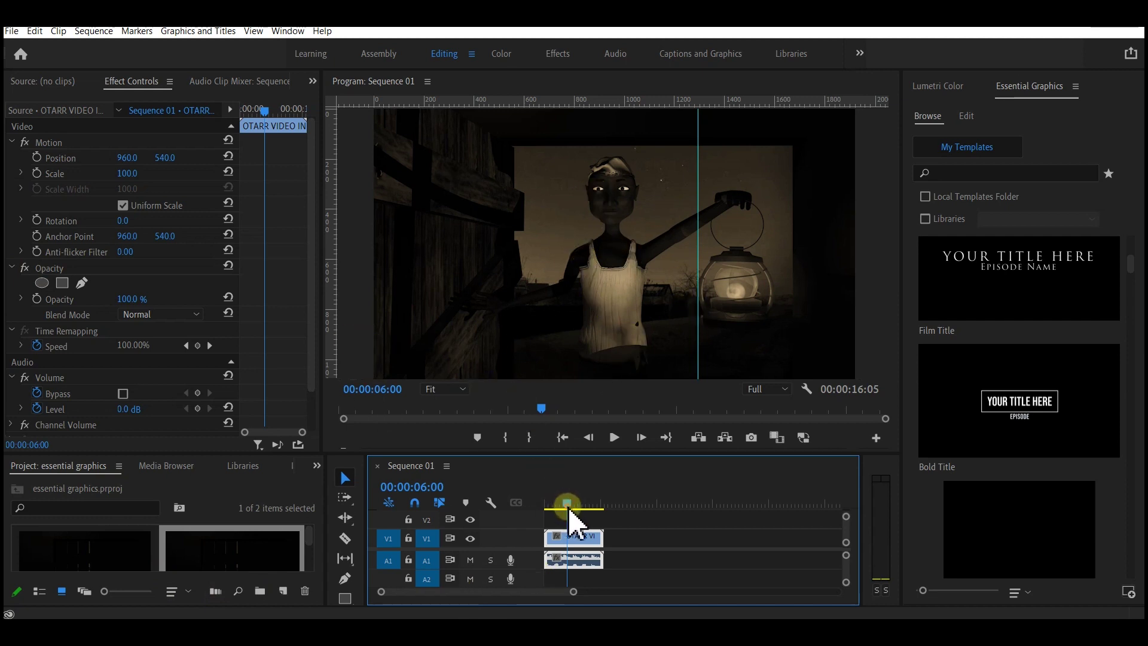
Switch to Premiere Pro, move the Sequence 01 playhead to 00:00:06:24 and bring up Essential Graphics.
mouse_move(568, 508)
mouse_down()
mouse_move(549, 507)
mouse_move(569, 509)
mouse_up()
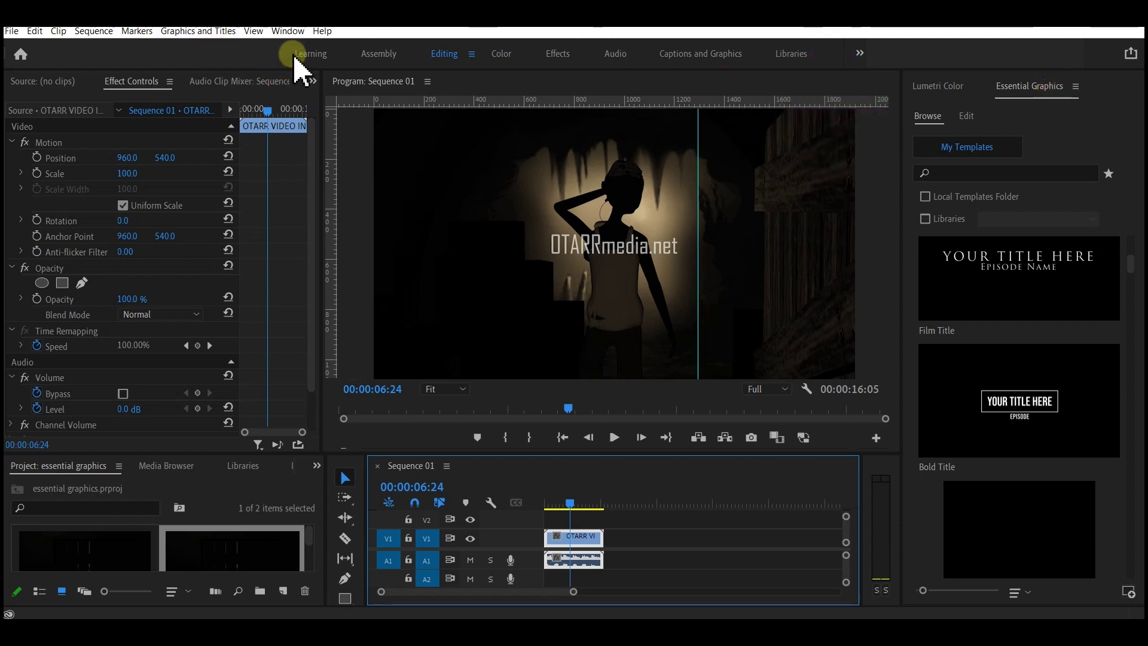
click(294, 33)
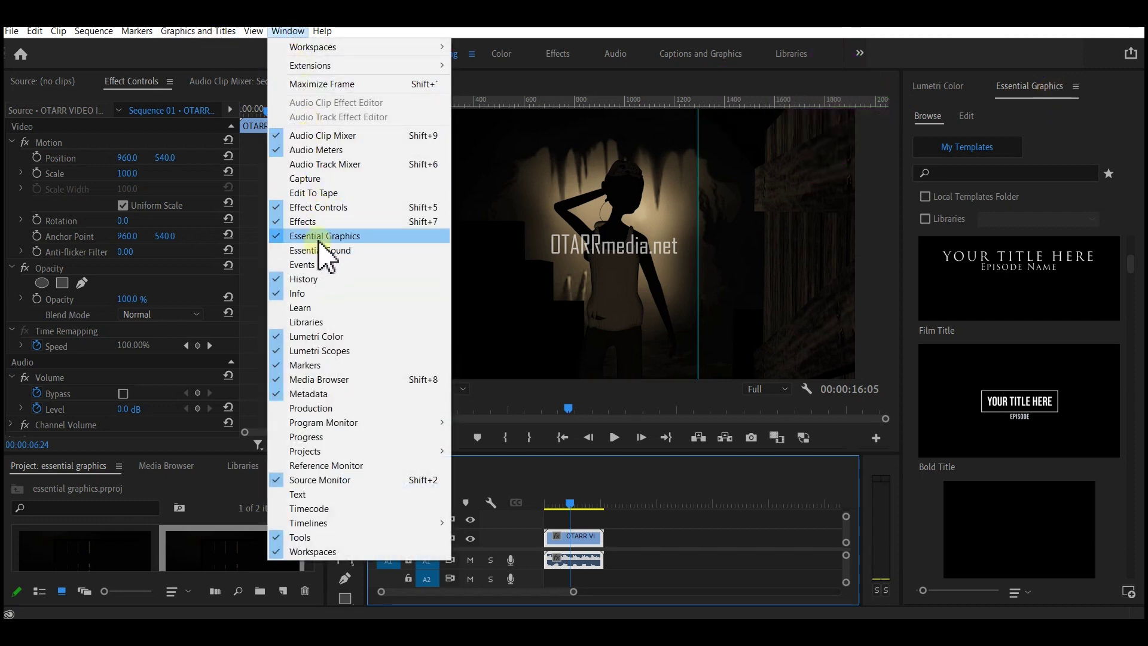
click(1038, 87)
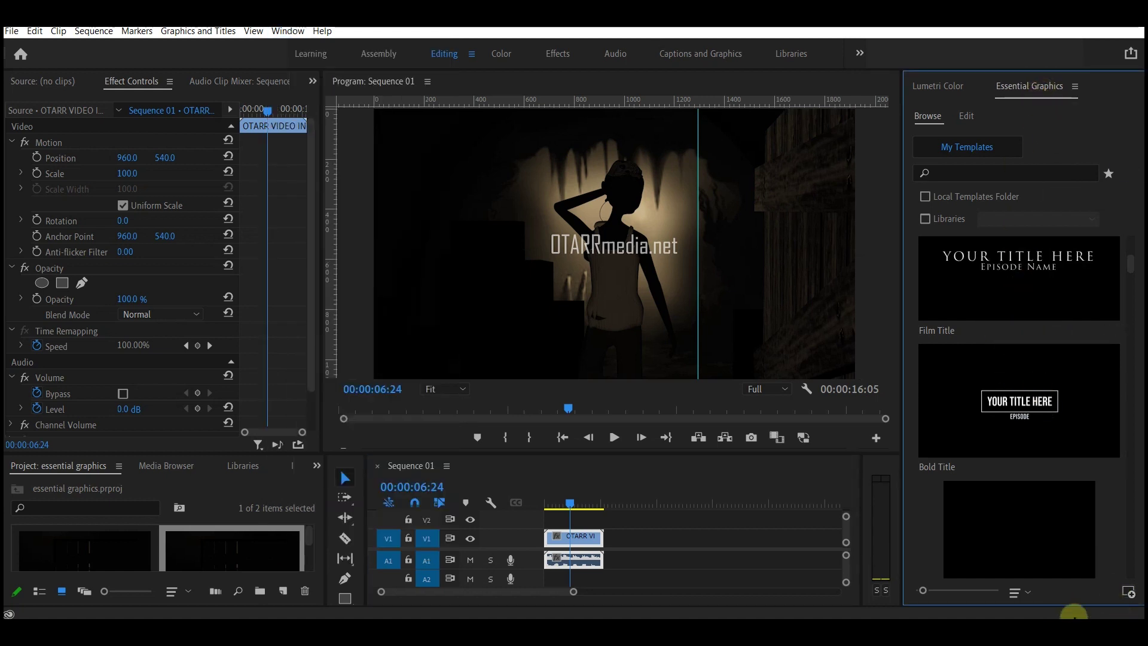
Install the motion graphics template file motion graphics 001.mogrt from the Essential Graphics By SSB Otaru folder.
click(1130, 593)
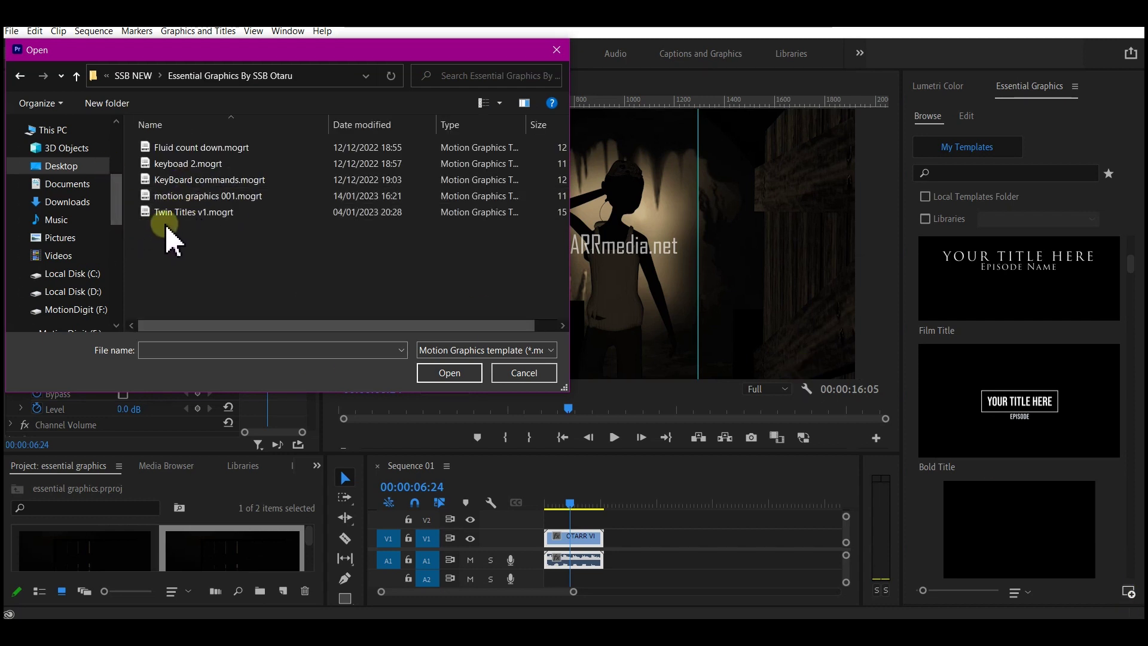
click(205, 199)
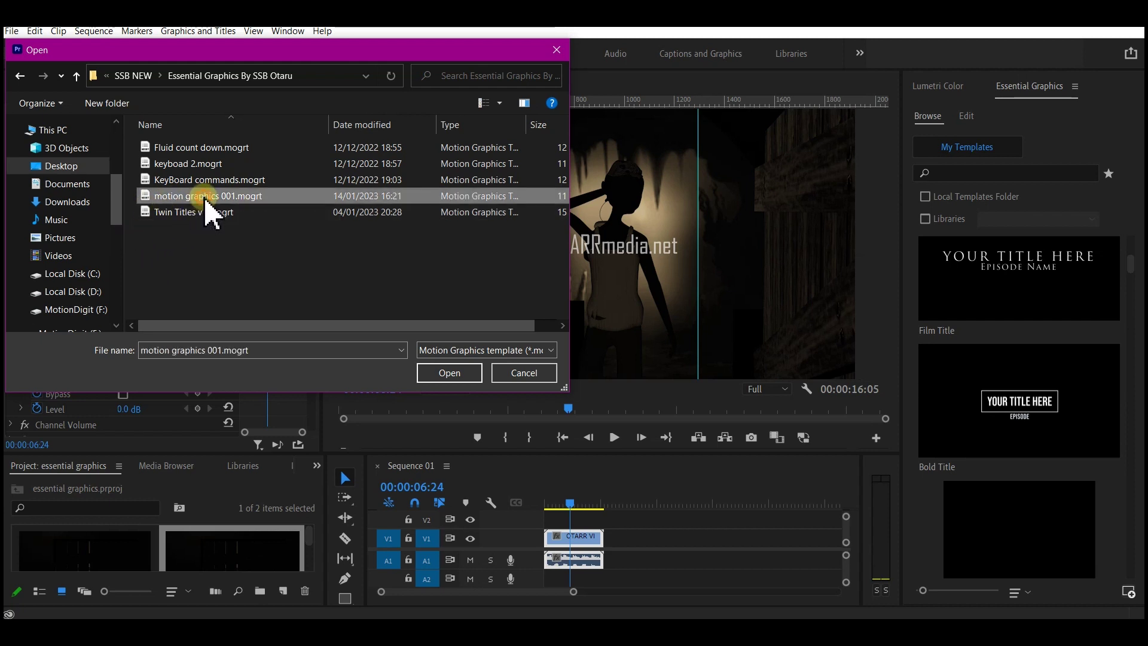
click(449, 373)
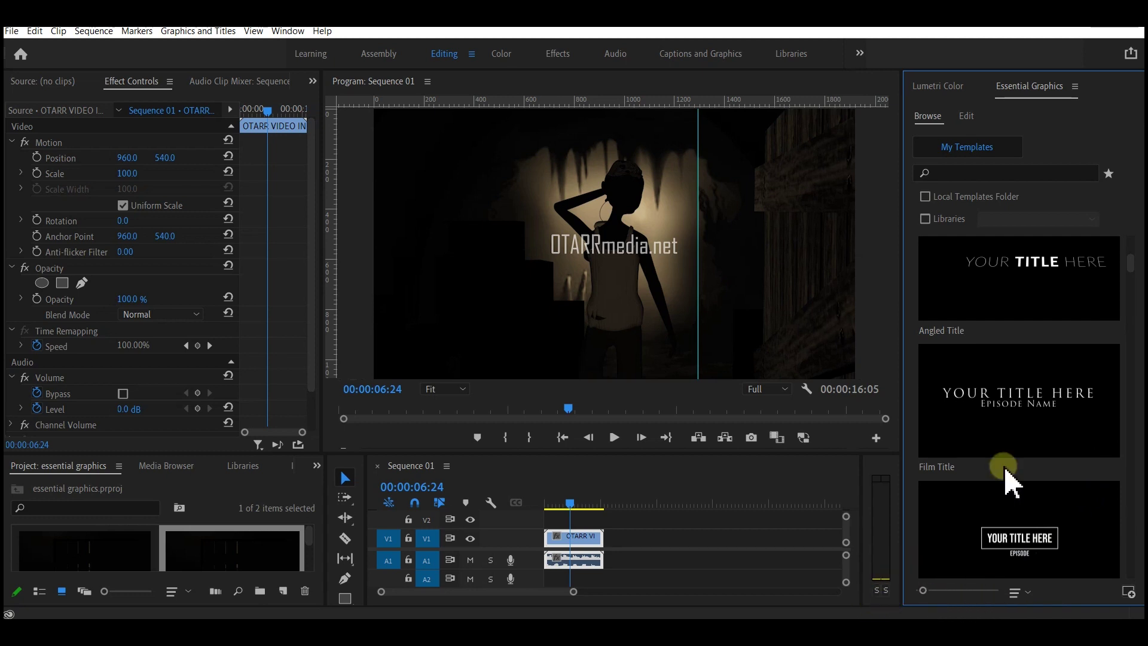
Search the templates for "motion" and place motion graphics 001 on track V2 above the OTARR VIDEO INTRO clip.
click(952, 171)
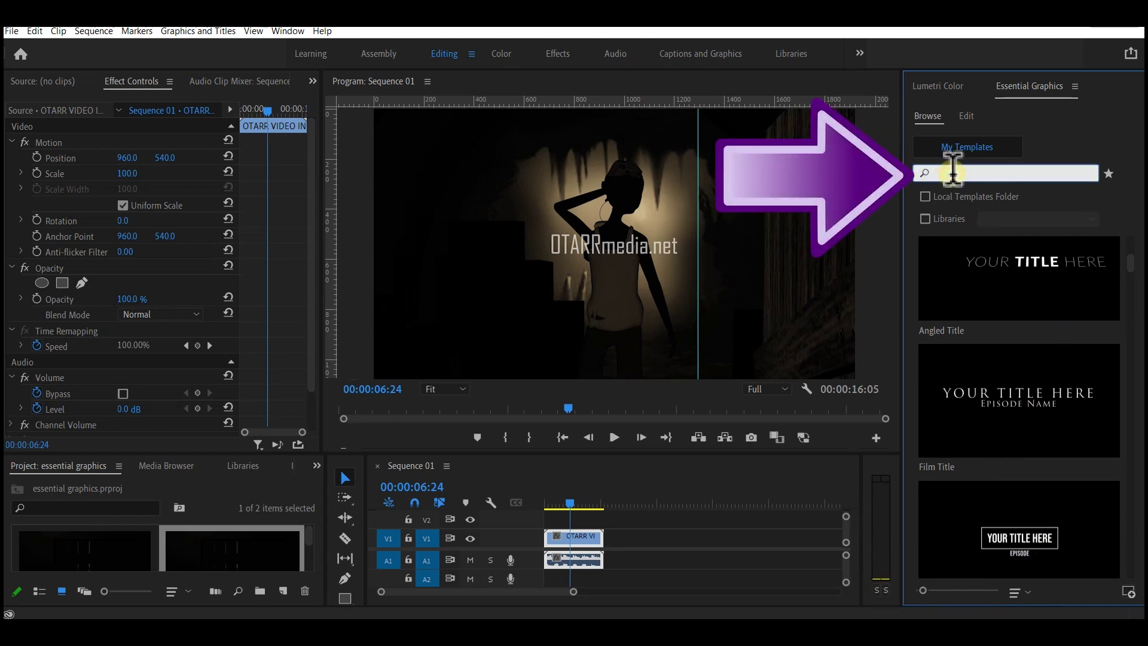
text(motion)
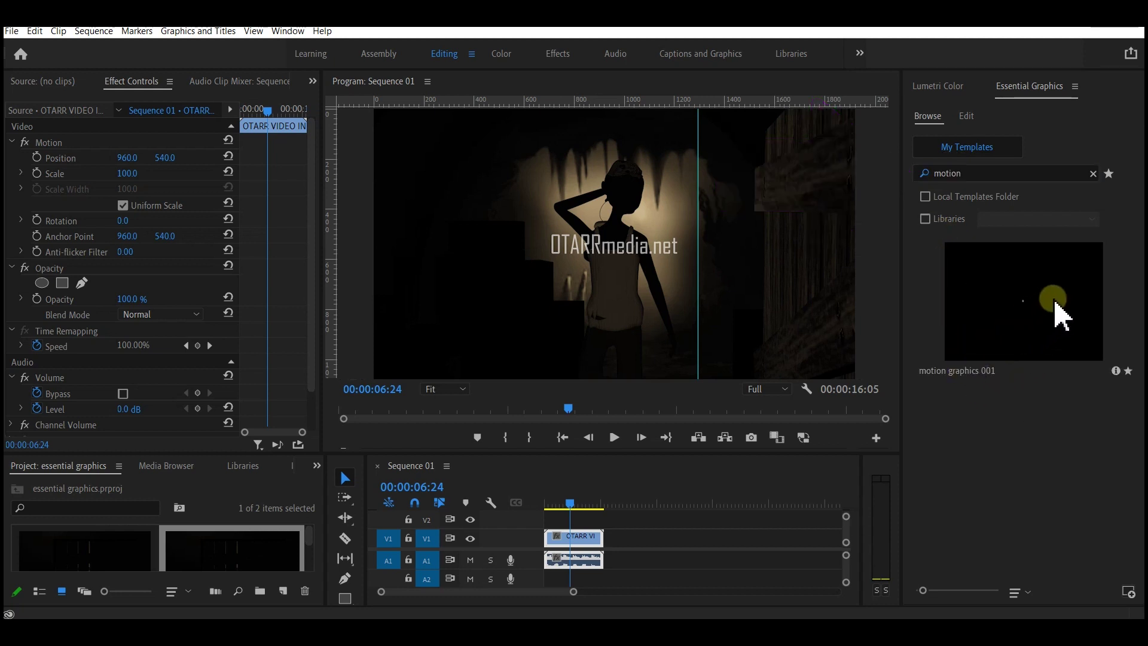
drag(1055, 311, 557, 533)
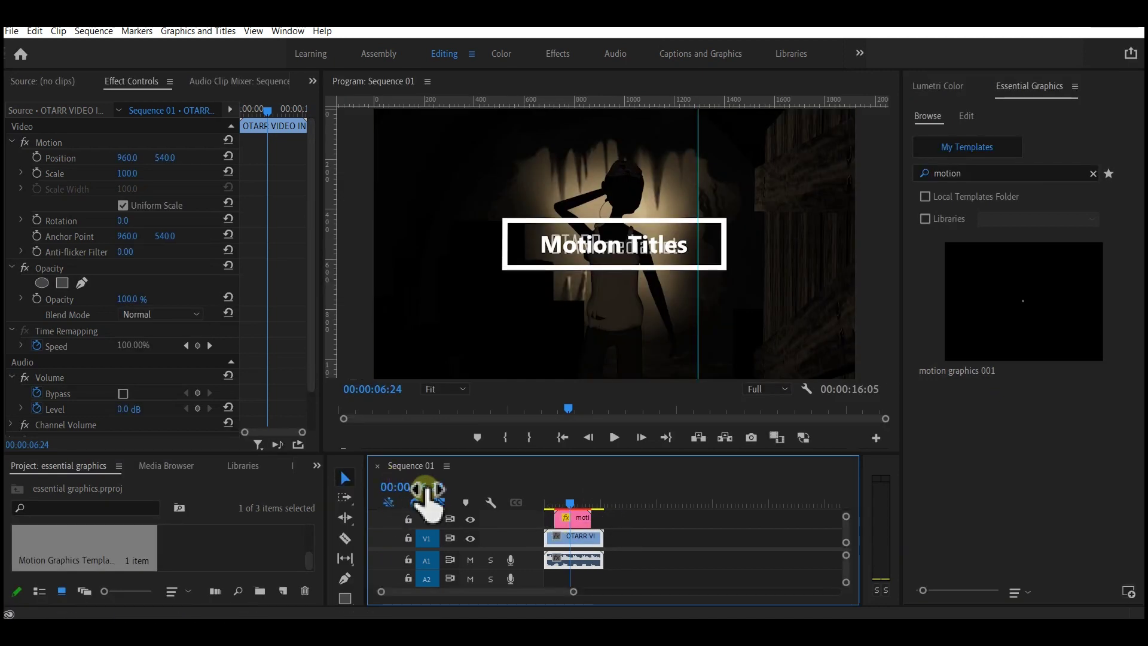
Shift the motion graphics 001 clip on V2 to end level with the intro video, and move the playhead to 00:00:10:03.
click(684, 546)
click(577, 560)
scroll(579, 547, up, 4)
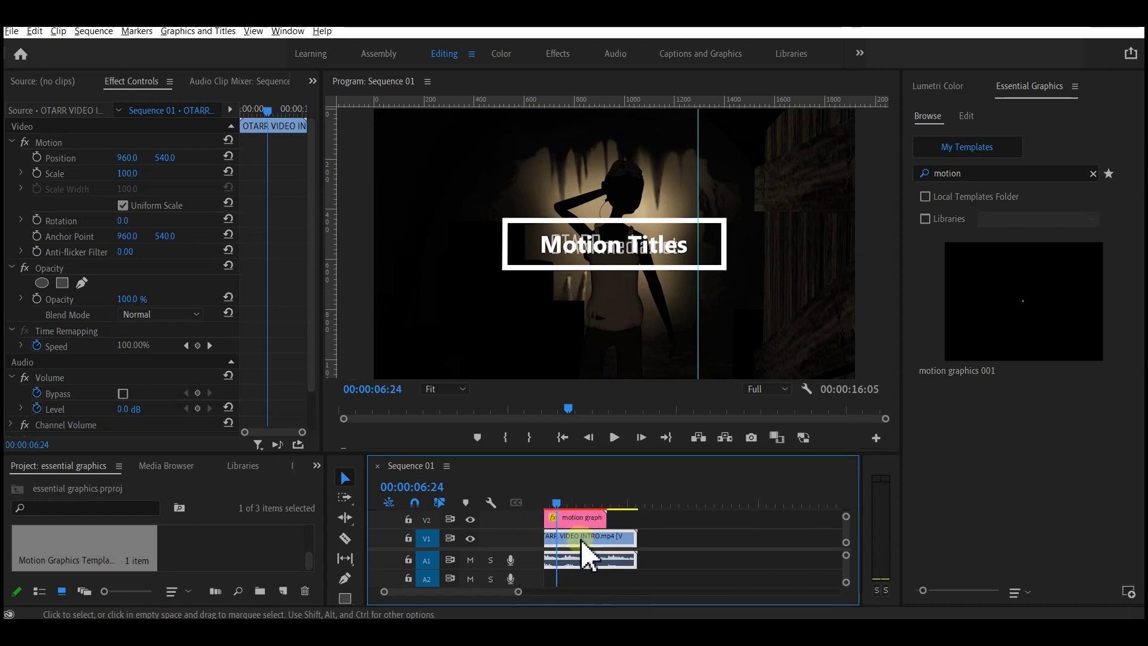
scroll(584, 556, up, 2)
drag(552, 505, 708, 516)
drag(648, 485, 668, 501)
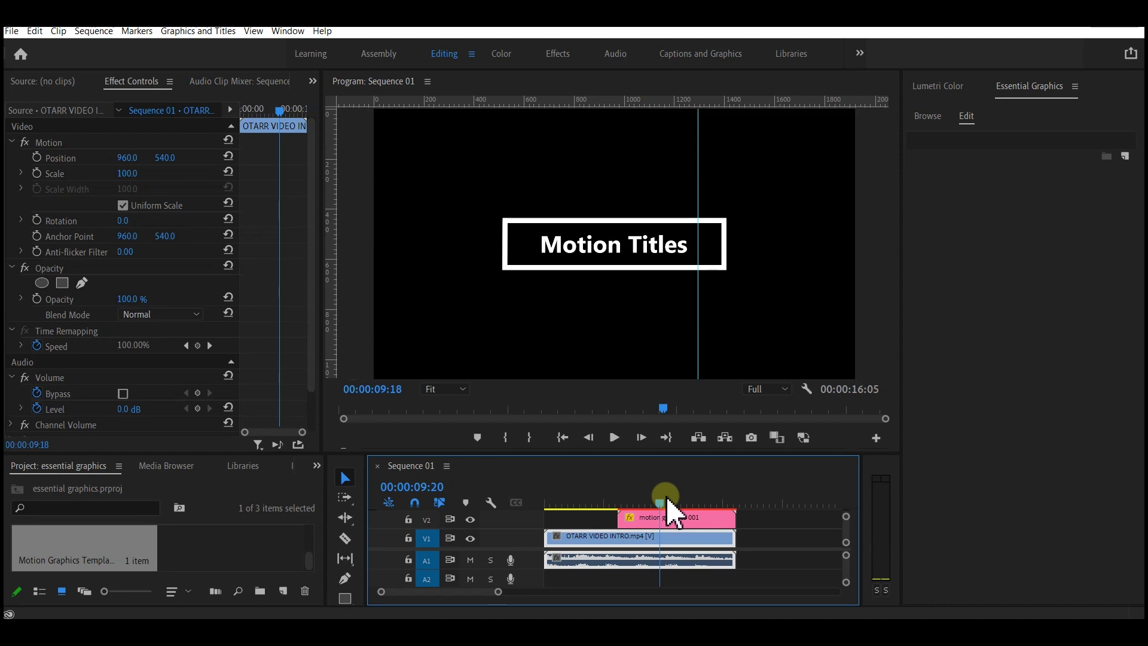
mouse_move(667, 497)
mouse_down()
mouse_move(685, 470)
mouse_move(686, 486)
mouse_up()
Select the motion graphics 001 clip on V2 and change its title text to PART ONE.
click(702, 519)
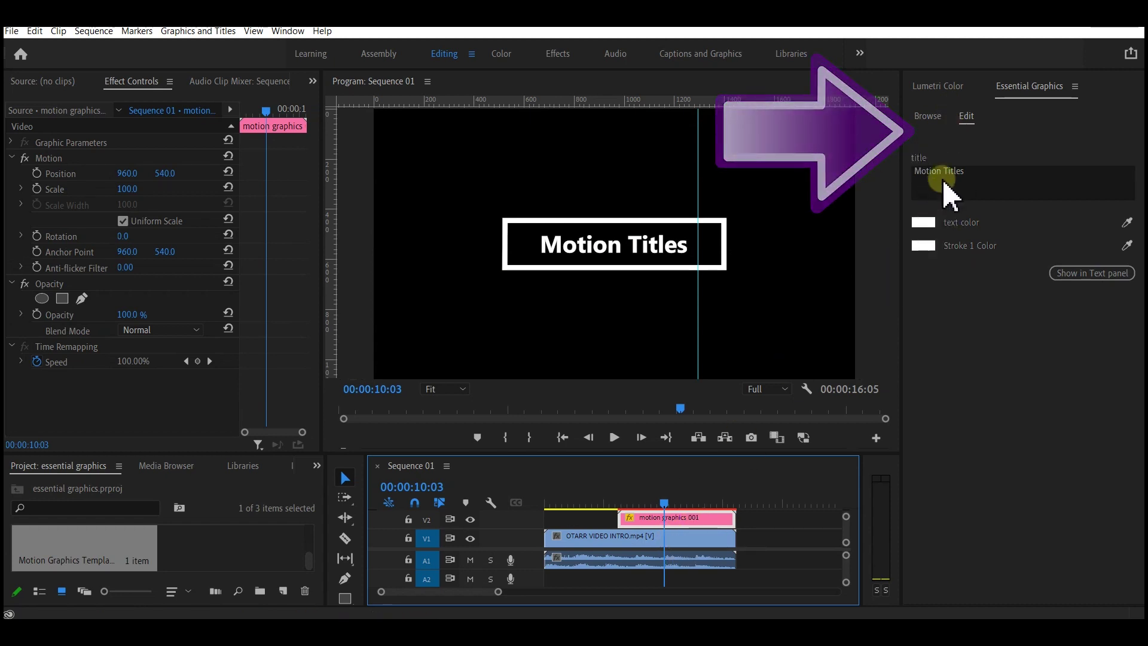
click(972, 173)
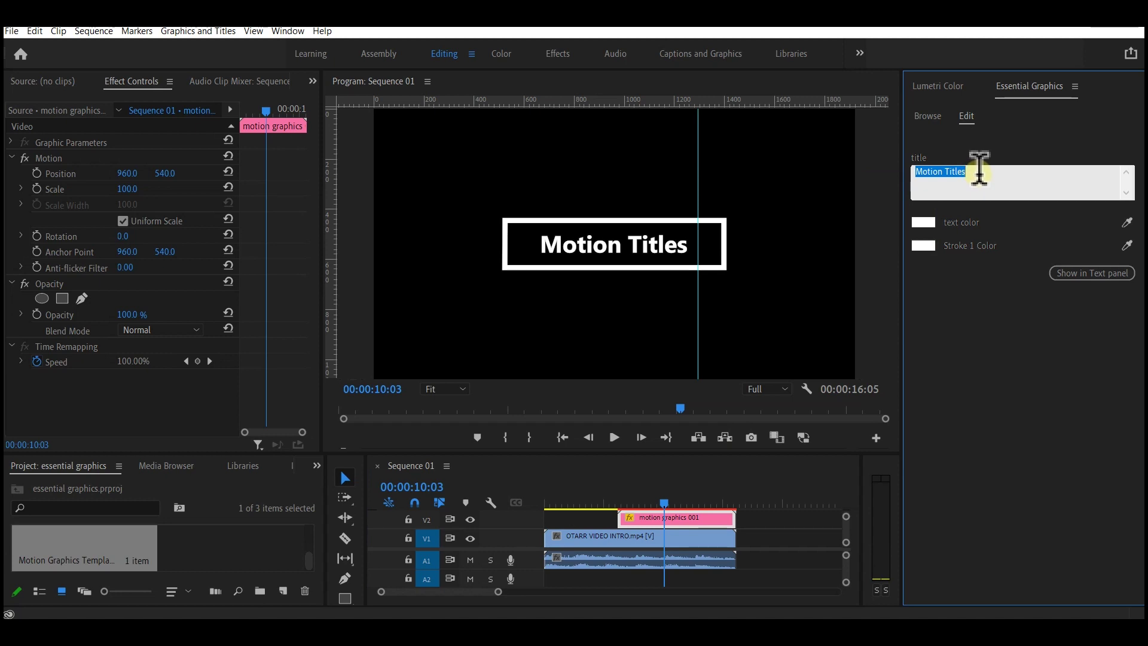
text(PART ONE)
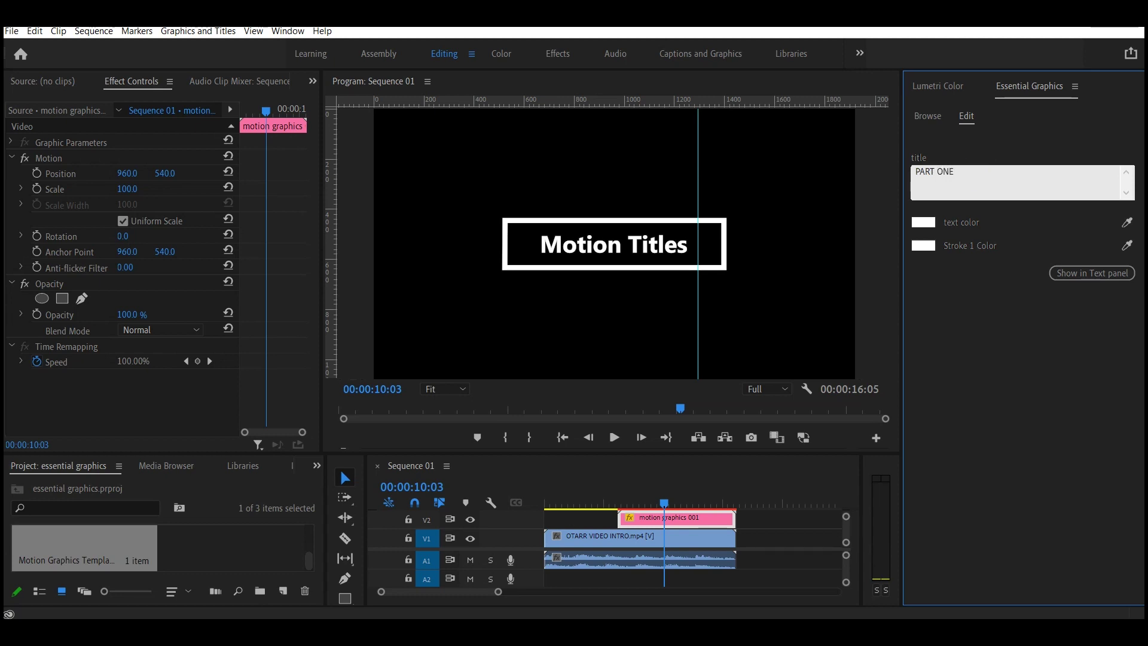
click(958, 288)
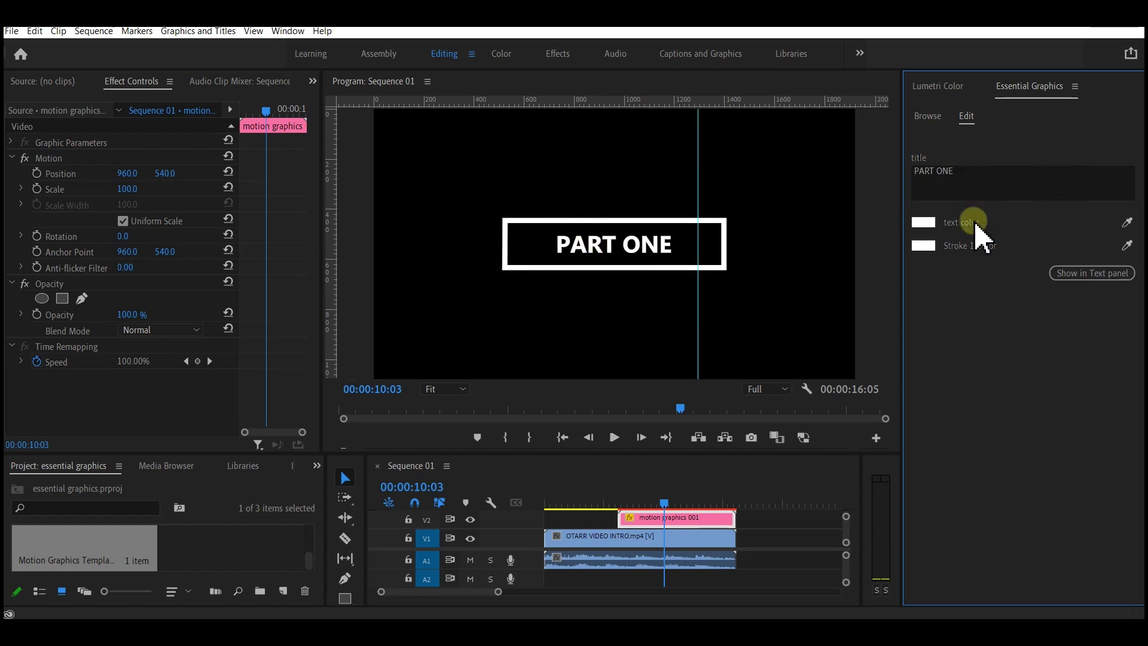
Set the text color of the PART ONE title to a saturated green.
click(928, 224)
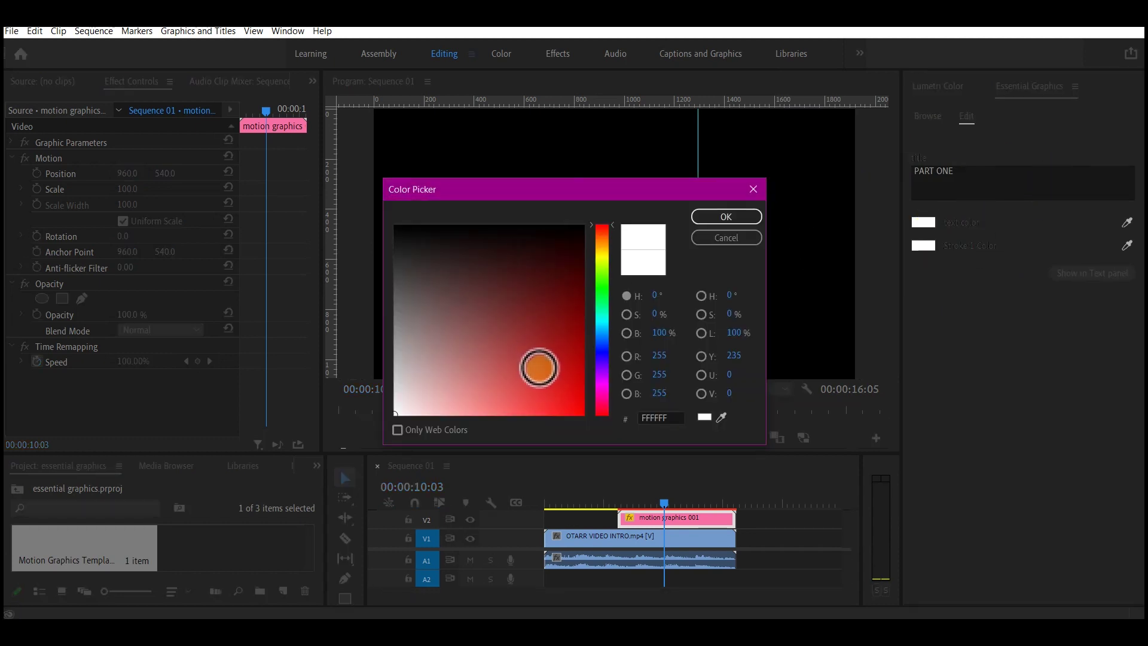
click(602, 286)
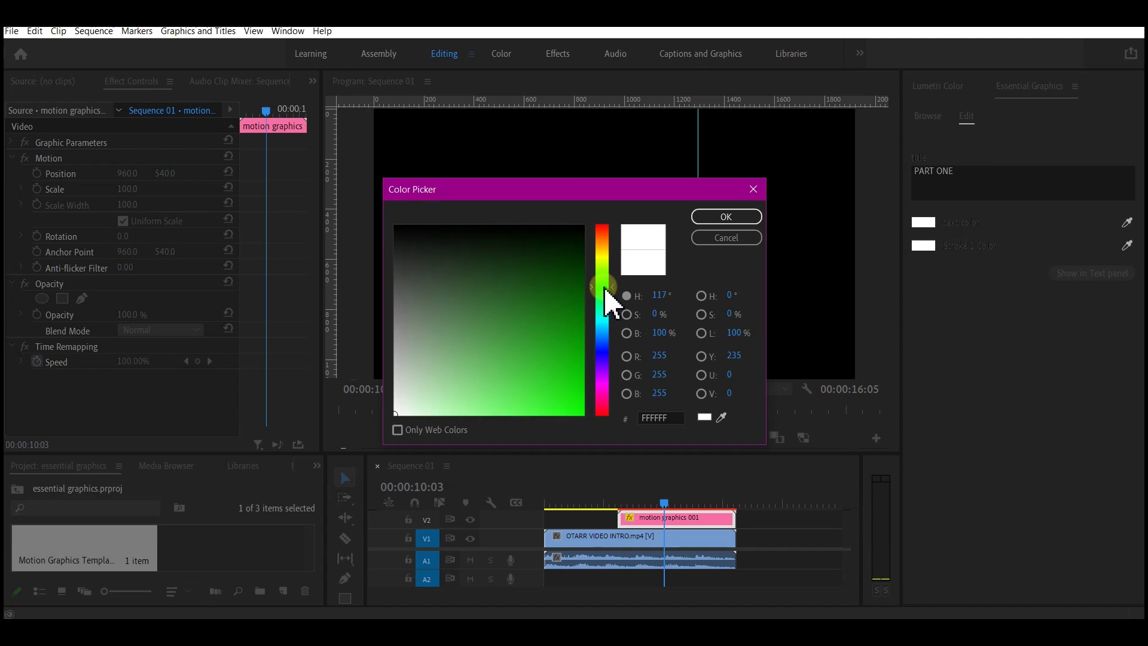
click(584, 319)
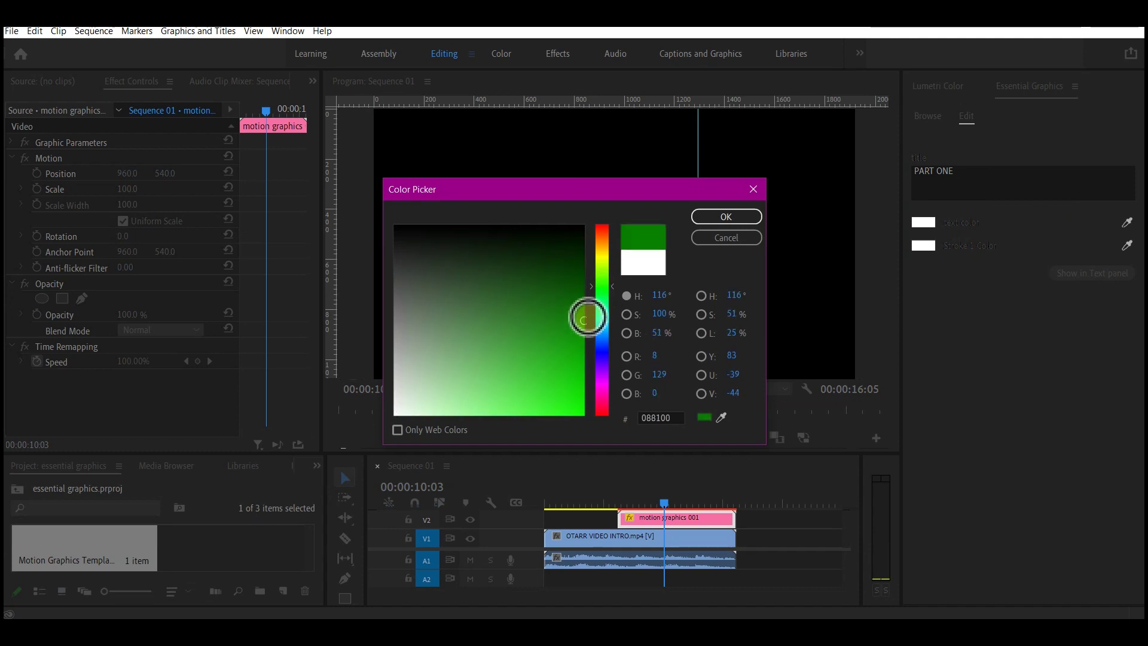
click(735, 217)
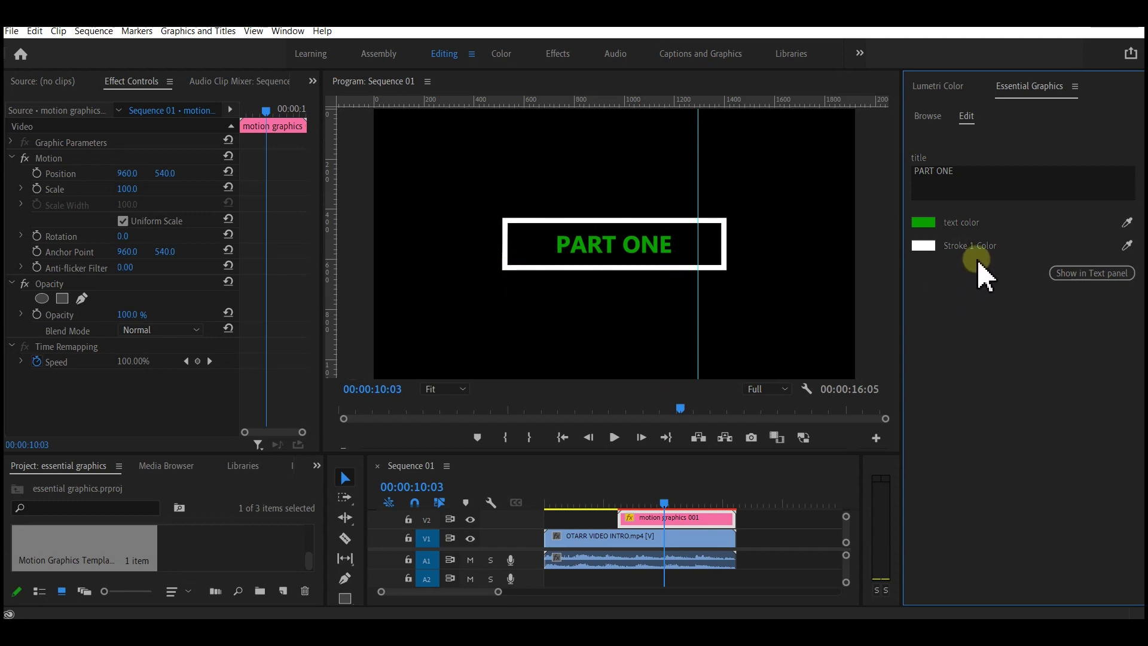
Set the title's Stroke 1 Color to a saturated green with a hue of about 135°.
click(925, 246)
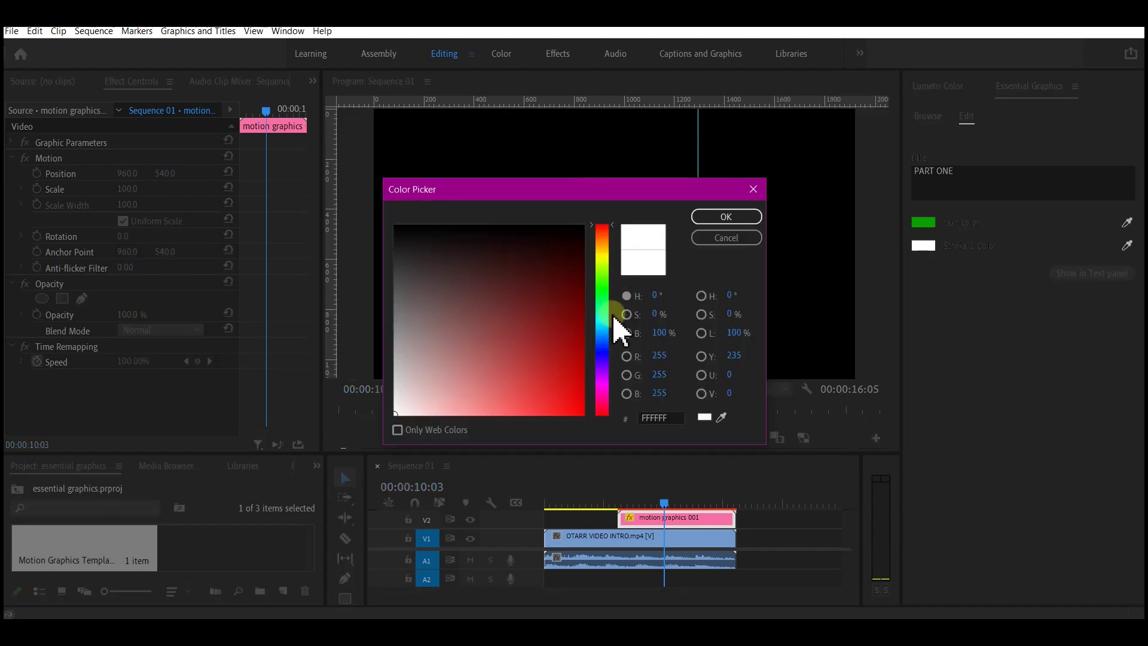
click(603, 296)
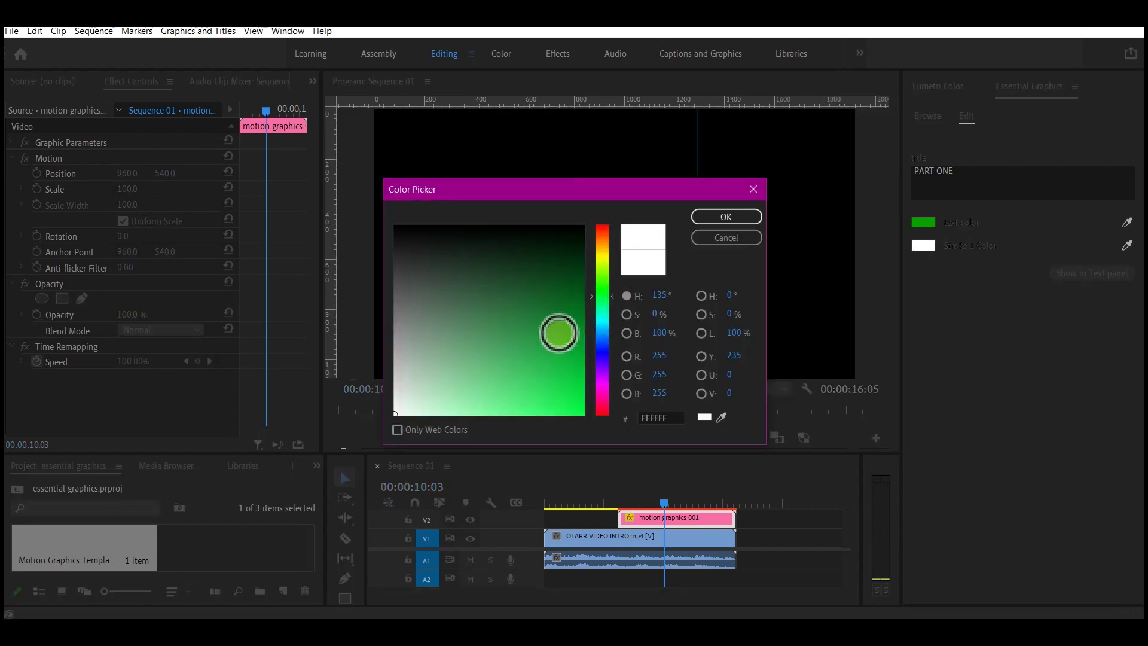
drag(559, 333, 584, 351)
click(737, 216)
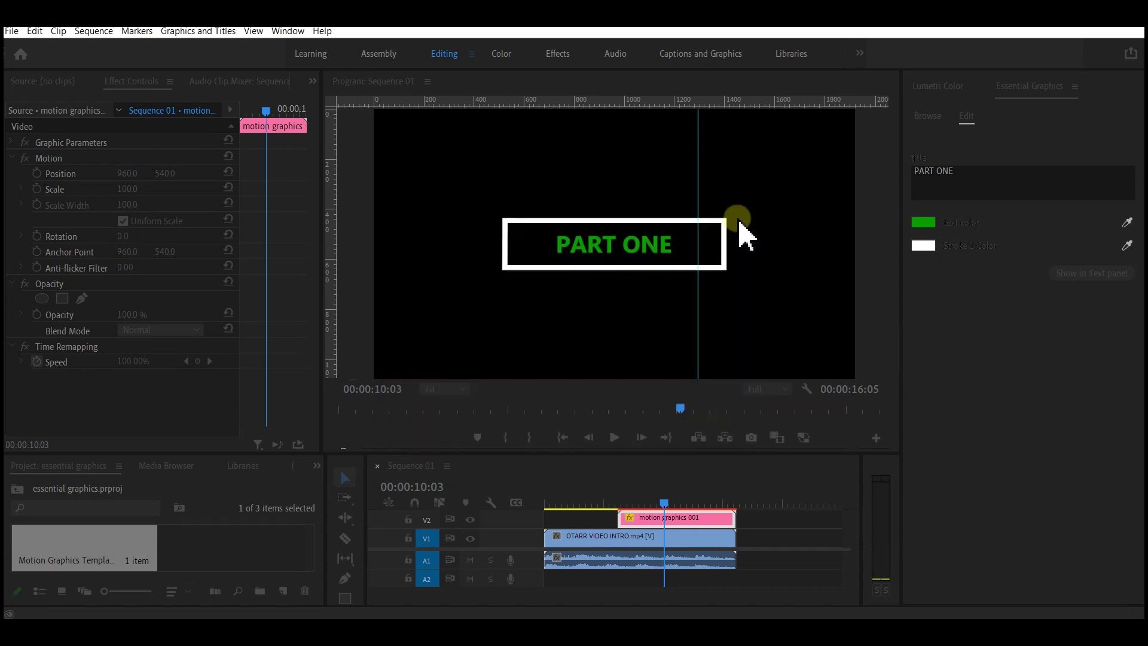